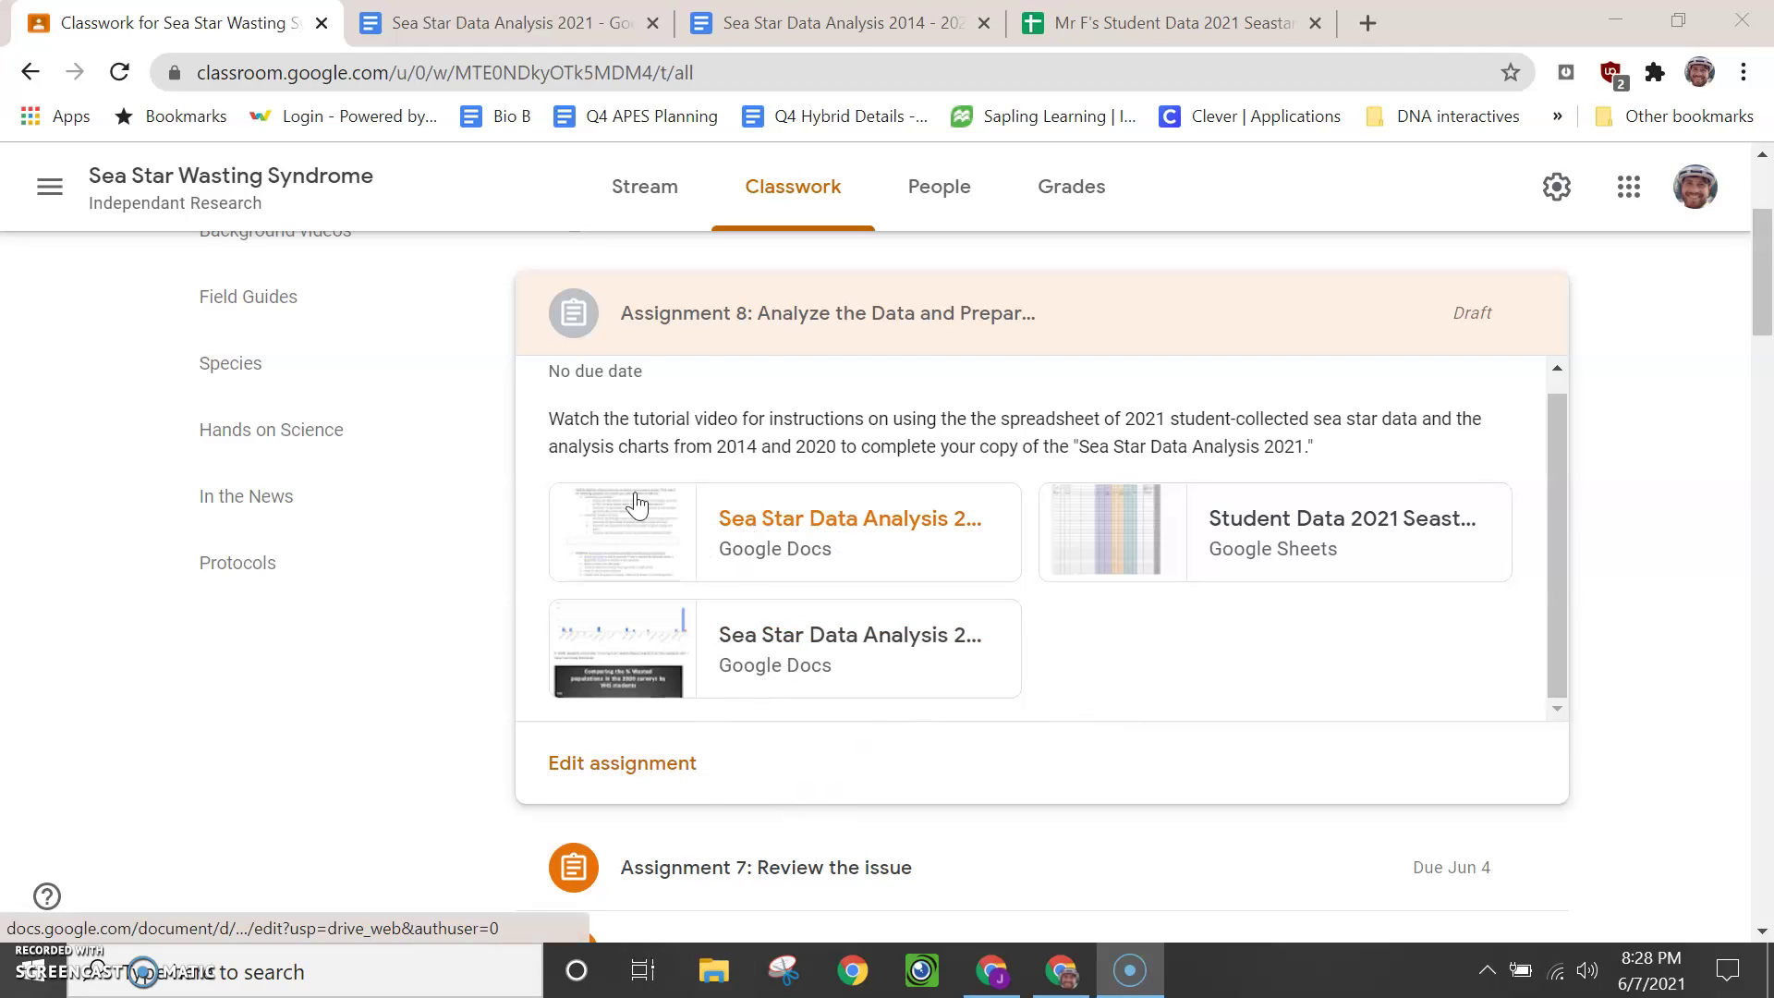
Step: Open the Sea Star Data Analysis 2021 Google Docs attachment under Assignment 8
left_click(889, 528)
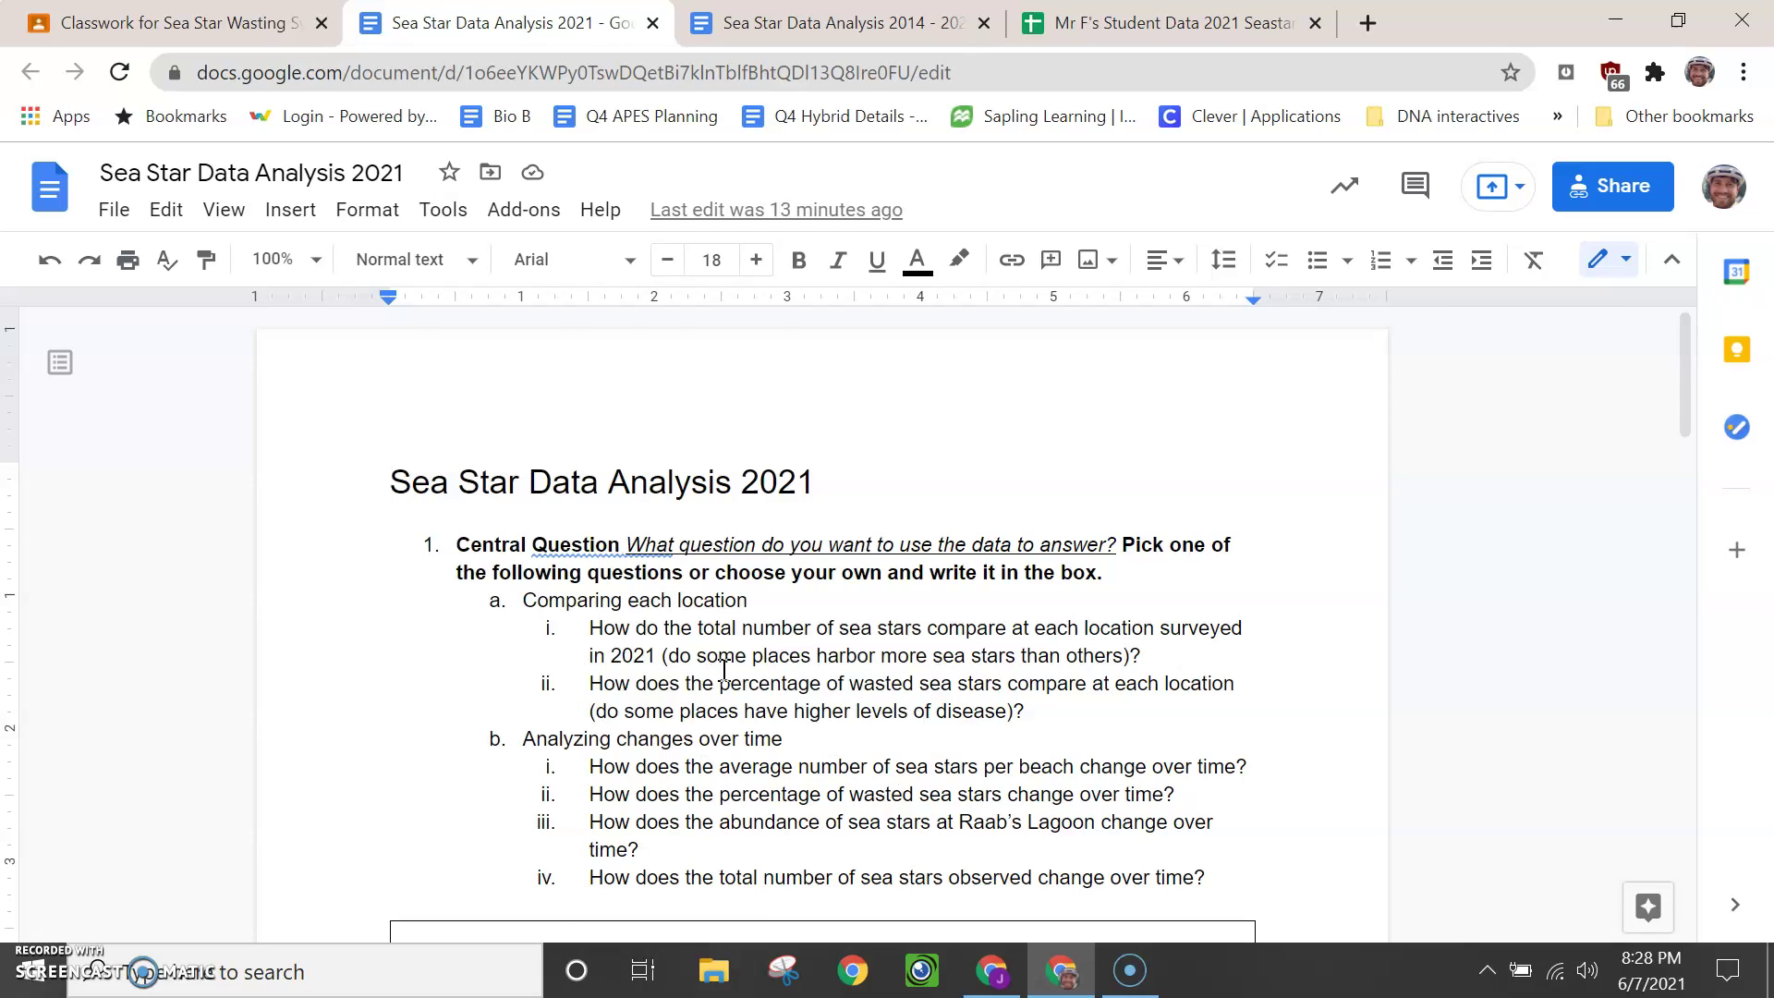
Step: Scroll the worksheet, highlight the 'Comparing each location' questions, and go back to Classroom
scroll(724, 668, "down", 1)
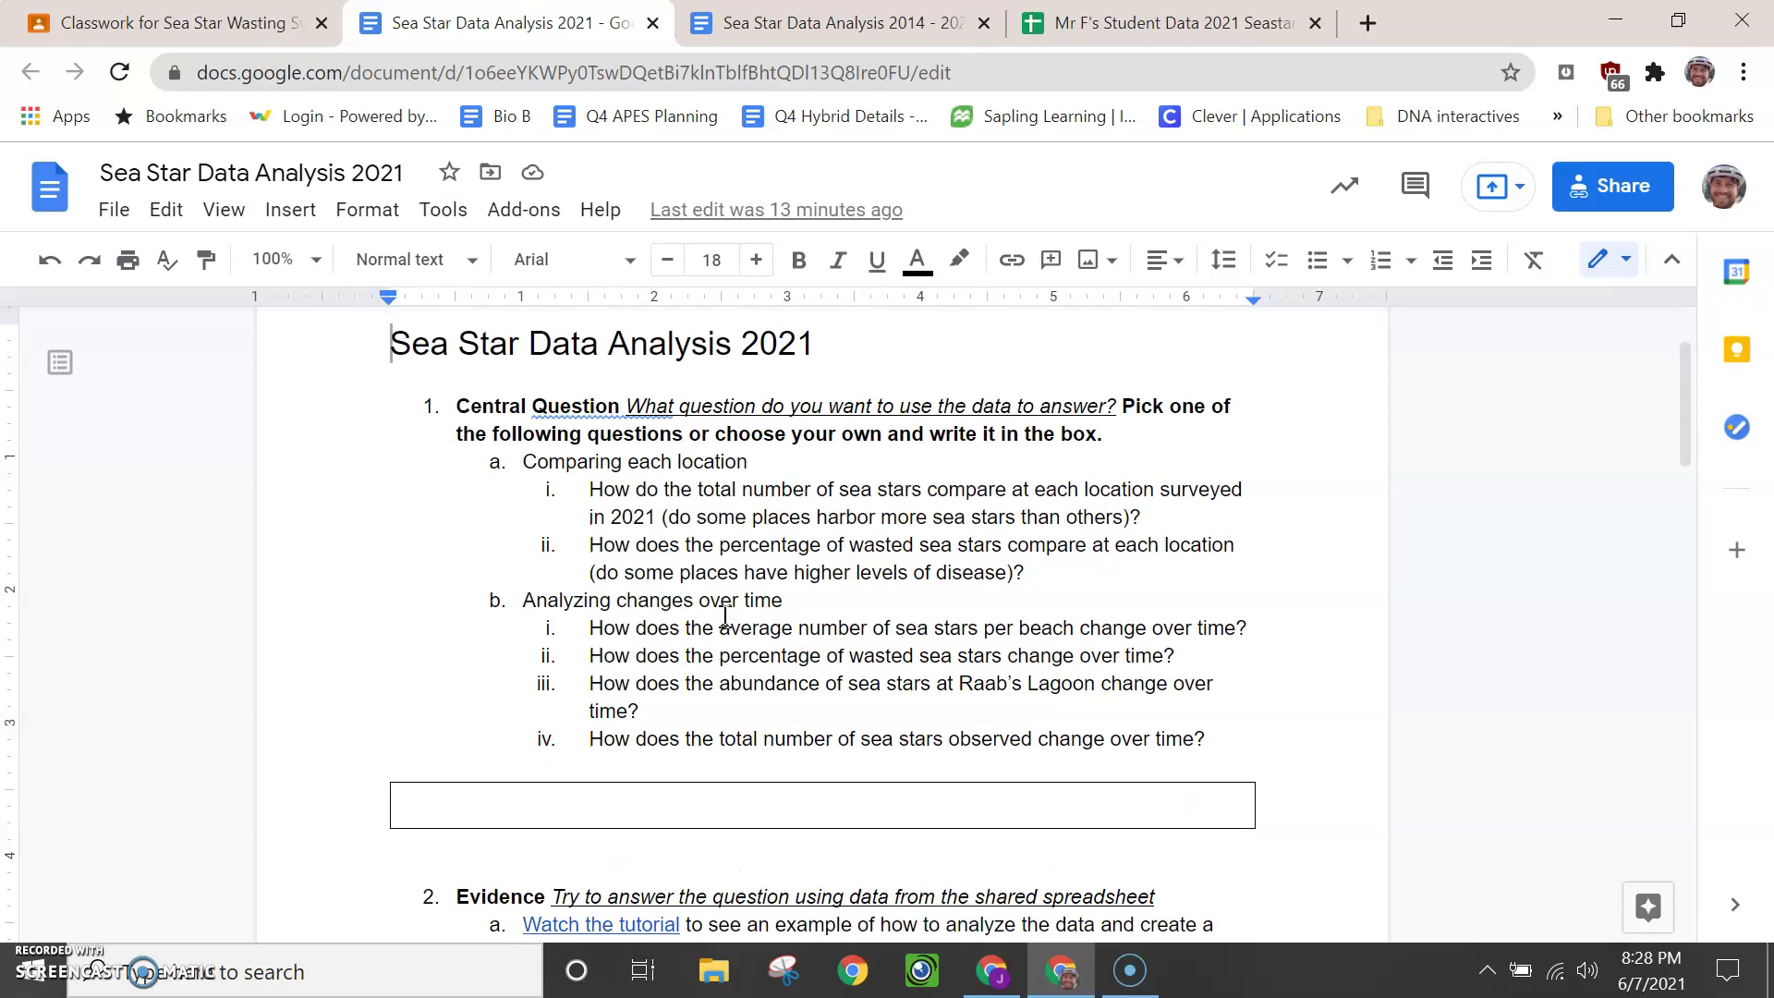
key("alt+p")
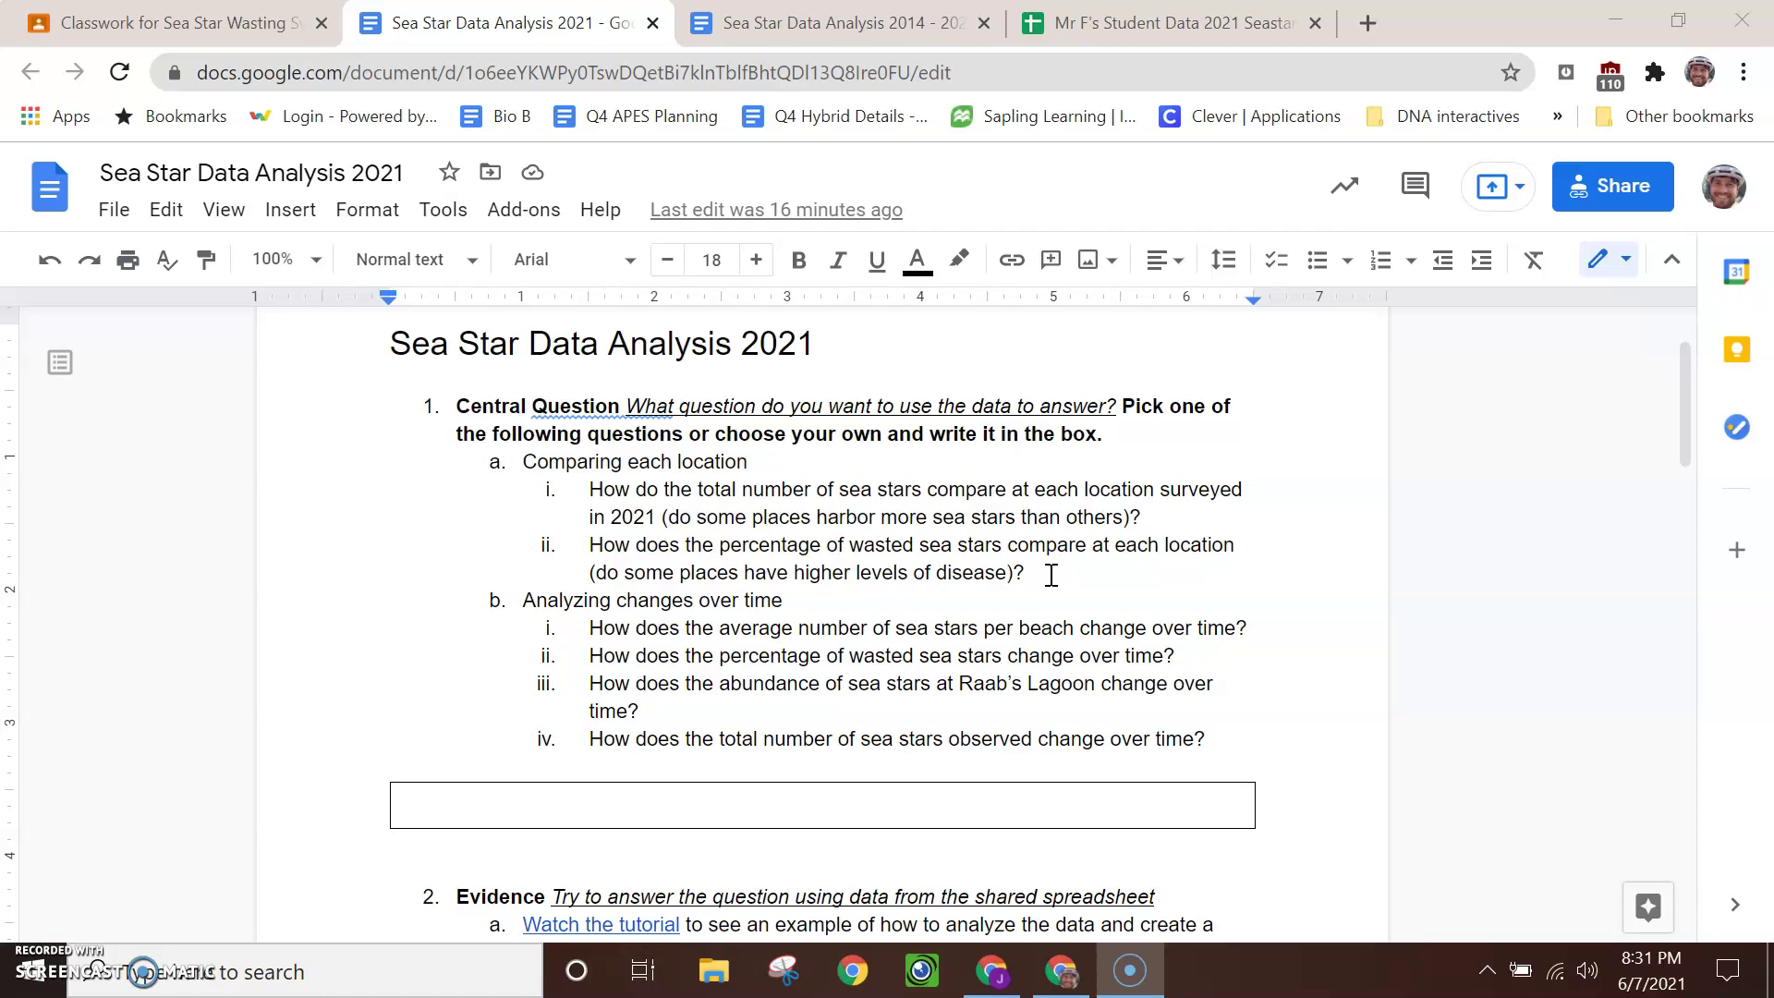
left_click_drag(1044, 575, 985, 574)
left_click_drag(783, 527, 519, 470)
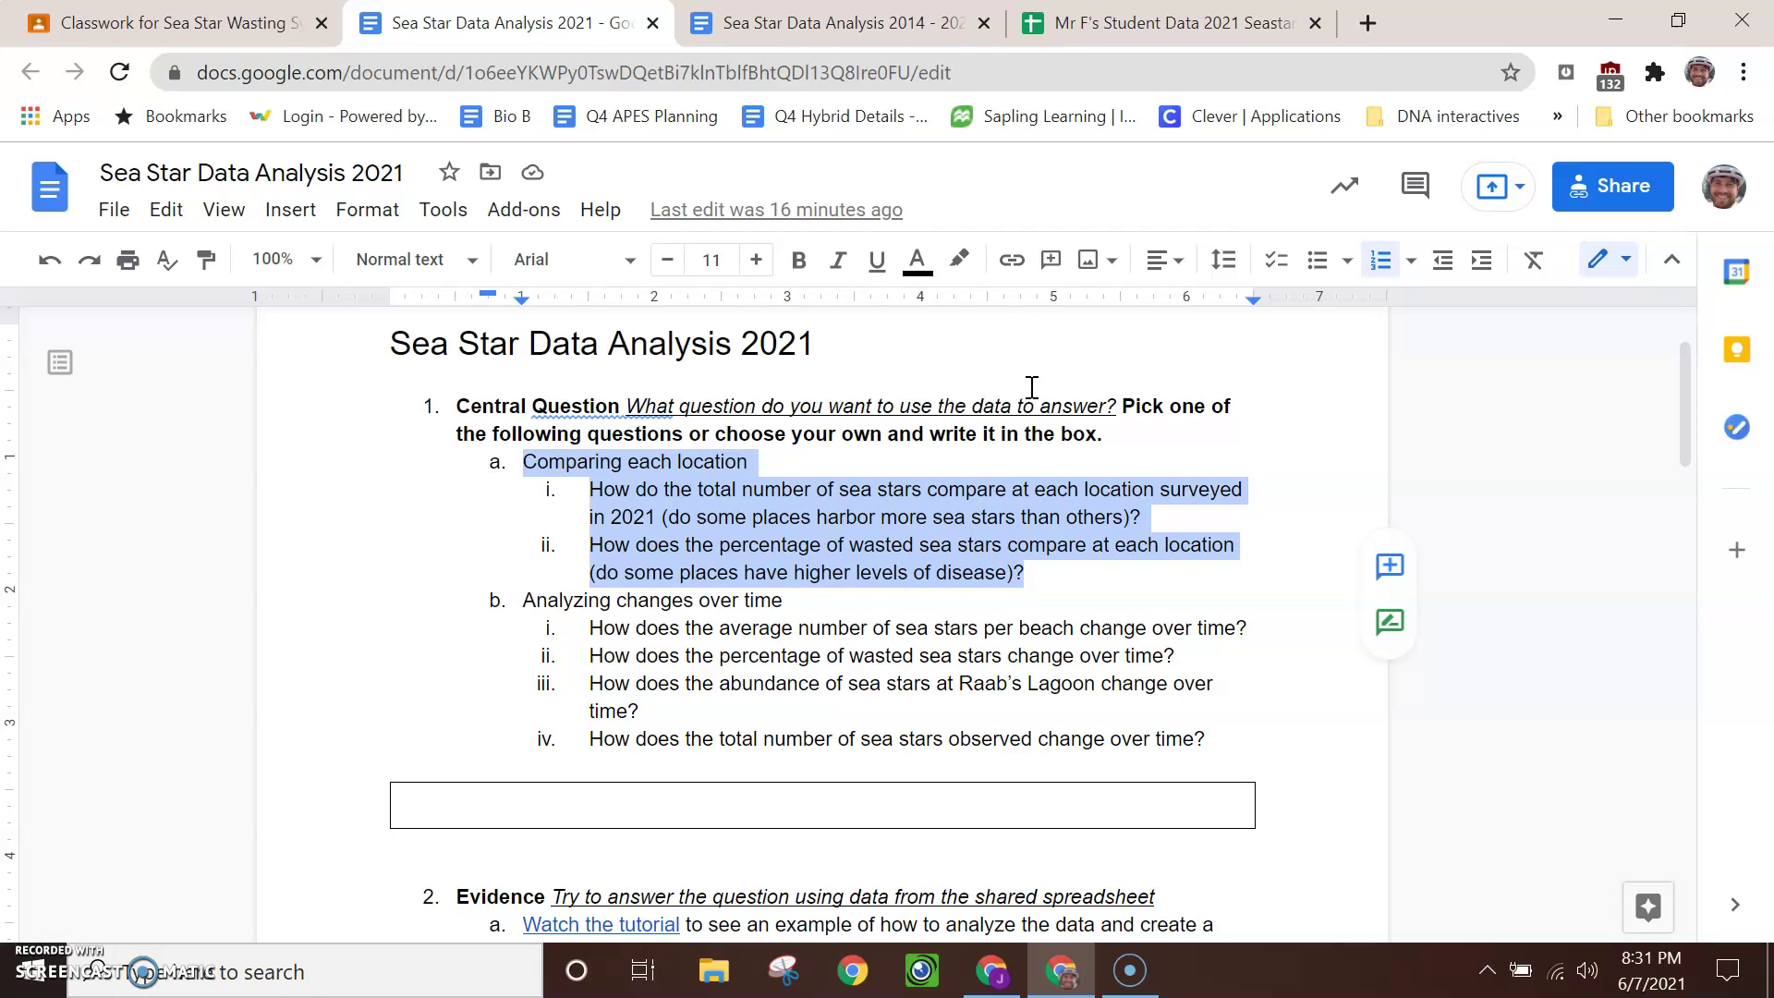
left_click(203, 24)
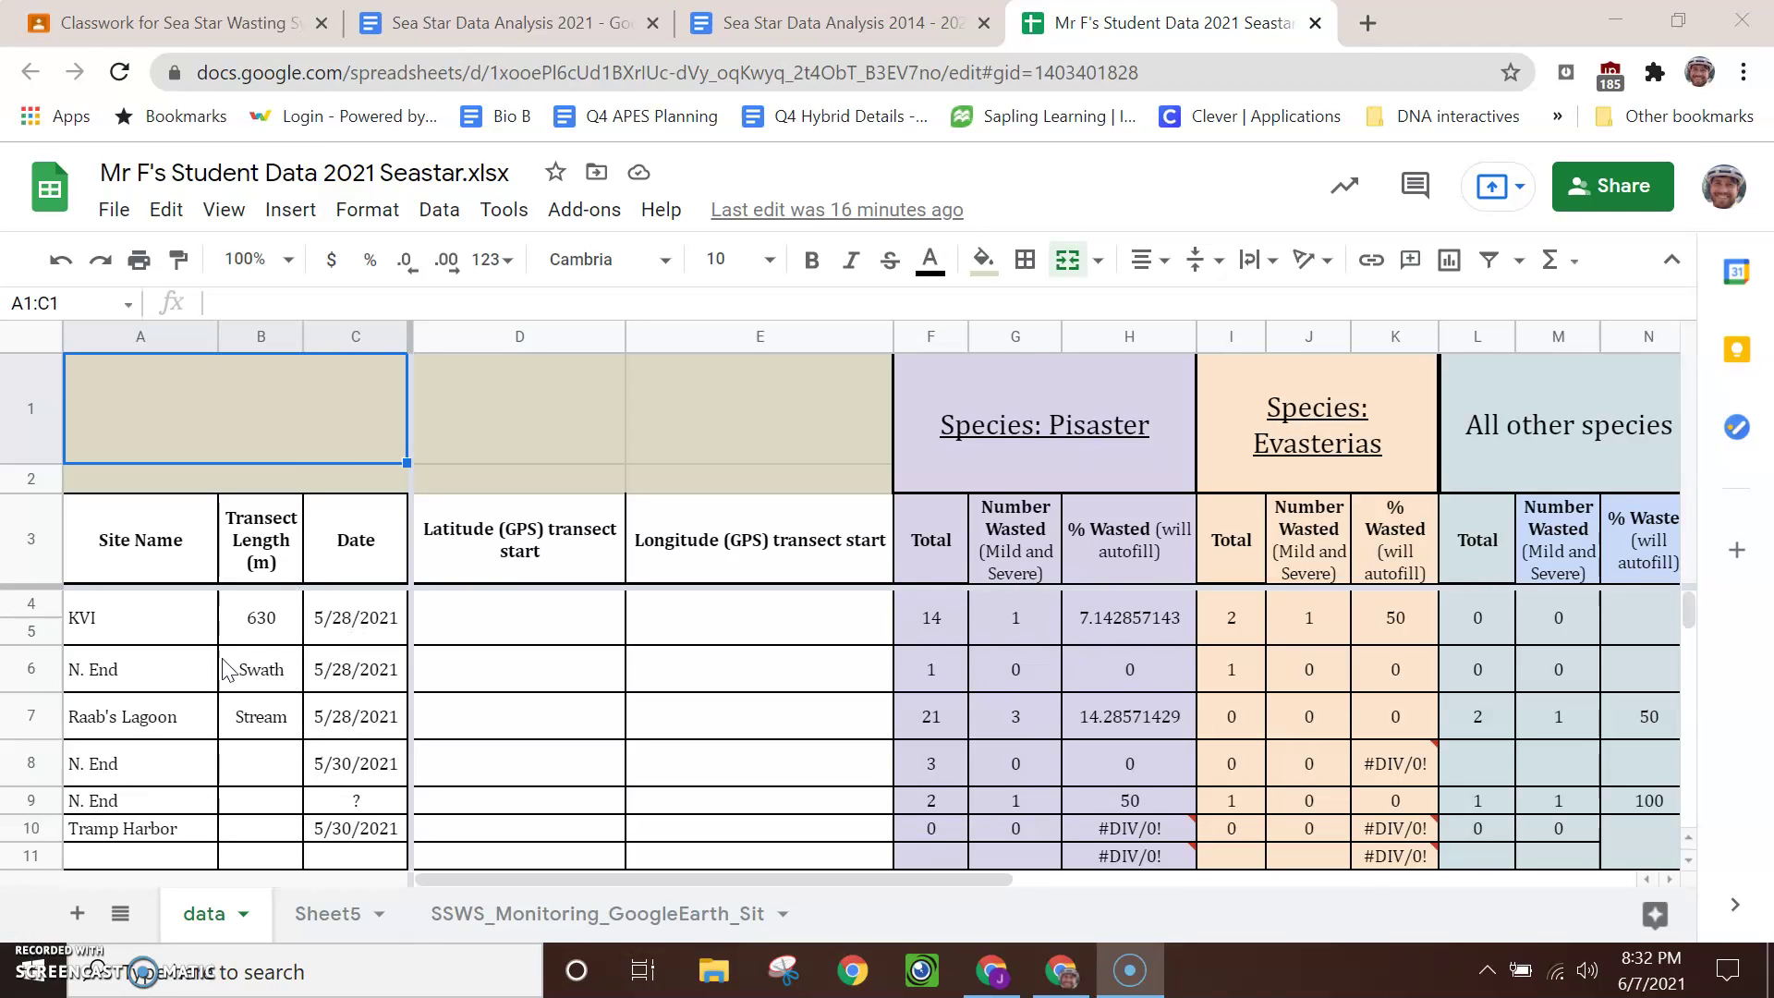
scroll(143, 651, "down", 1)
scroll(148, 649, "up", 1)
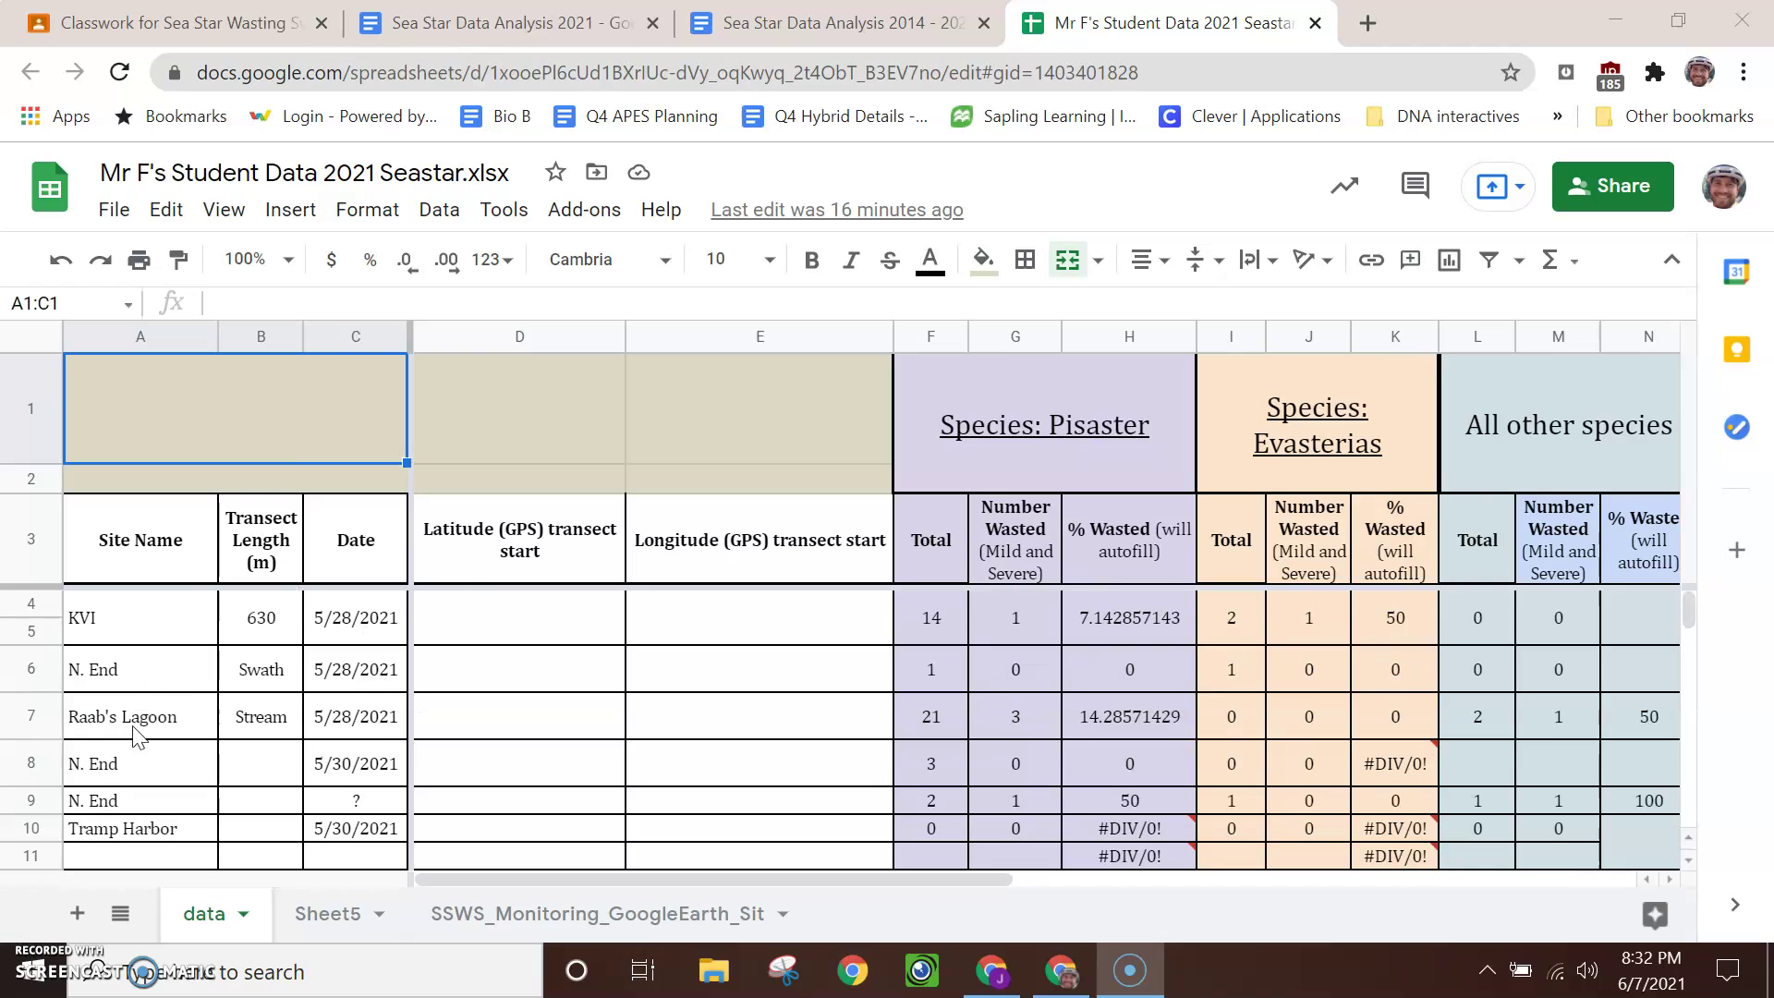
left_click(137, 623)
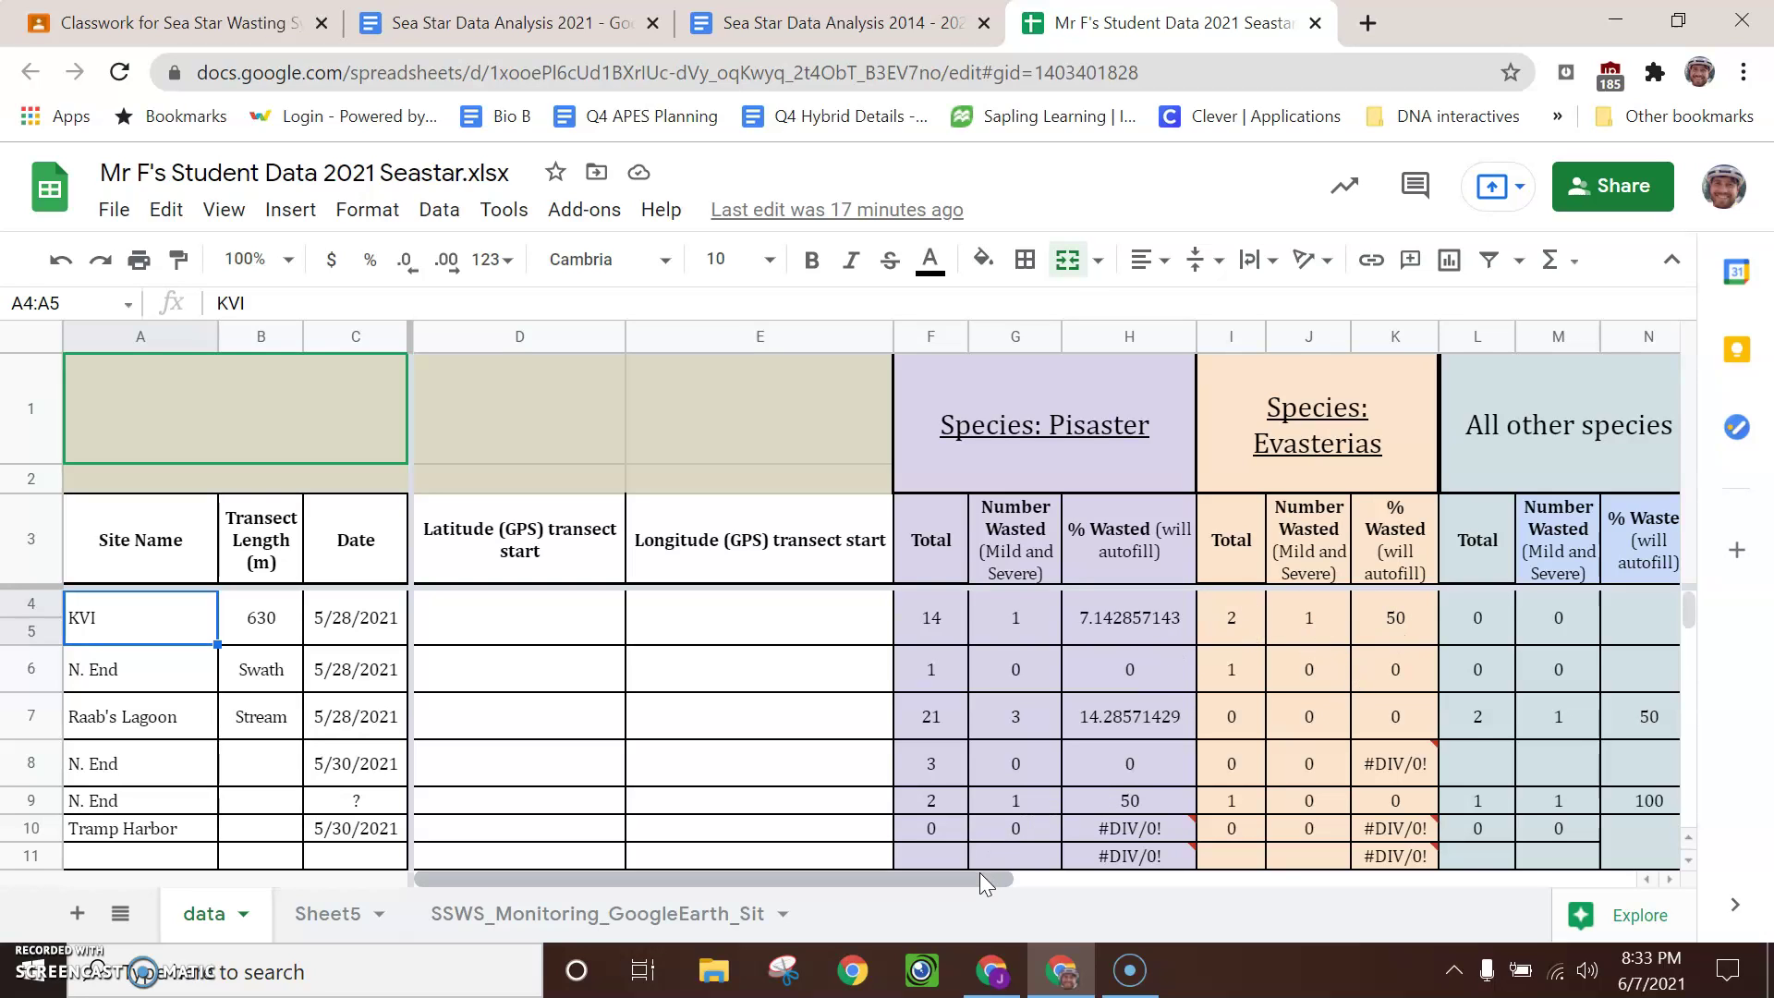
left_click_drag(985, 875, 1146, 879)
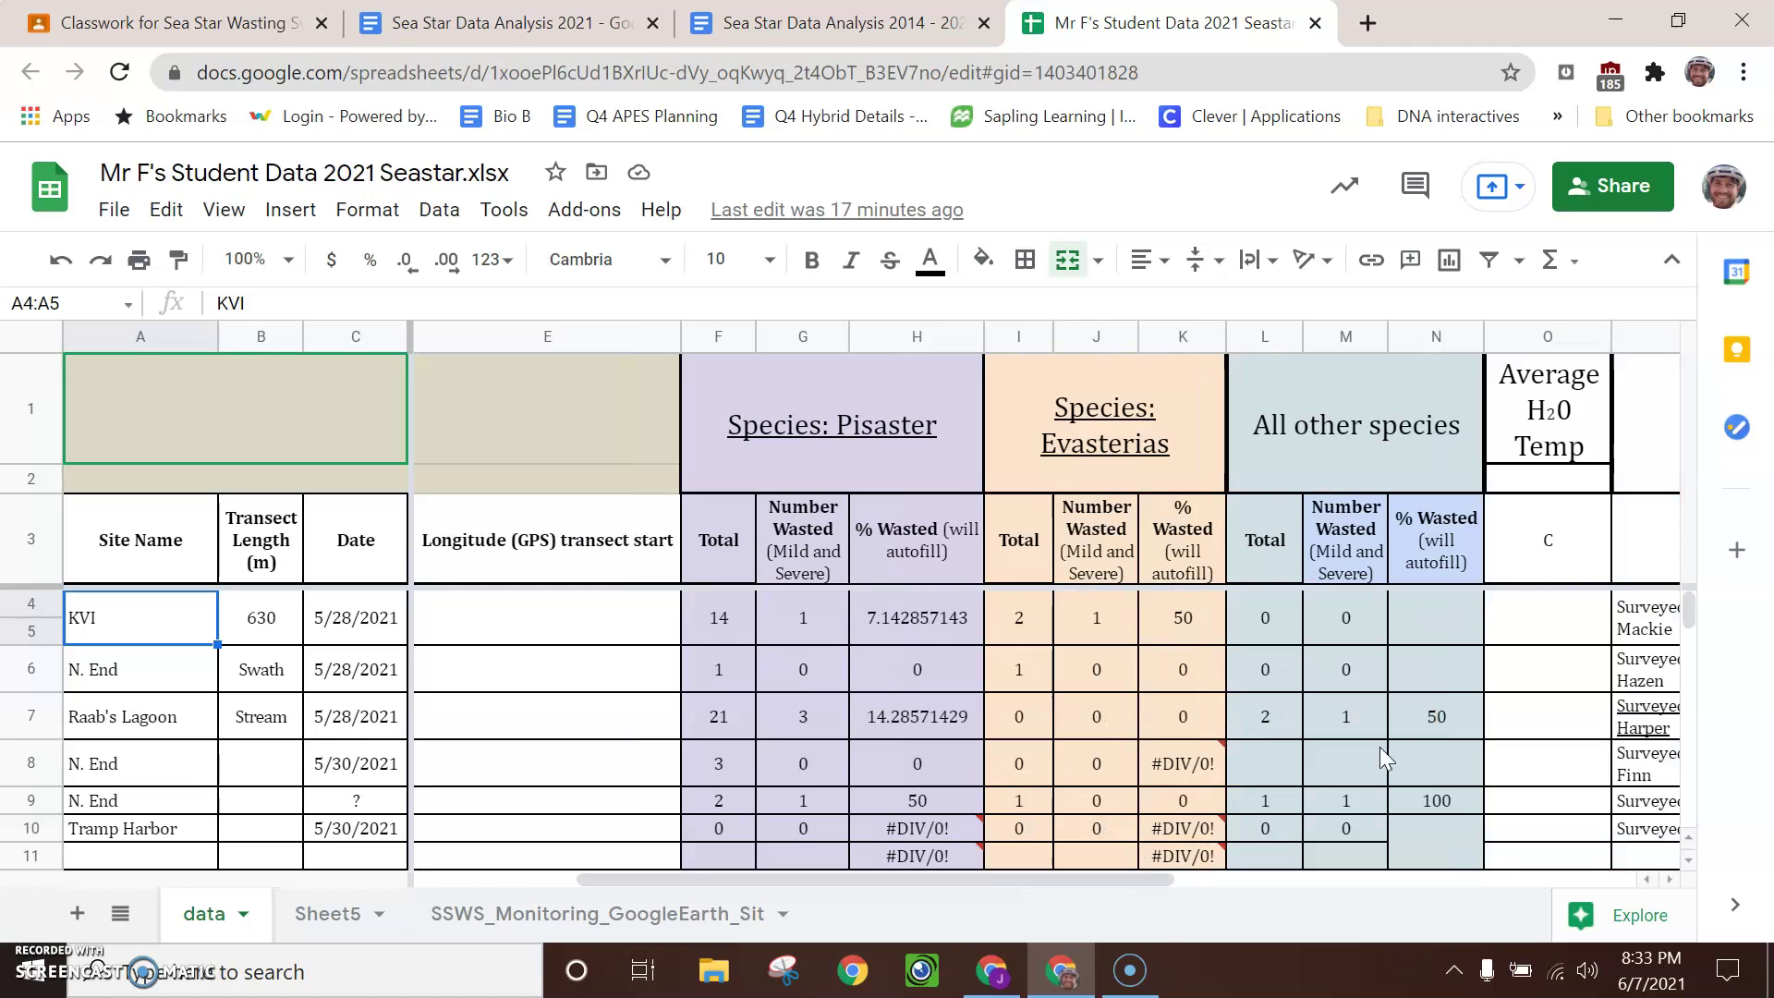
left_click_drag(1157, 879, 1239, 879)
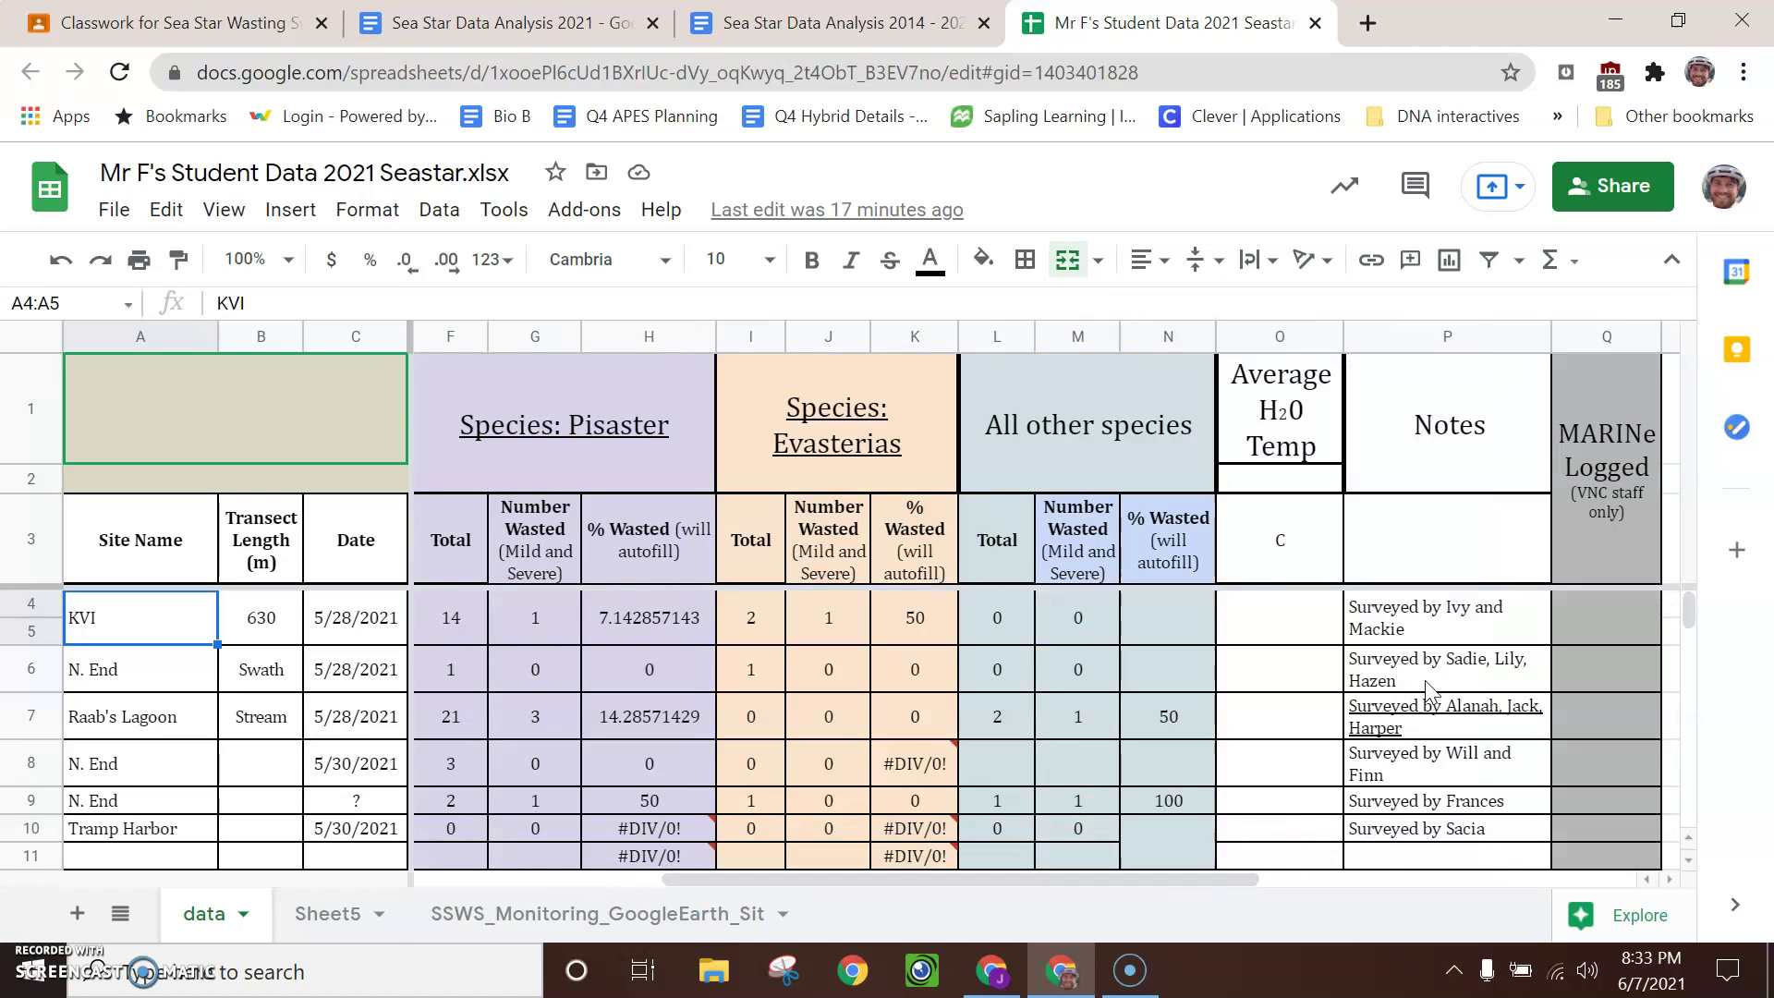
scroll(1273, 859, "right", 1)
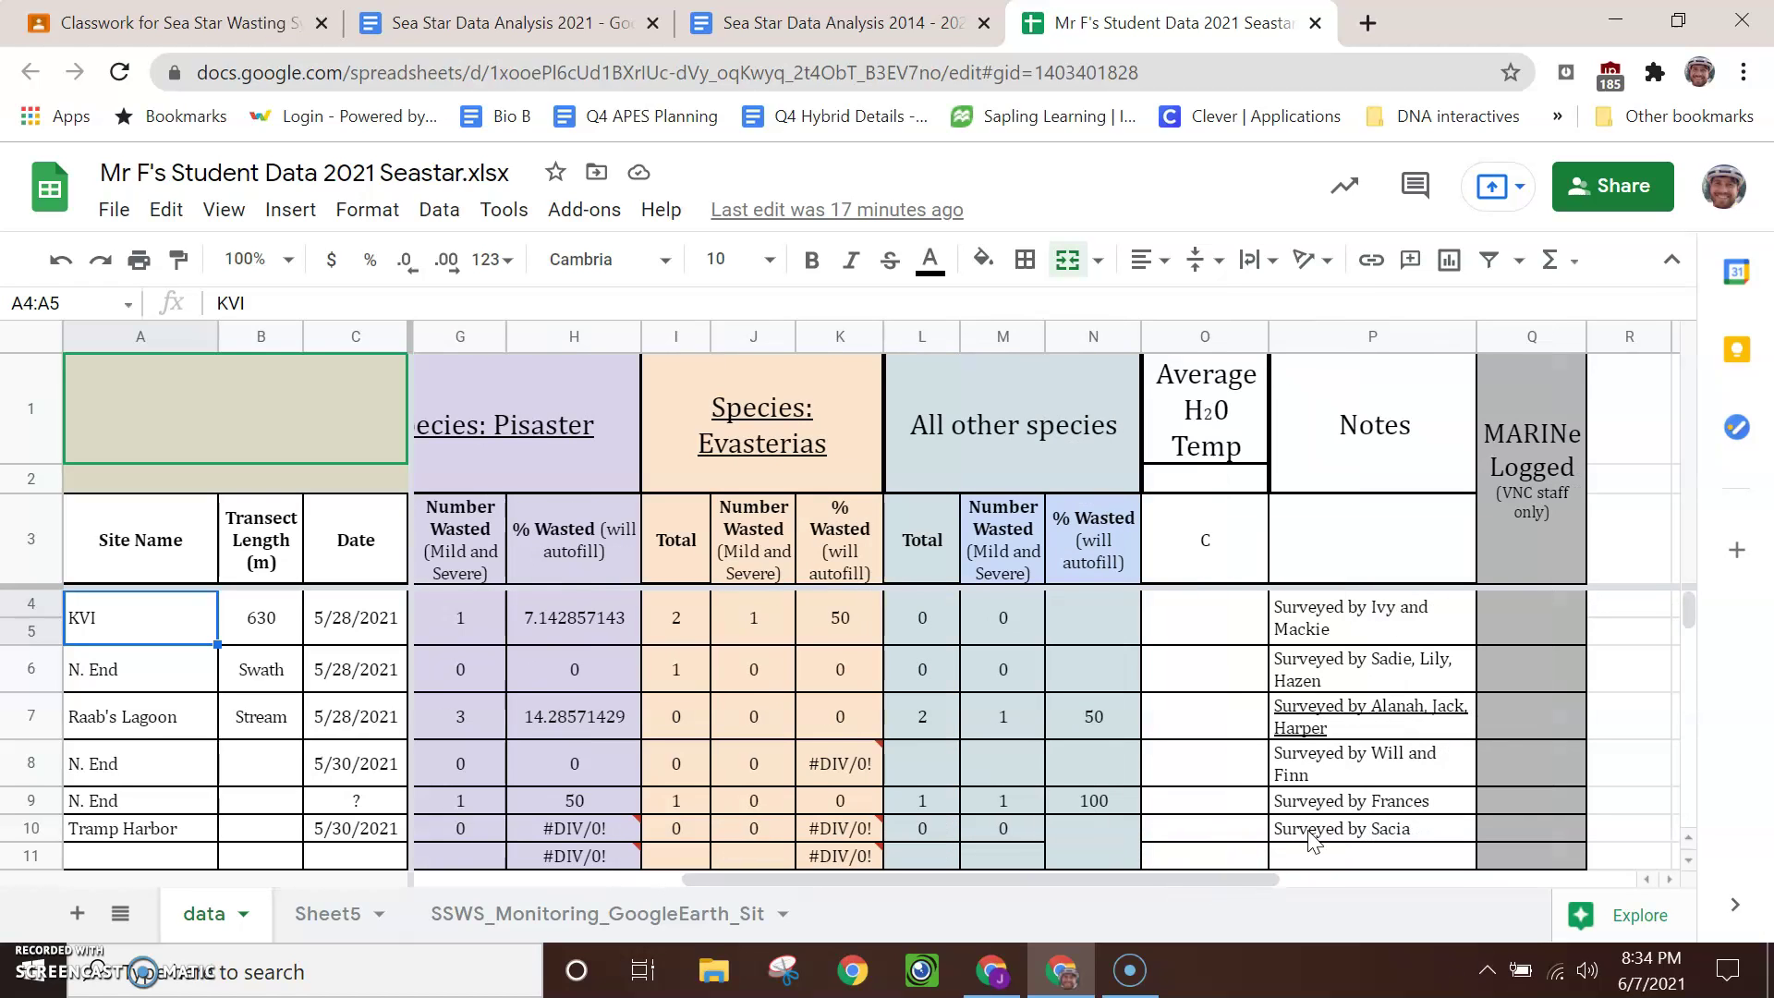
left_click_drag(1157, 880, 1078, 885)
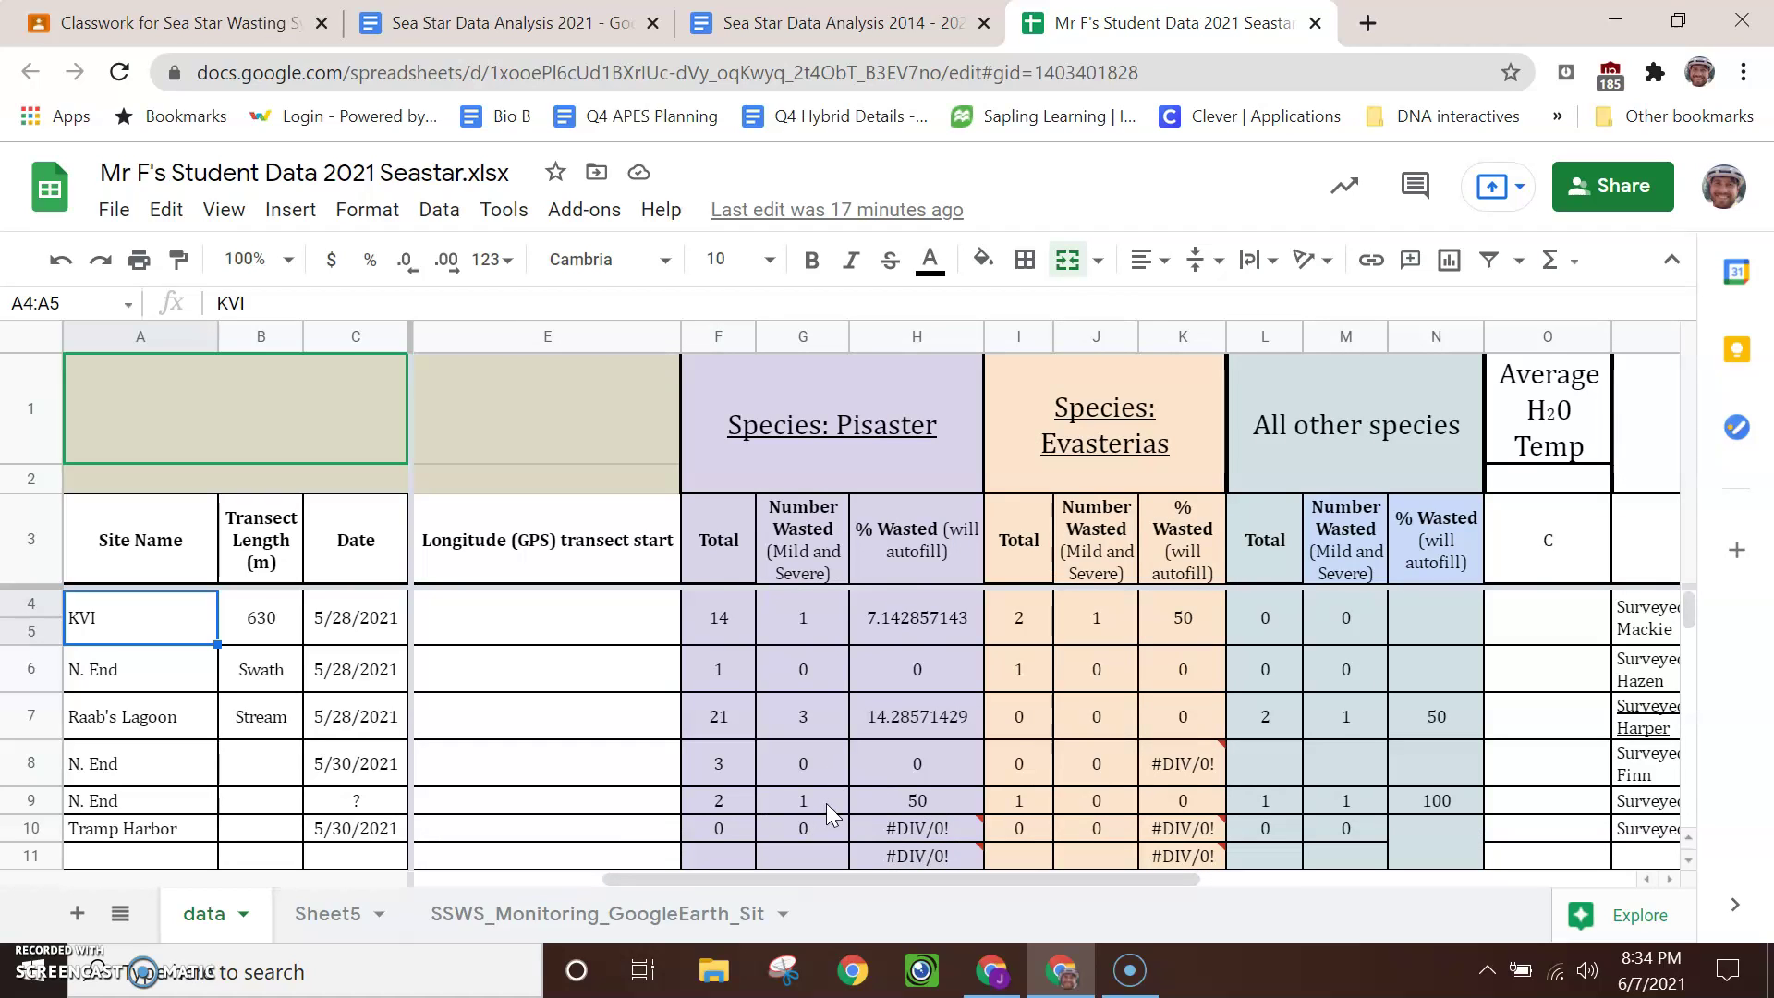
Step: Add Sheet6 and enter Location, KVI and Raab's Lagoon down column A
left_click(79, 914)
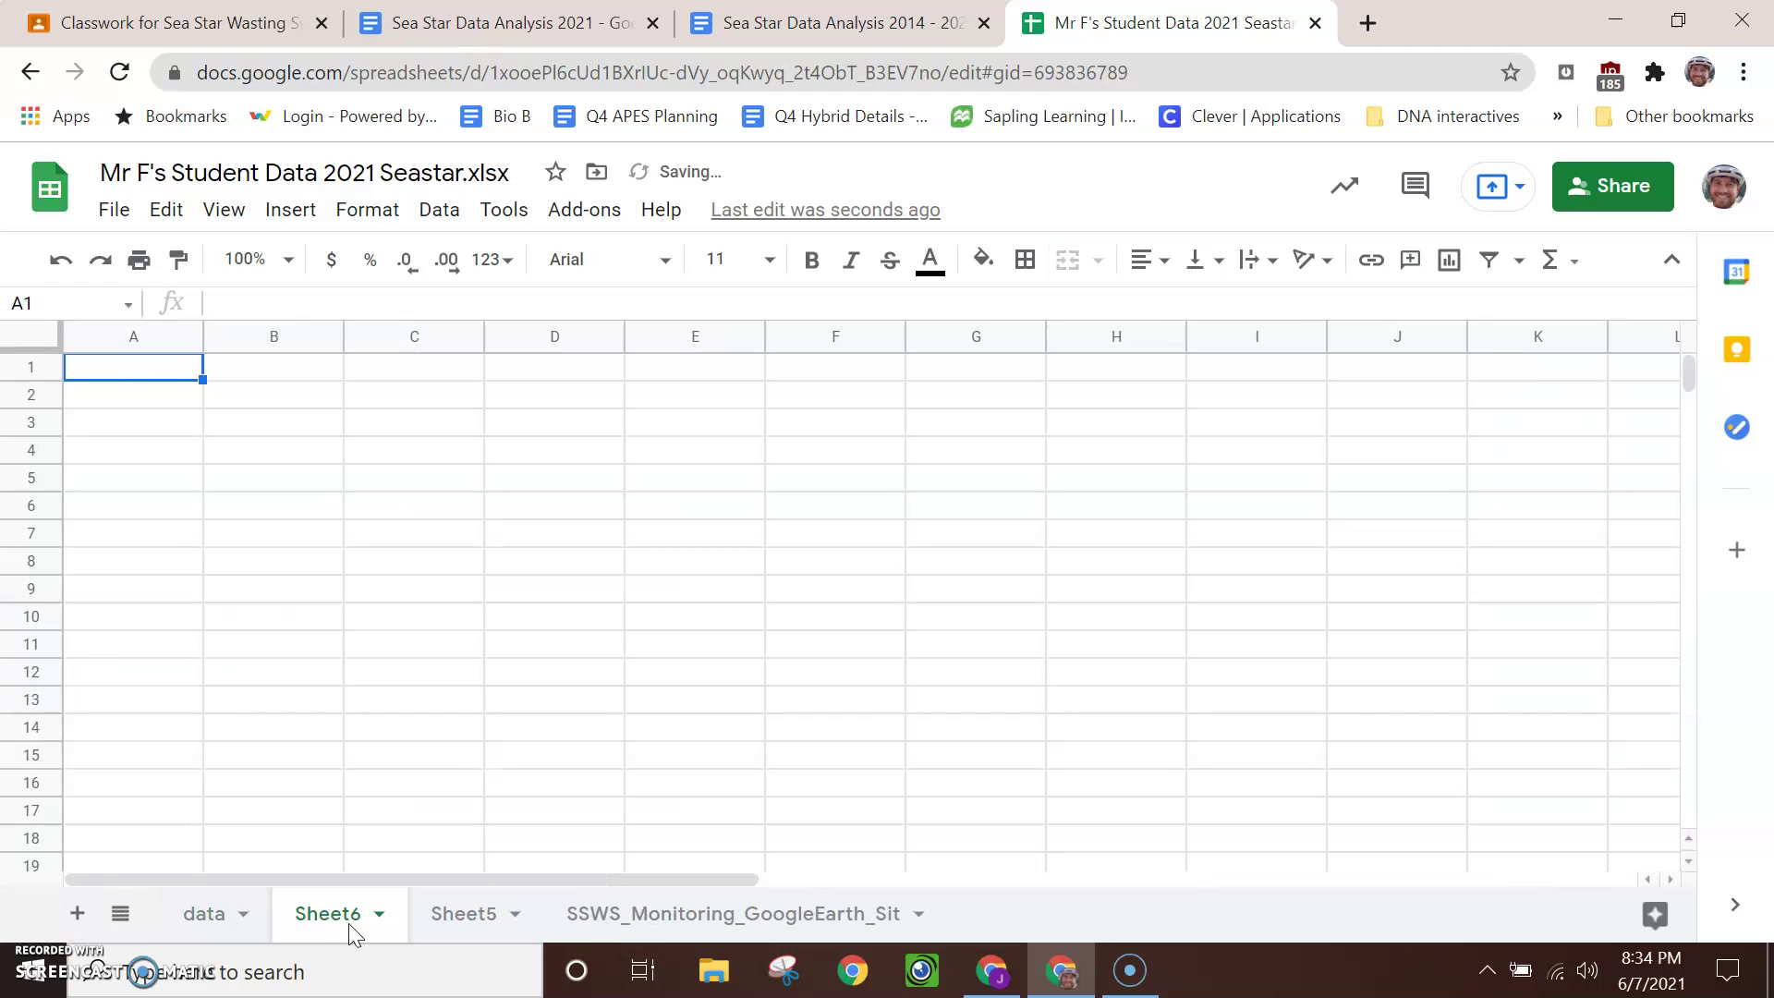
left_click(387, 916)
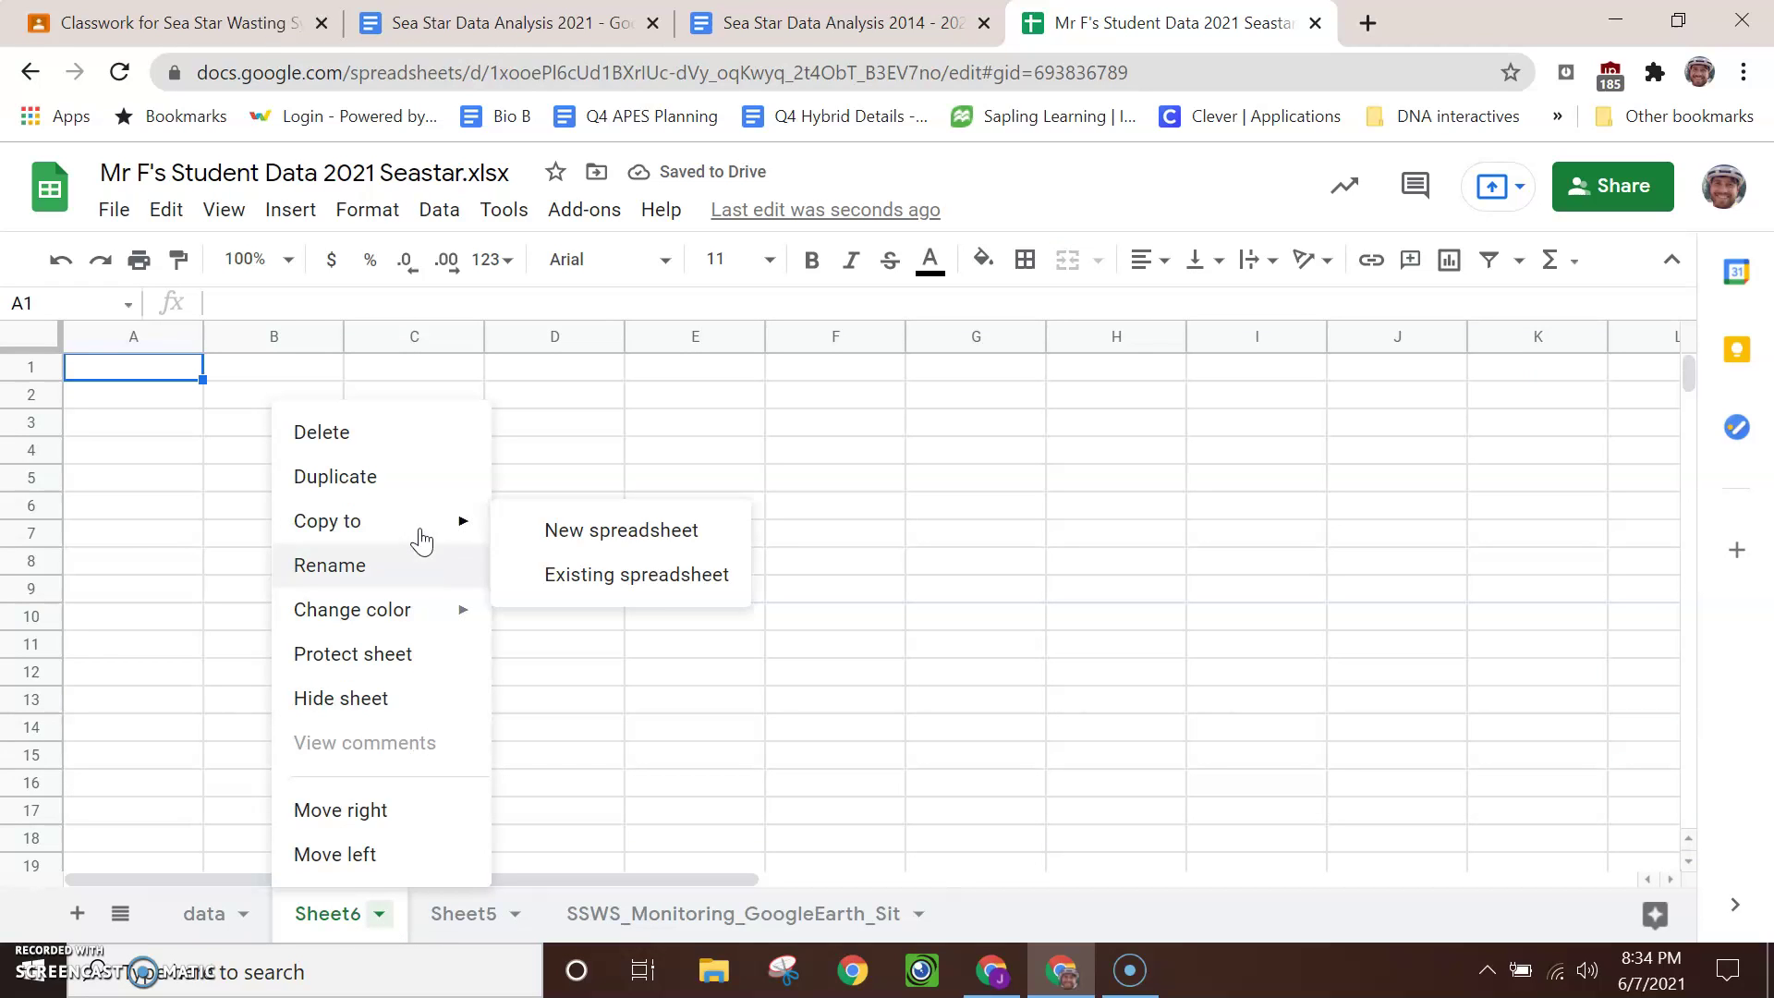
left_click(619, 544)
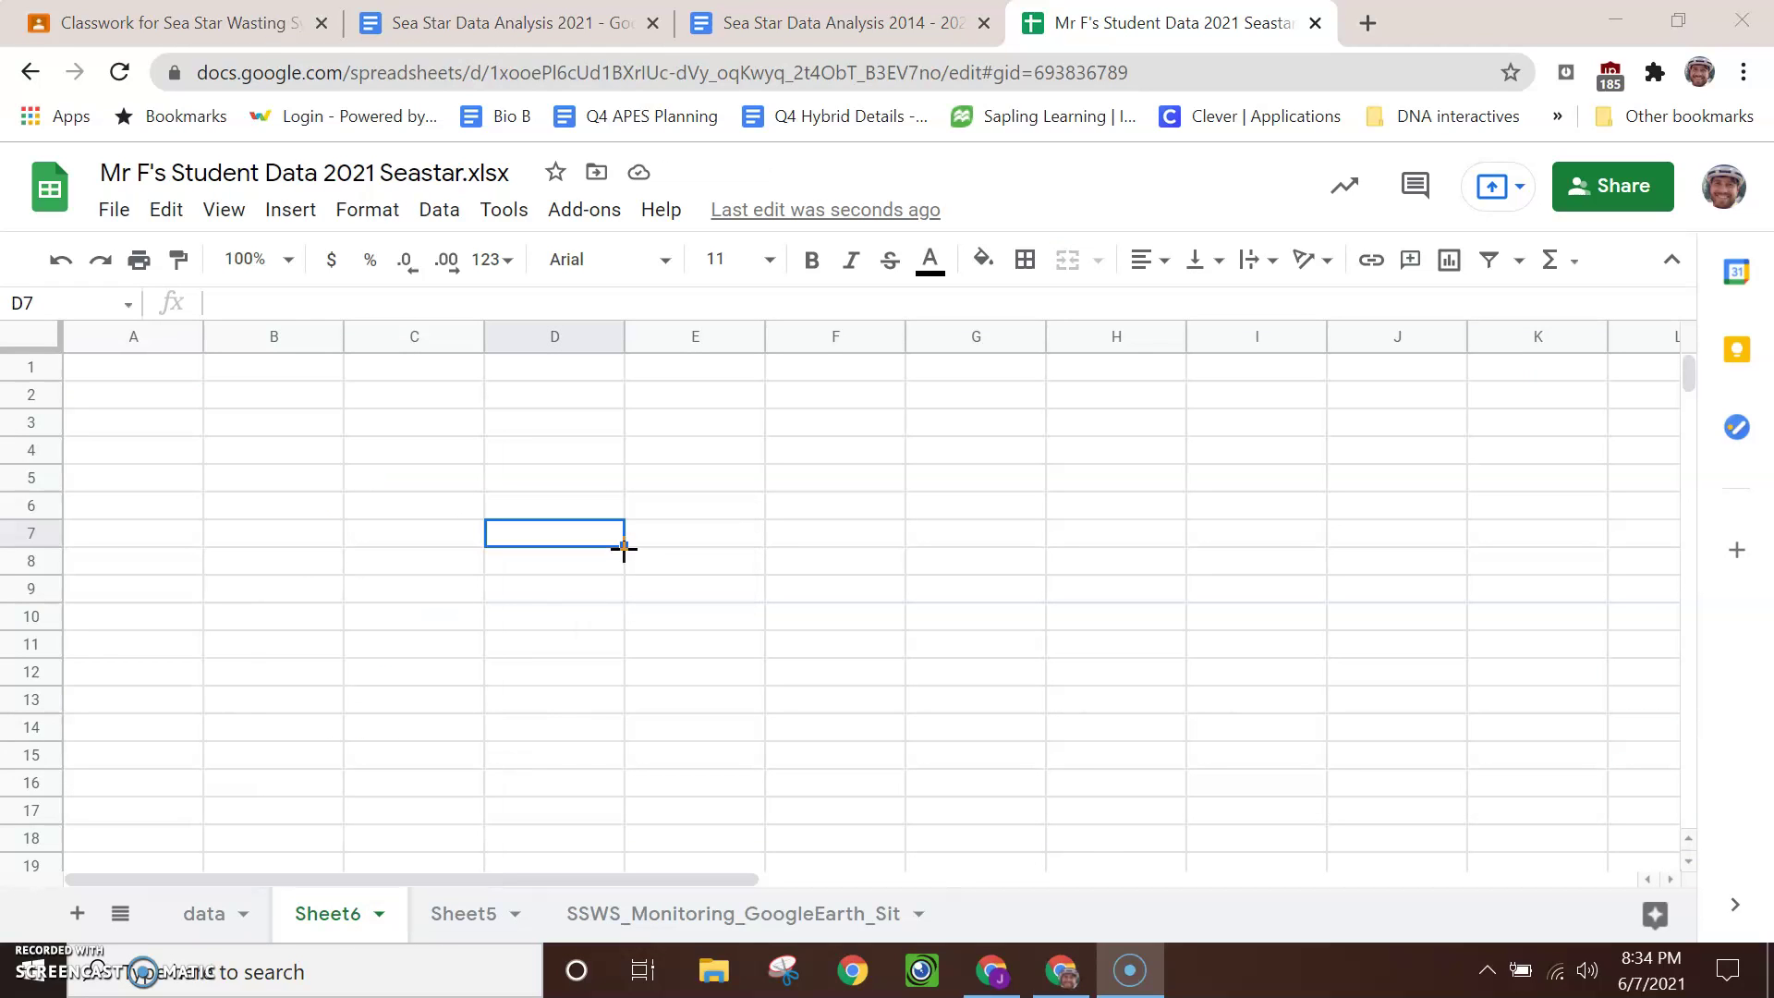
left_click(196, 379)
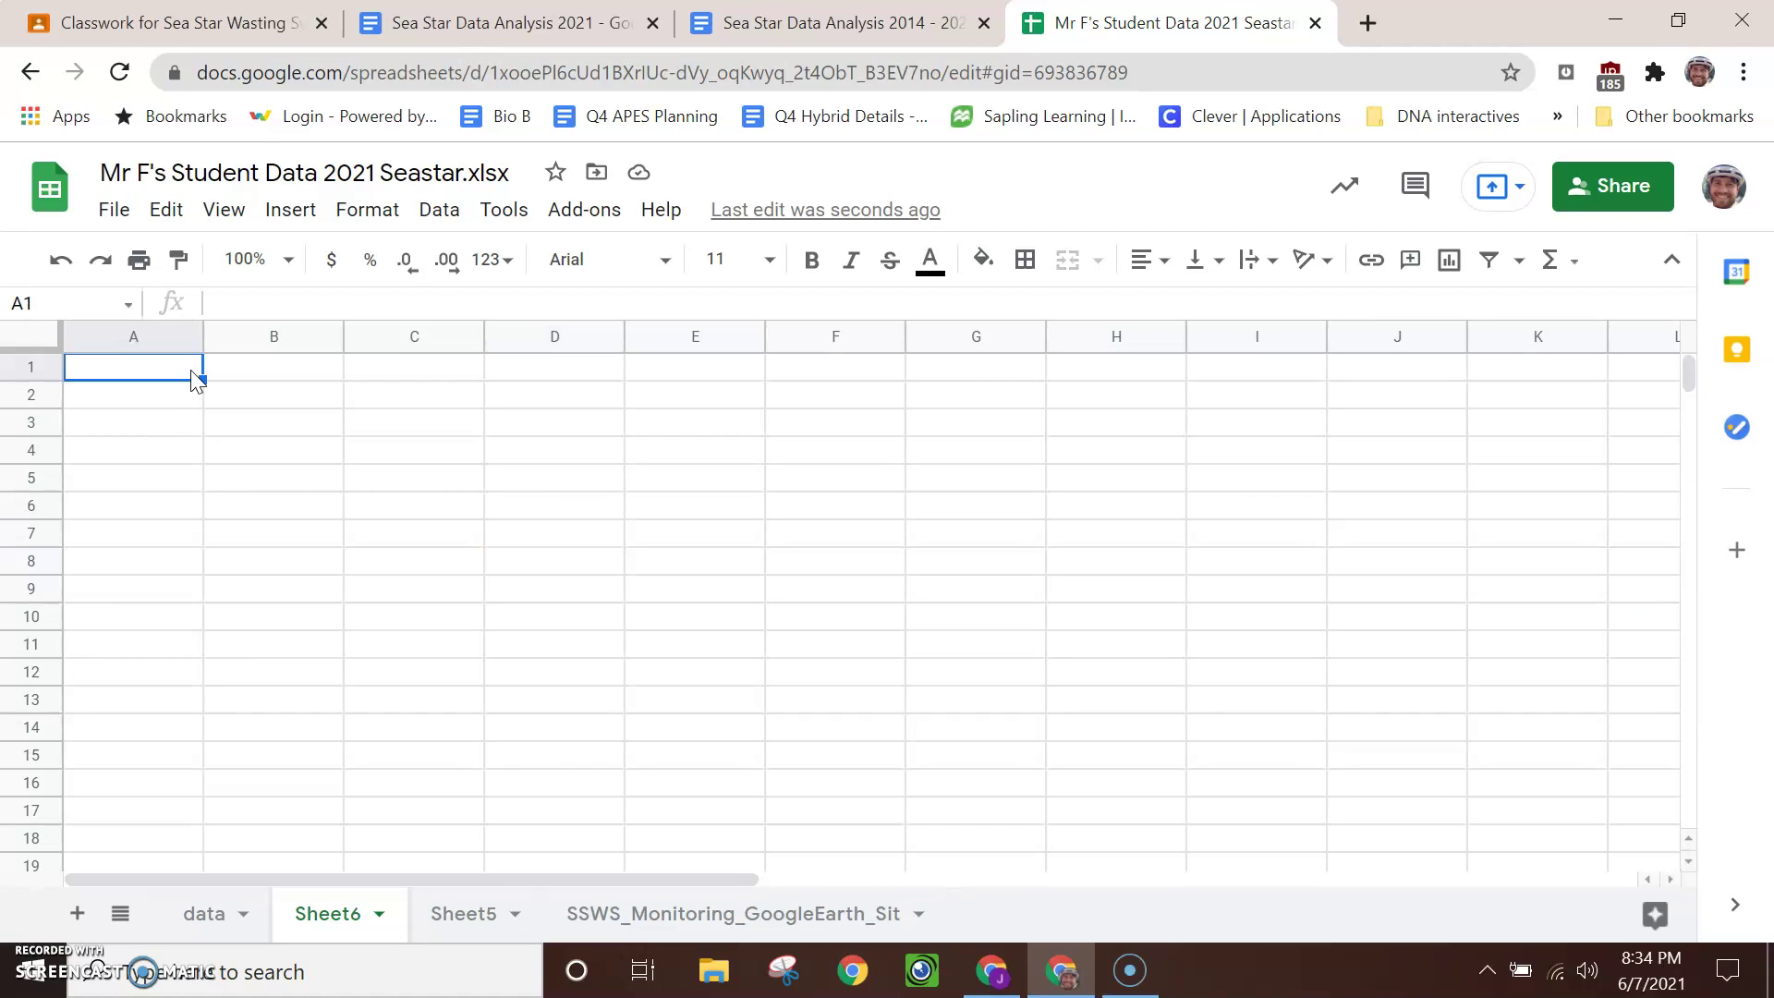
type("Location")
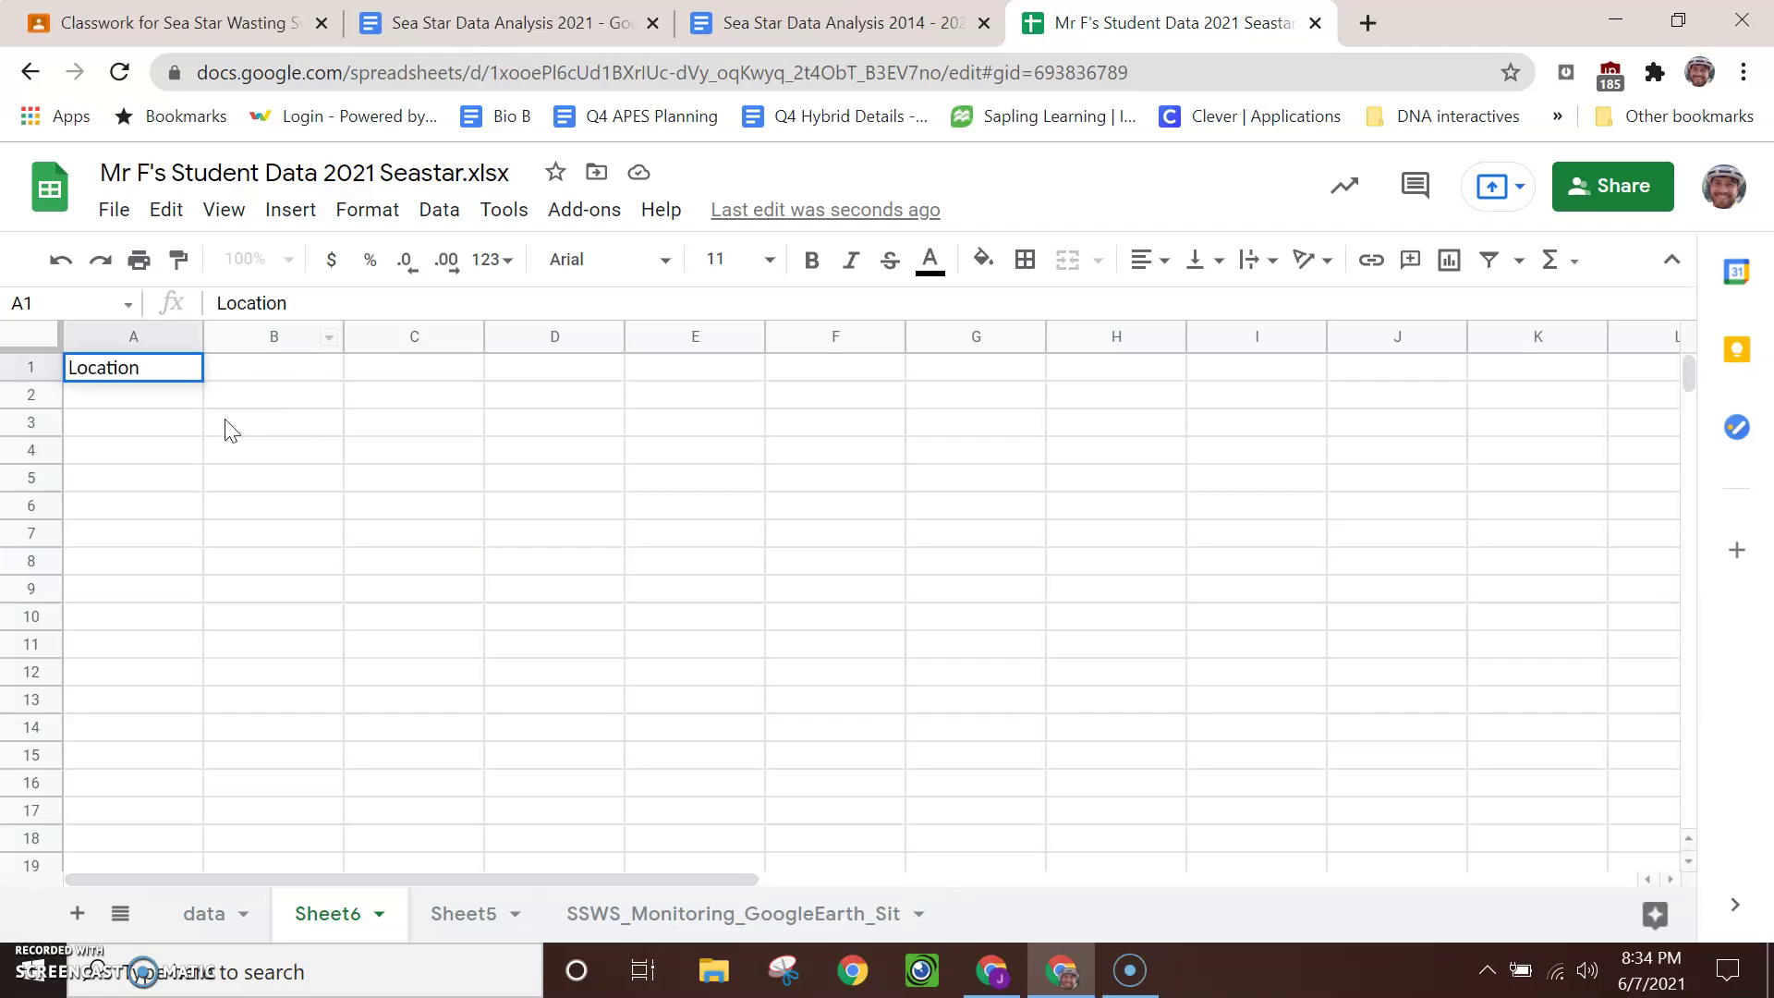
key("Return")
type("KVI")
key("Return")
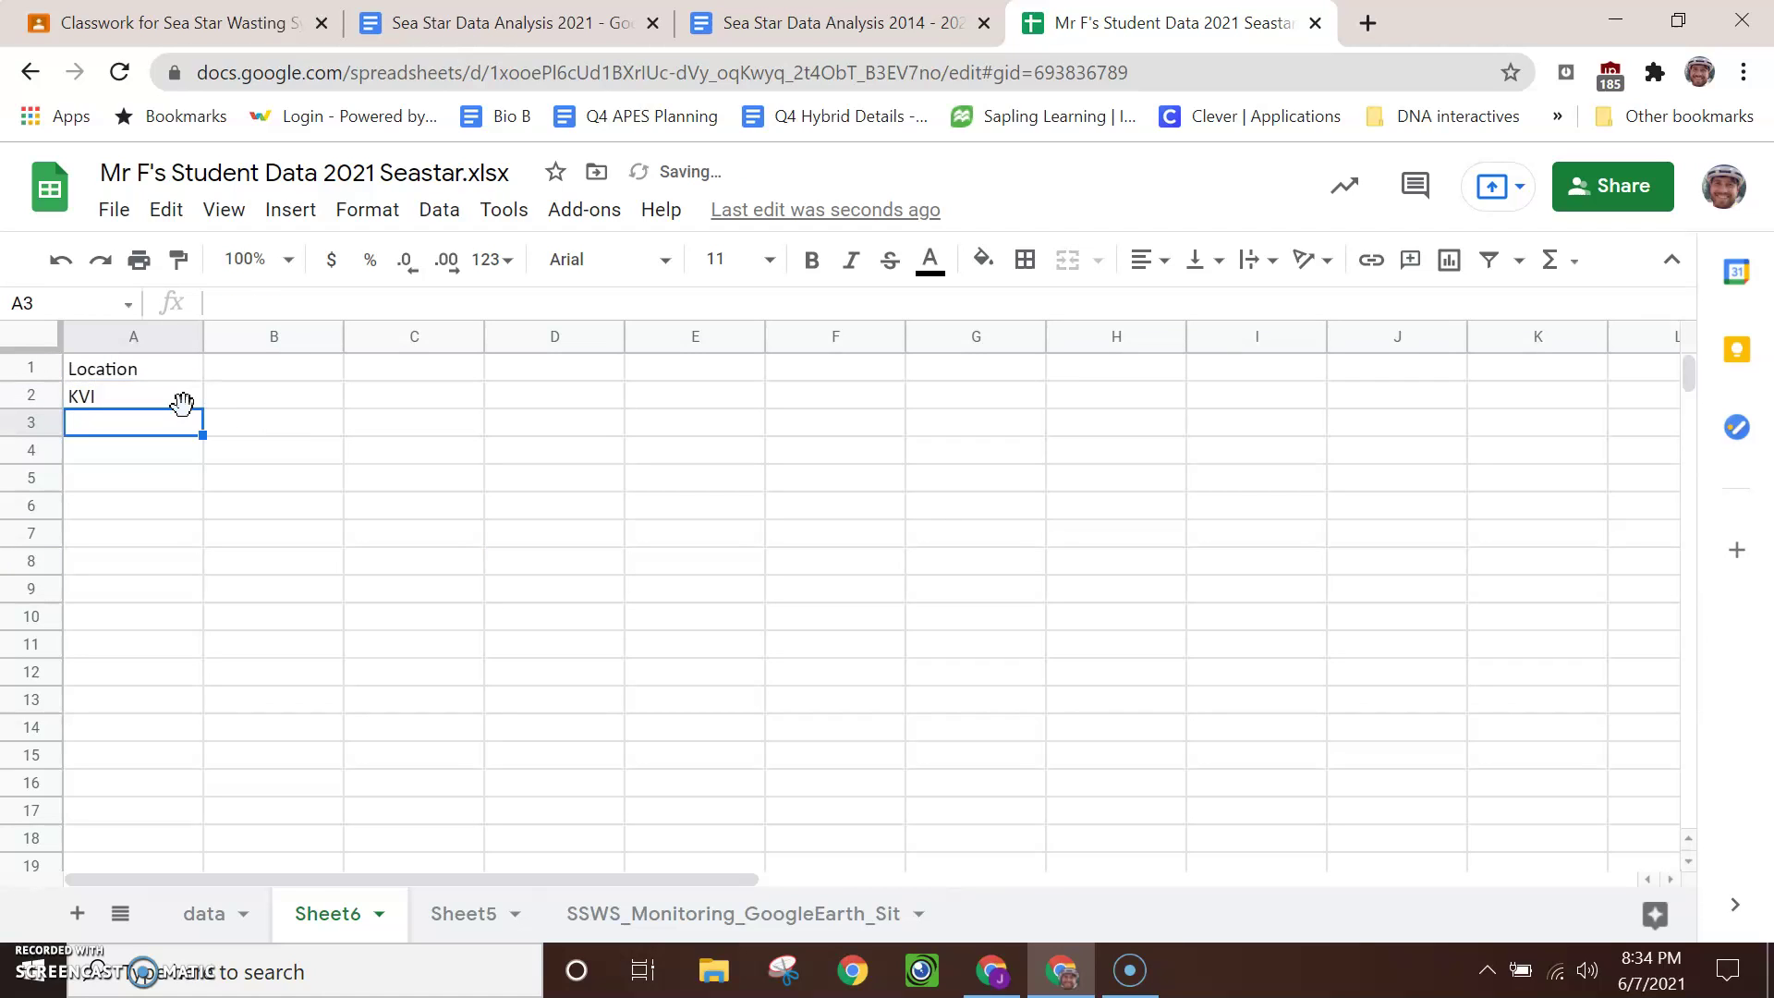
type("Raab's Lagoon")
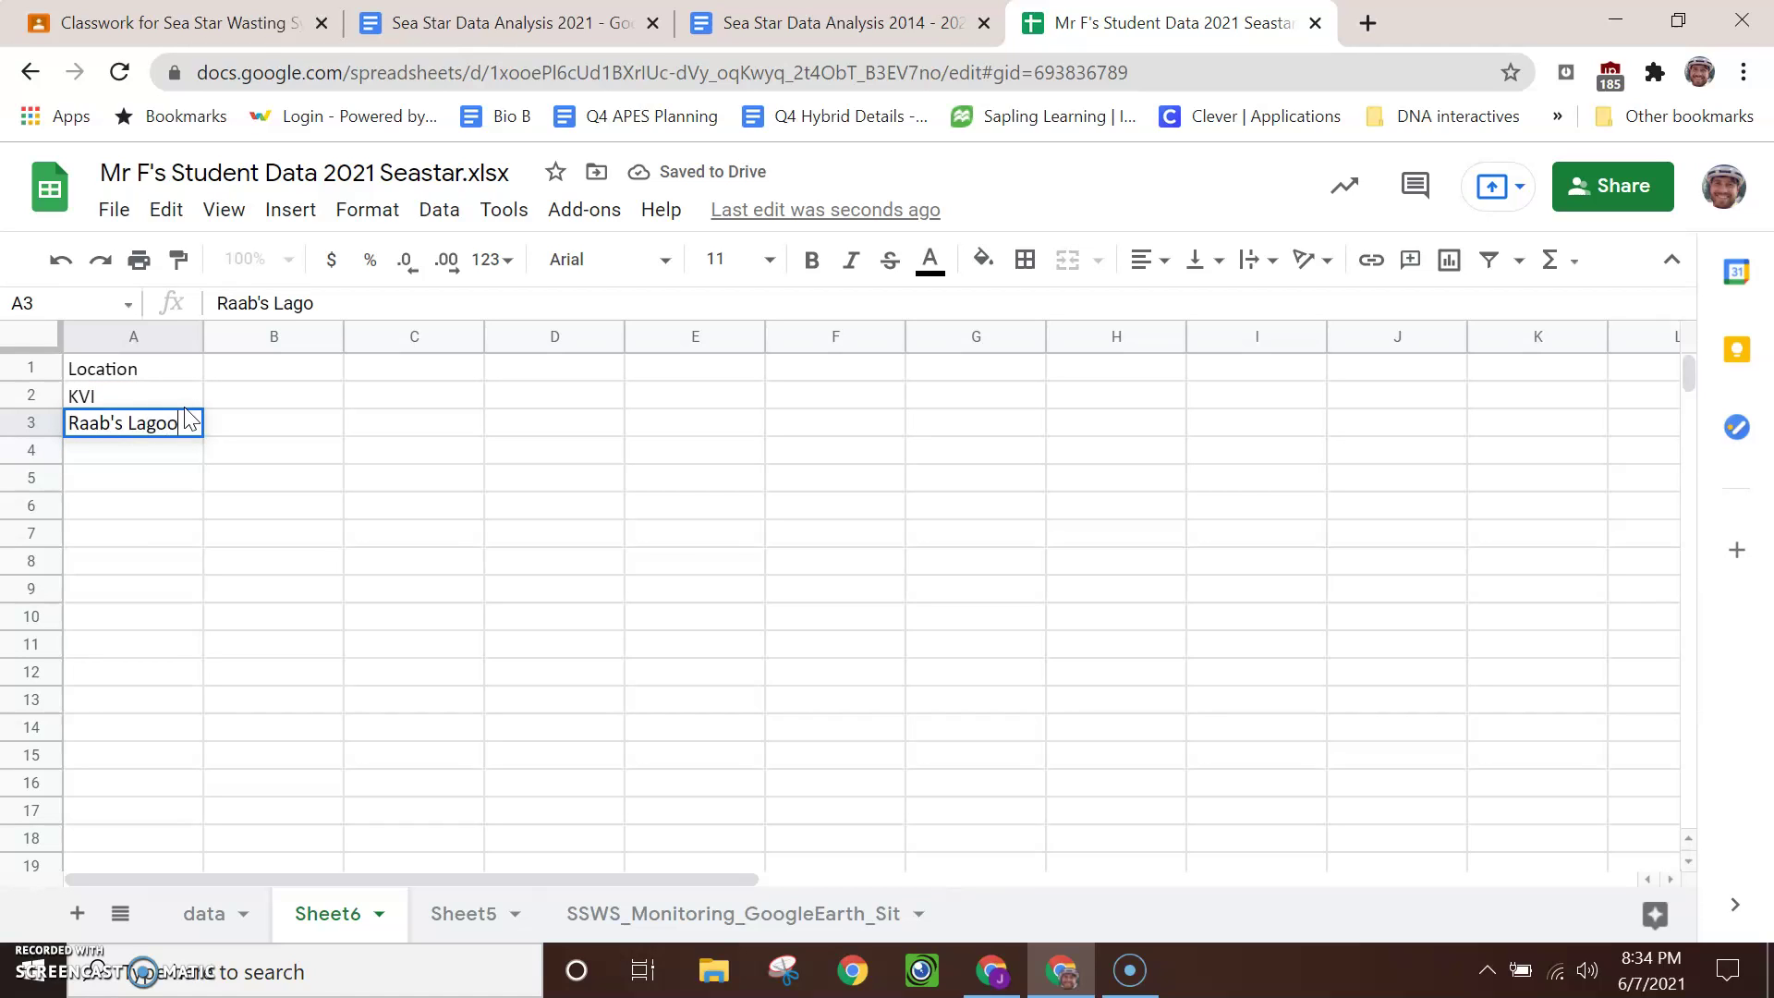
Step: Add North End, clear the duplicate entries, and begin the Total Seastars heading in B1
left_click(220, 933)
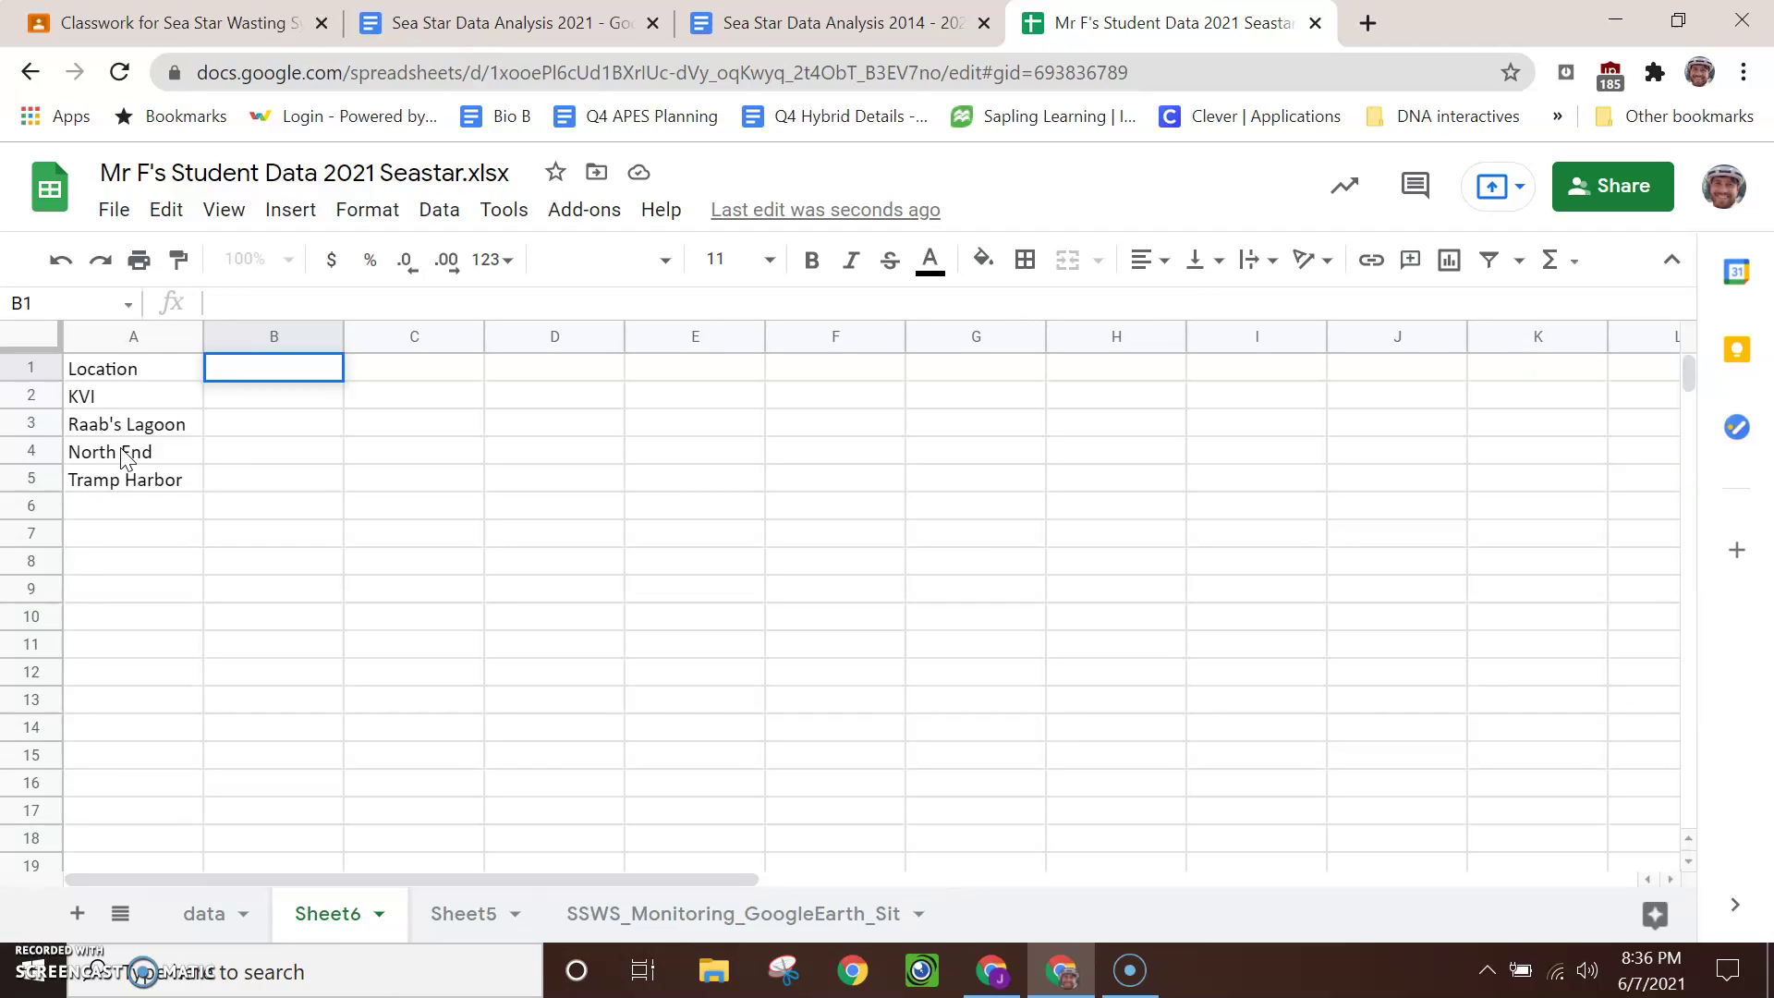
left_click(107, 516)
type("North")
key("Tab")
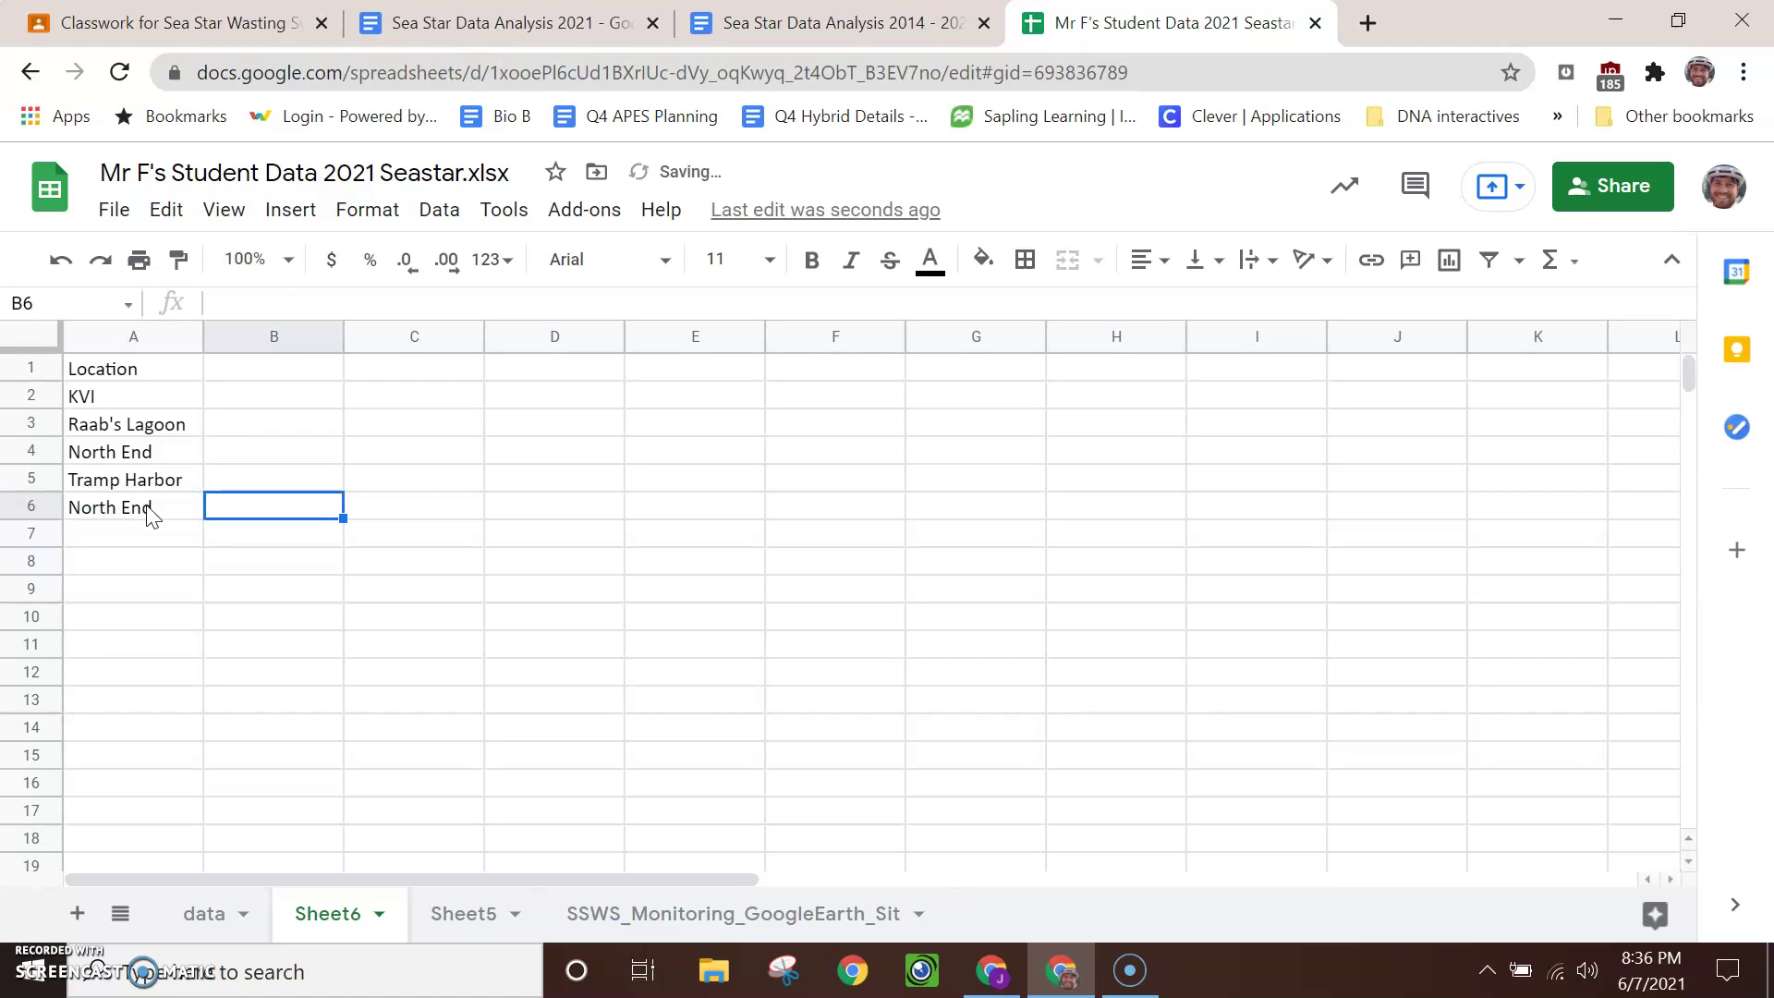
left_click(169, 540)
type("North End")
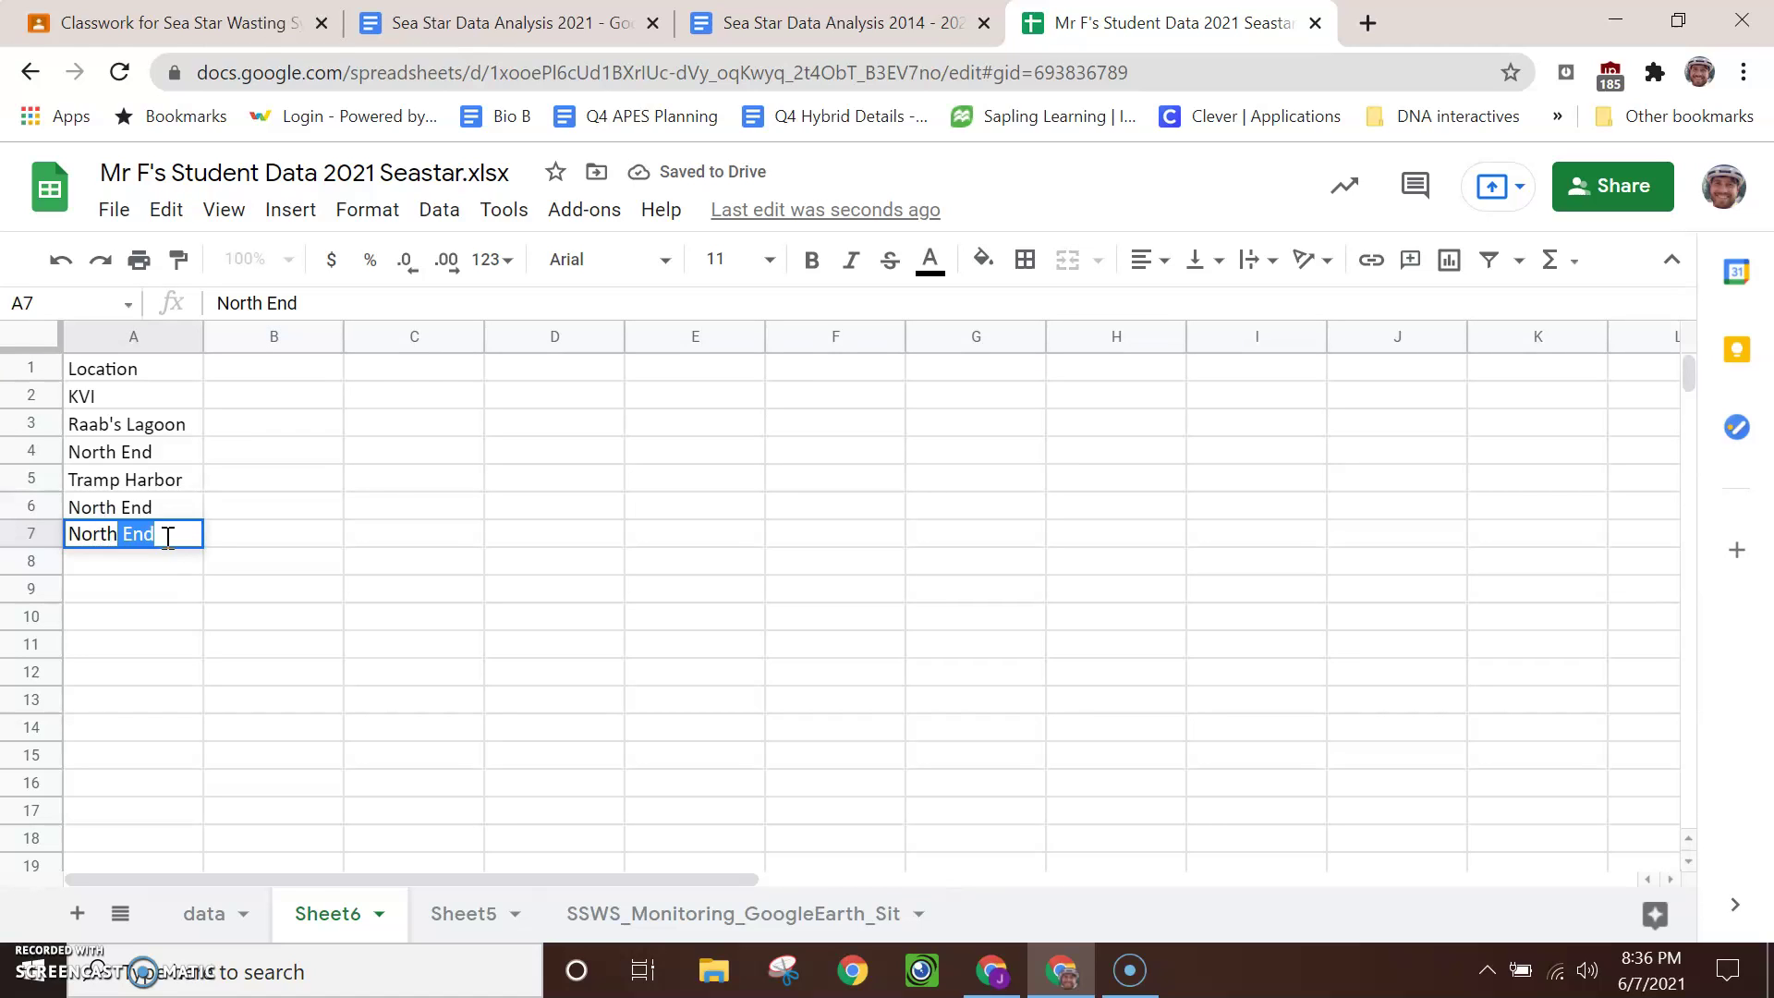
key("Return")
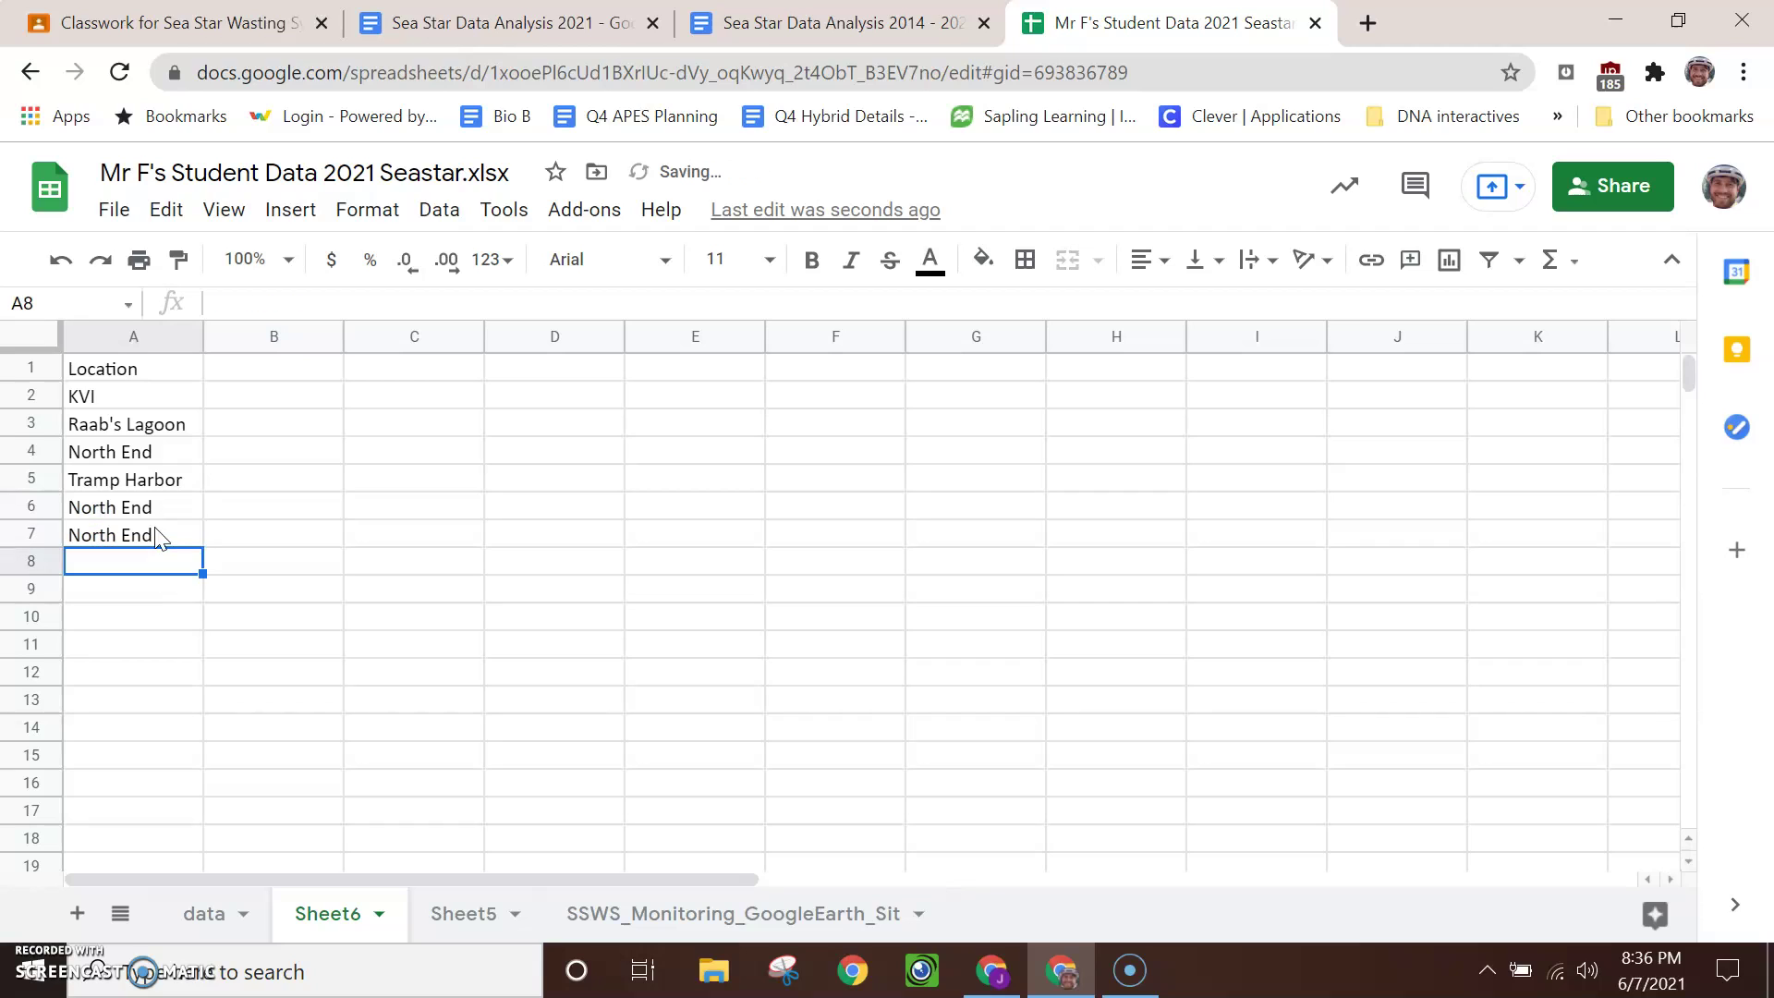
left_click(167, 541)
key("Delete")
left_click(152, 504)
key("Delete")
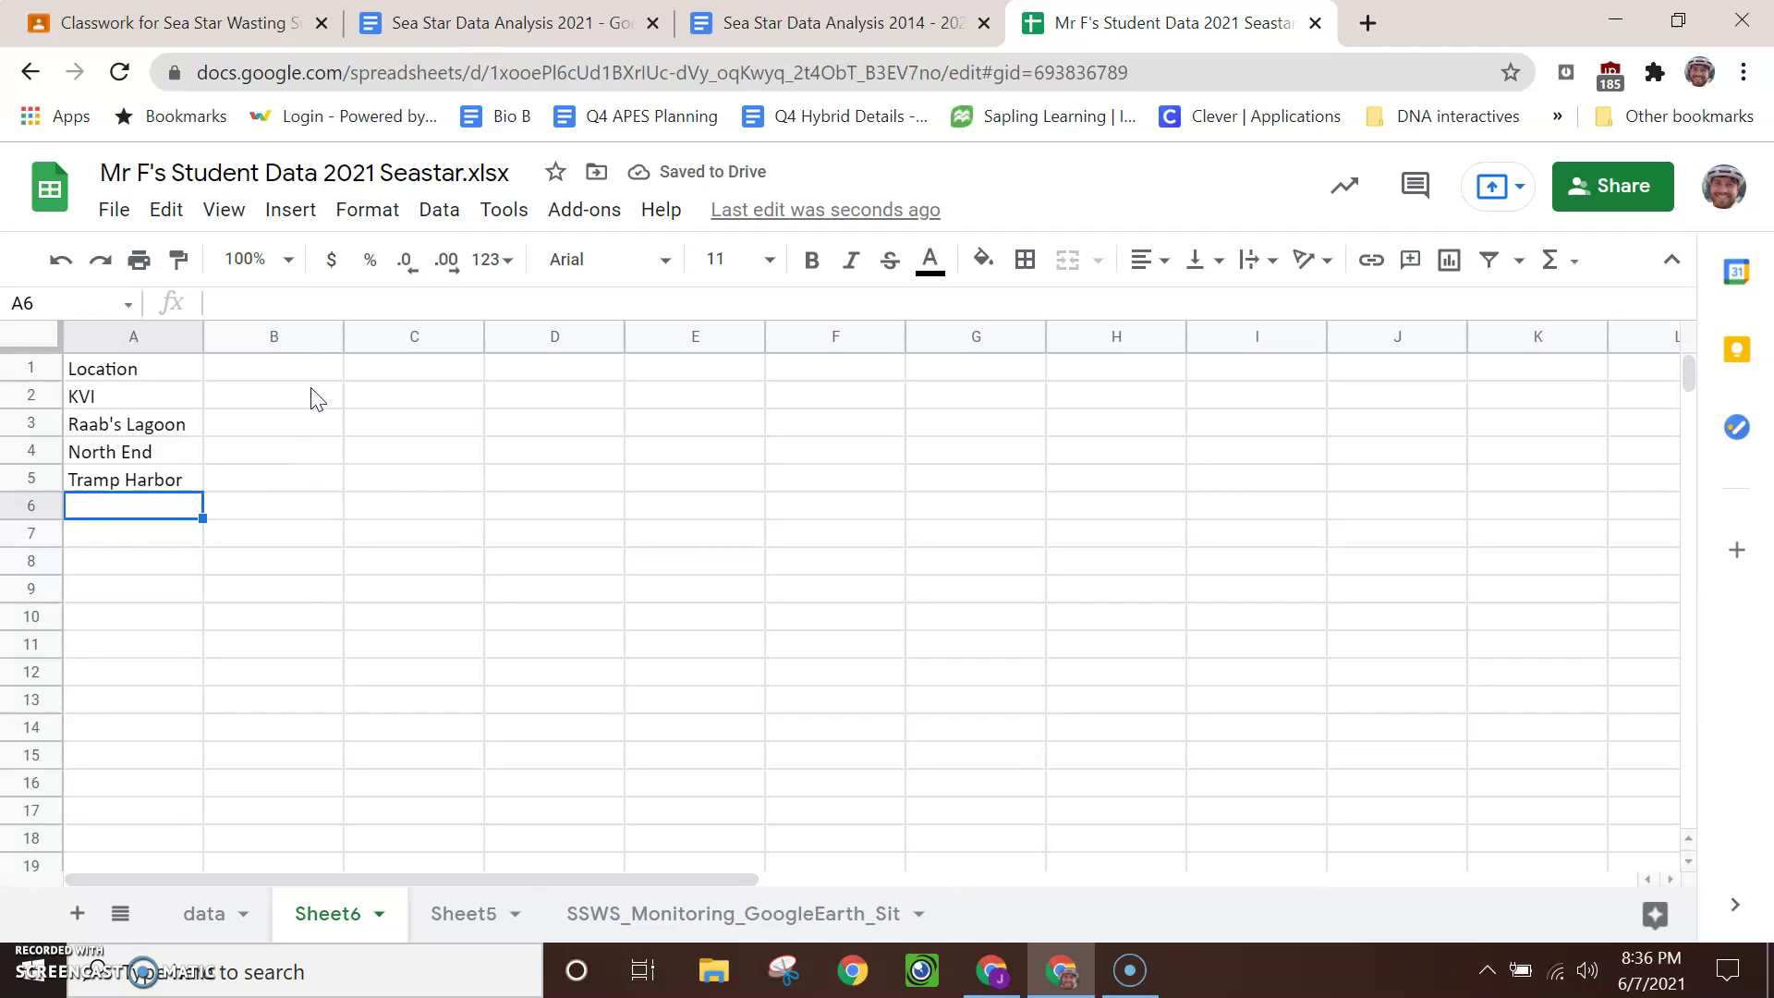
left_click(260, 380)
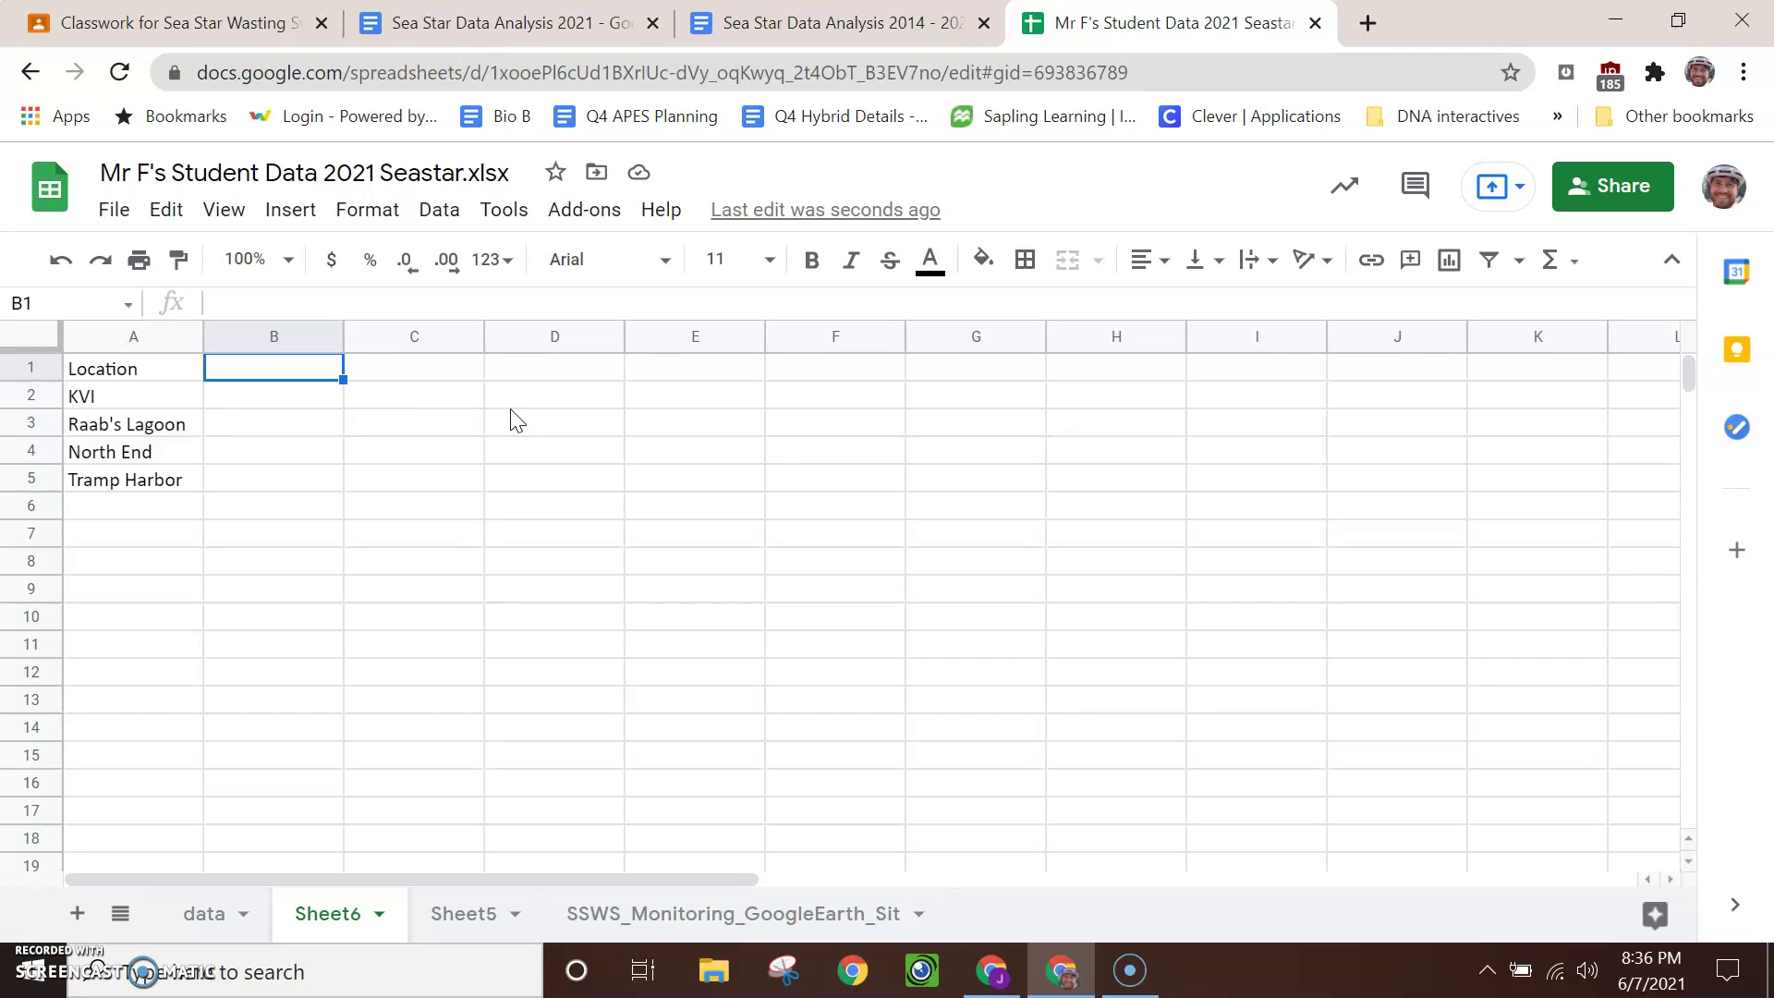
type("Total")
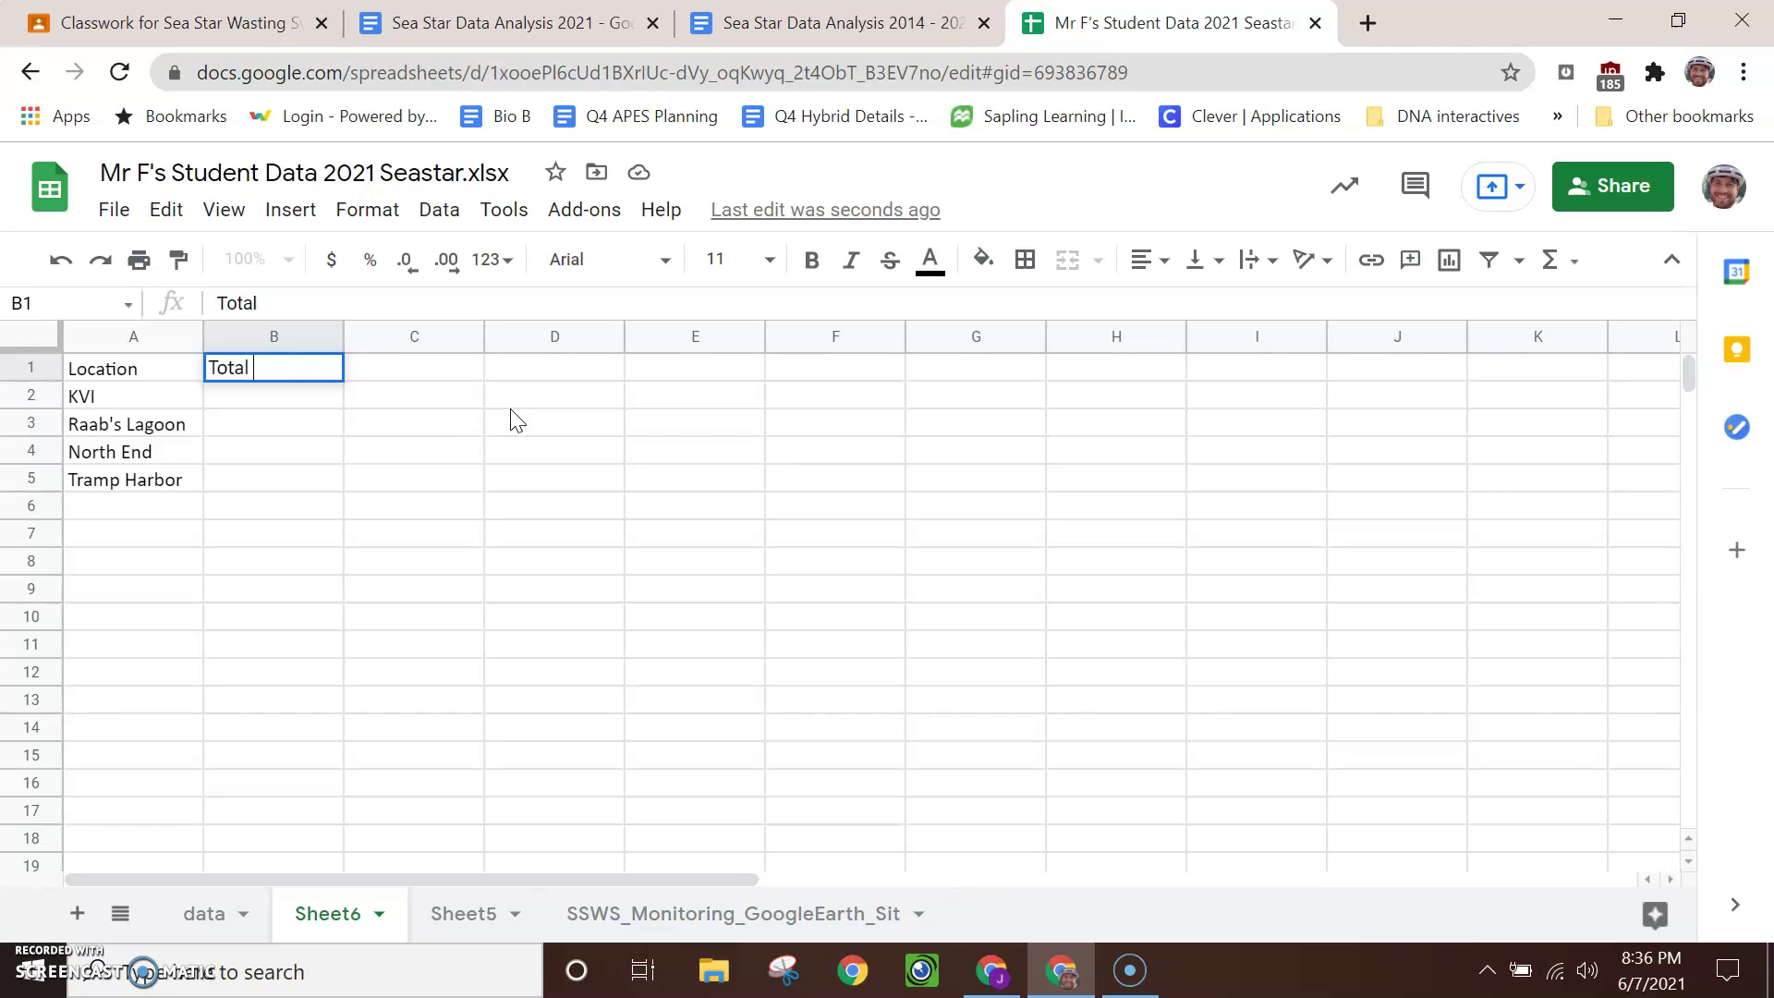
type(" Seastars")
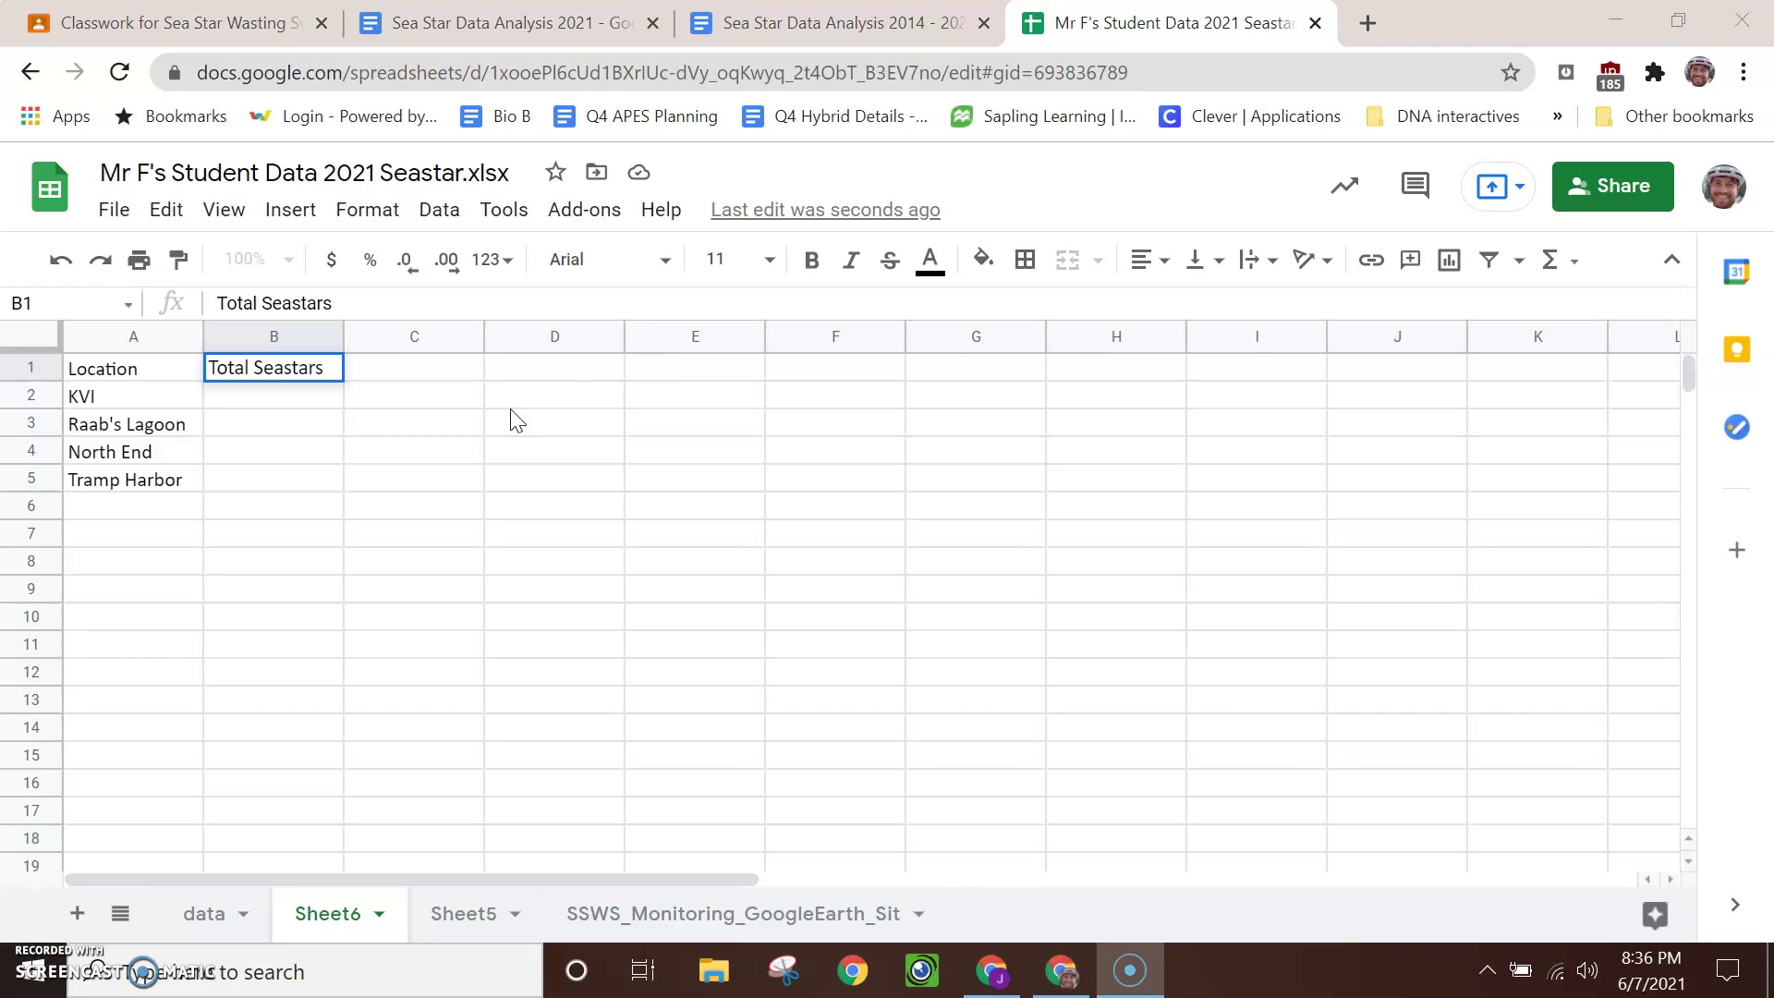
left_click(190, 911)
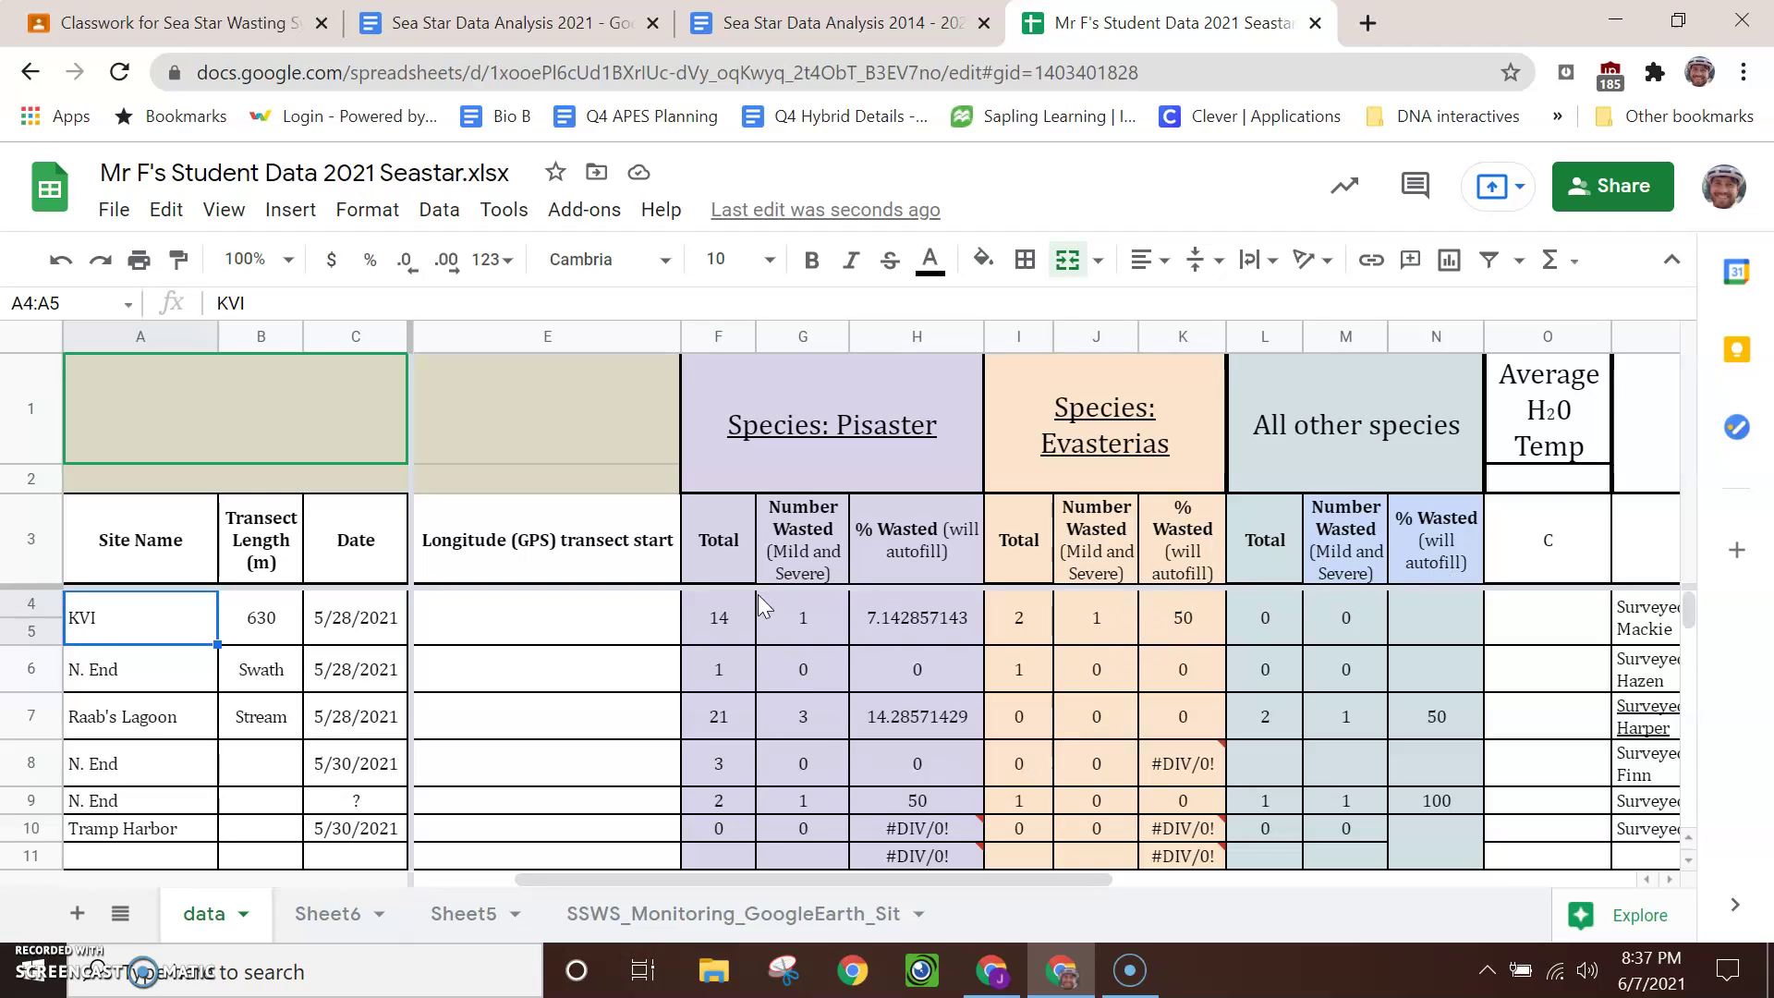
left_click(326, 914)
left_click(201, 916)
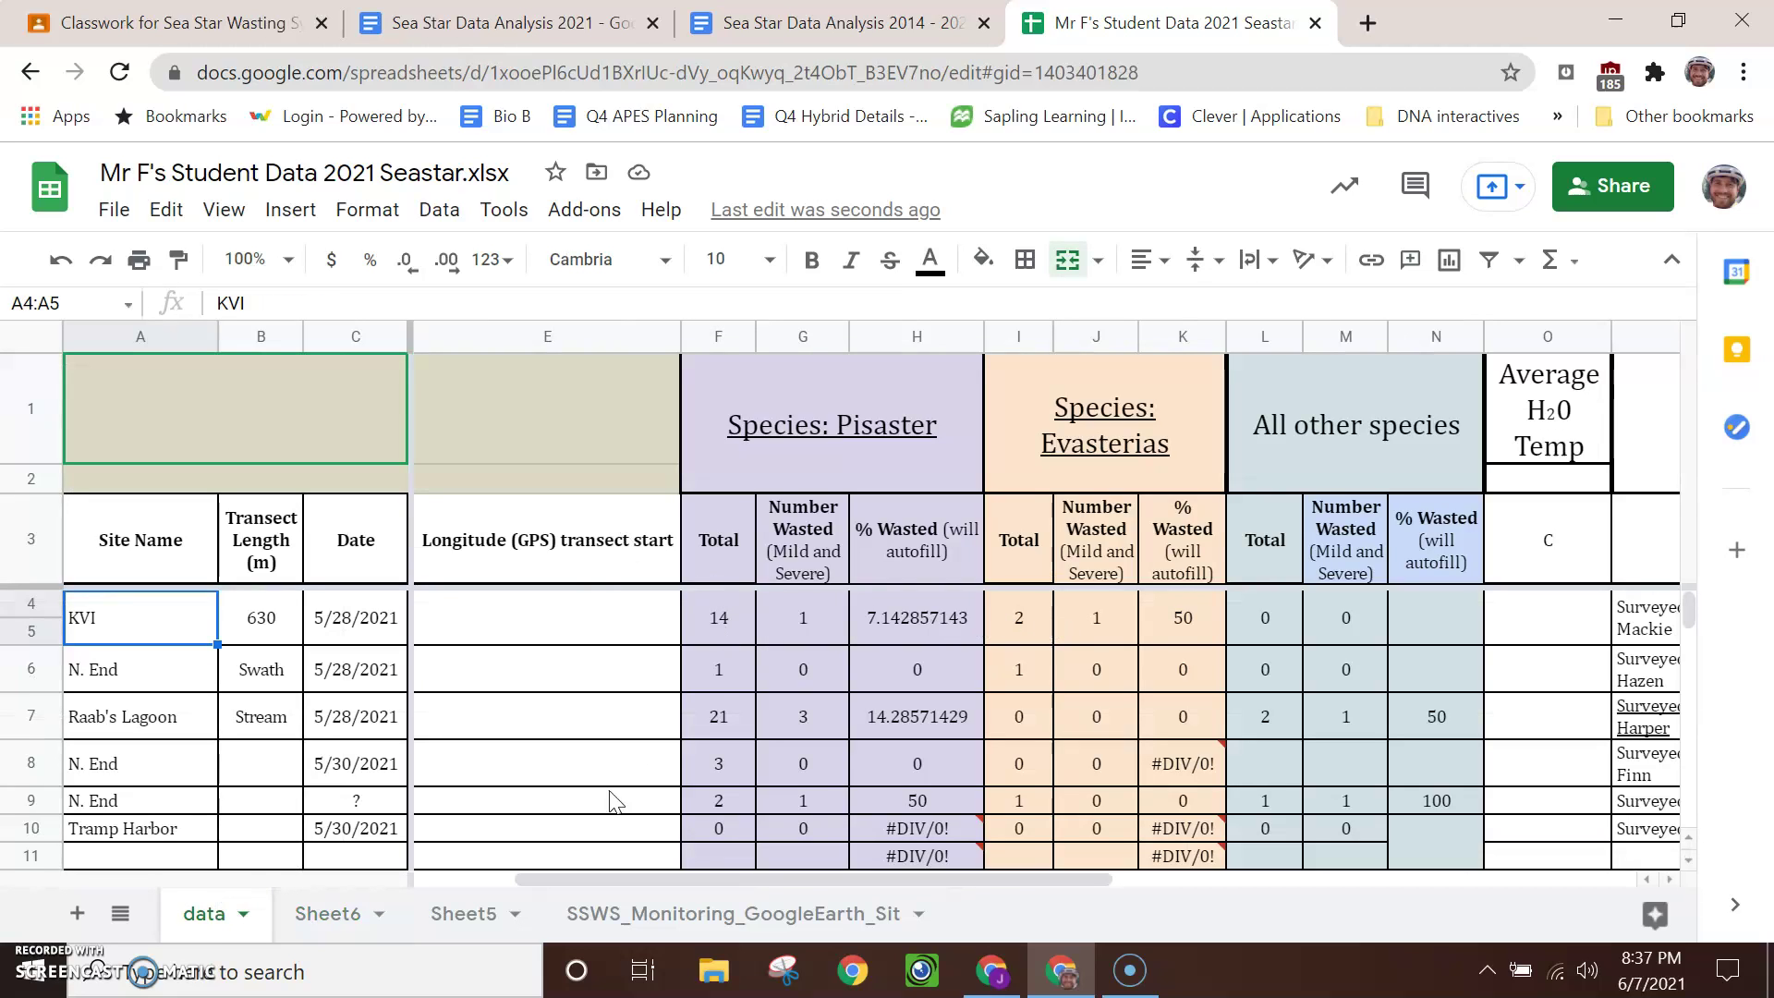
left_click(315, 915)
Step: Enter 16 as KVI's Total Seastars count in B2
left_click(251, 400)
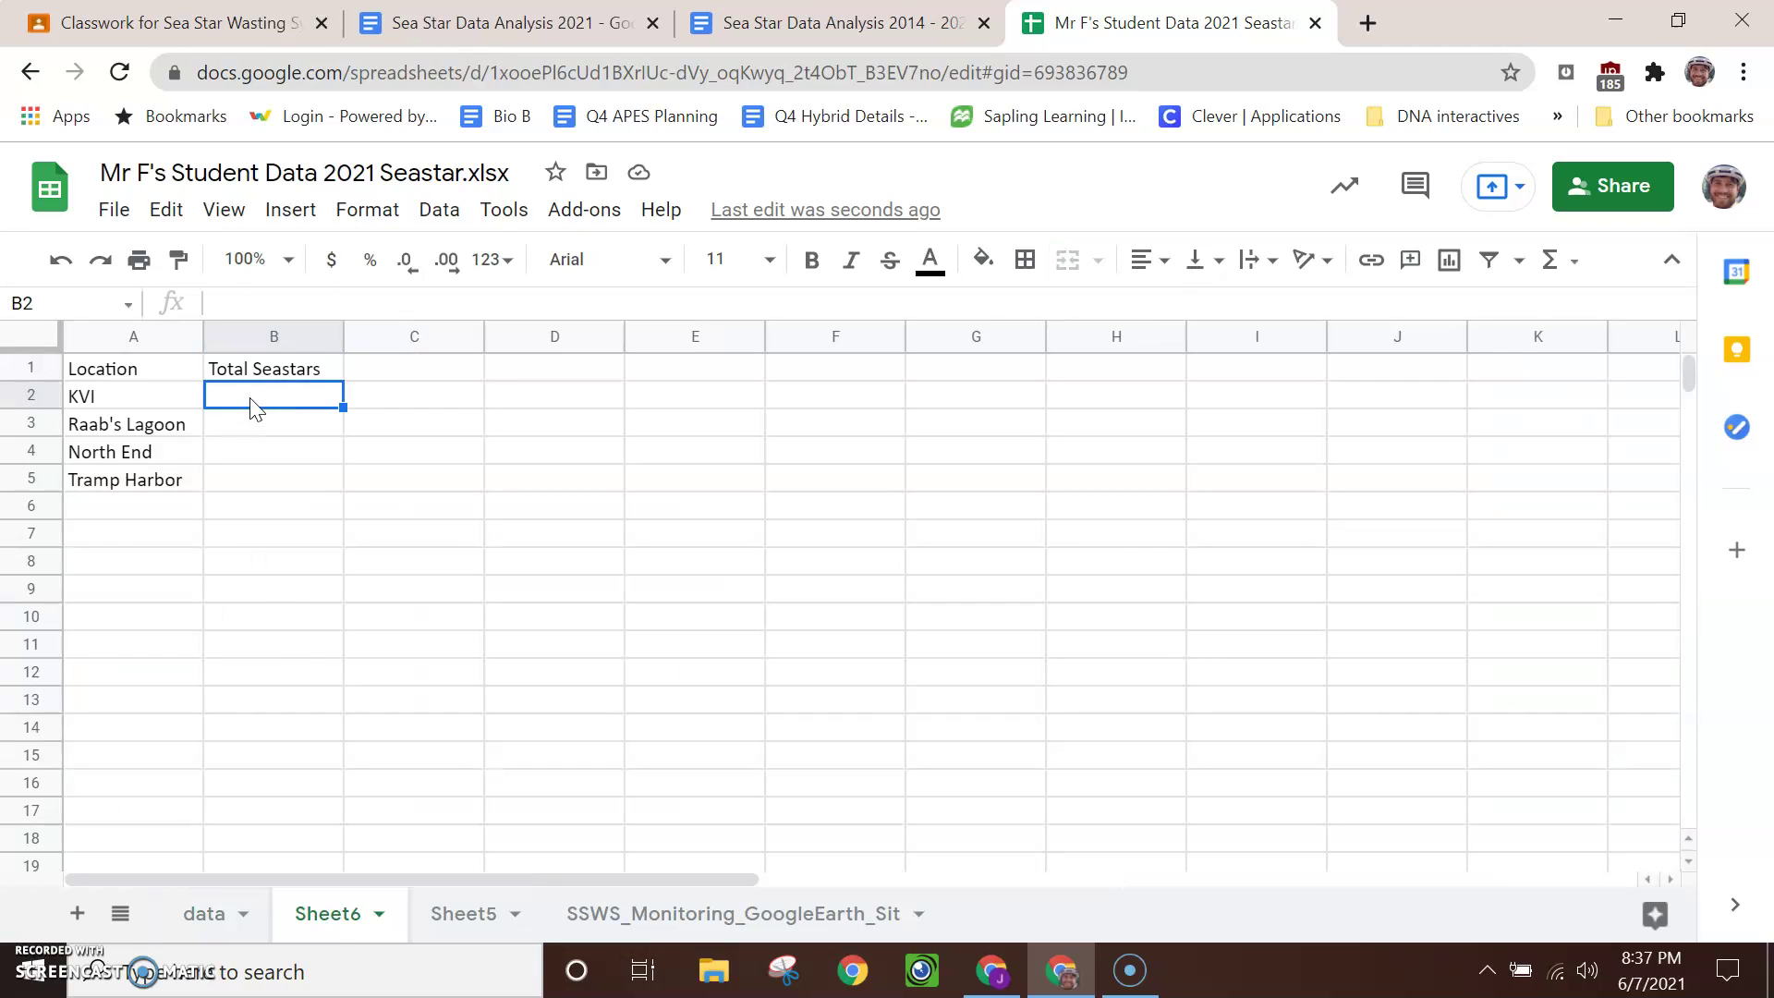
type("16")
key("Return")
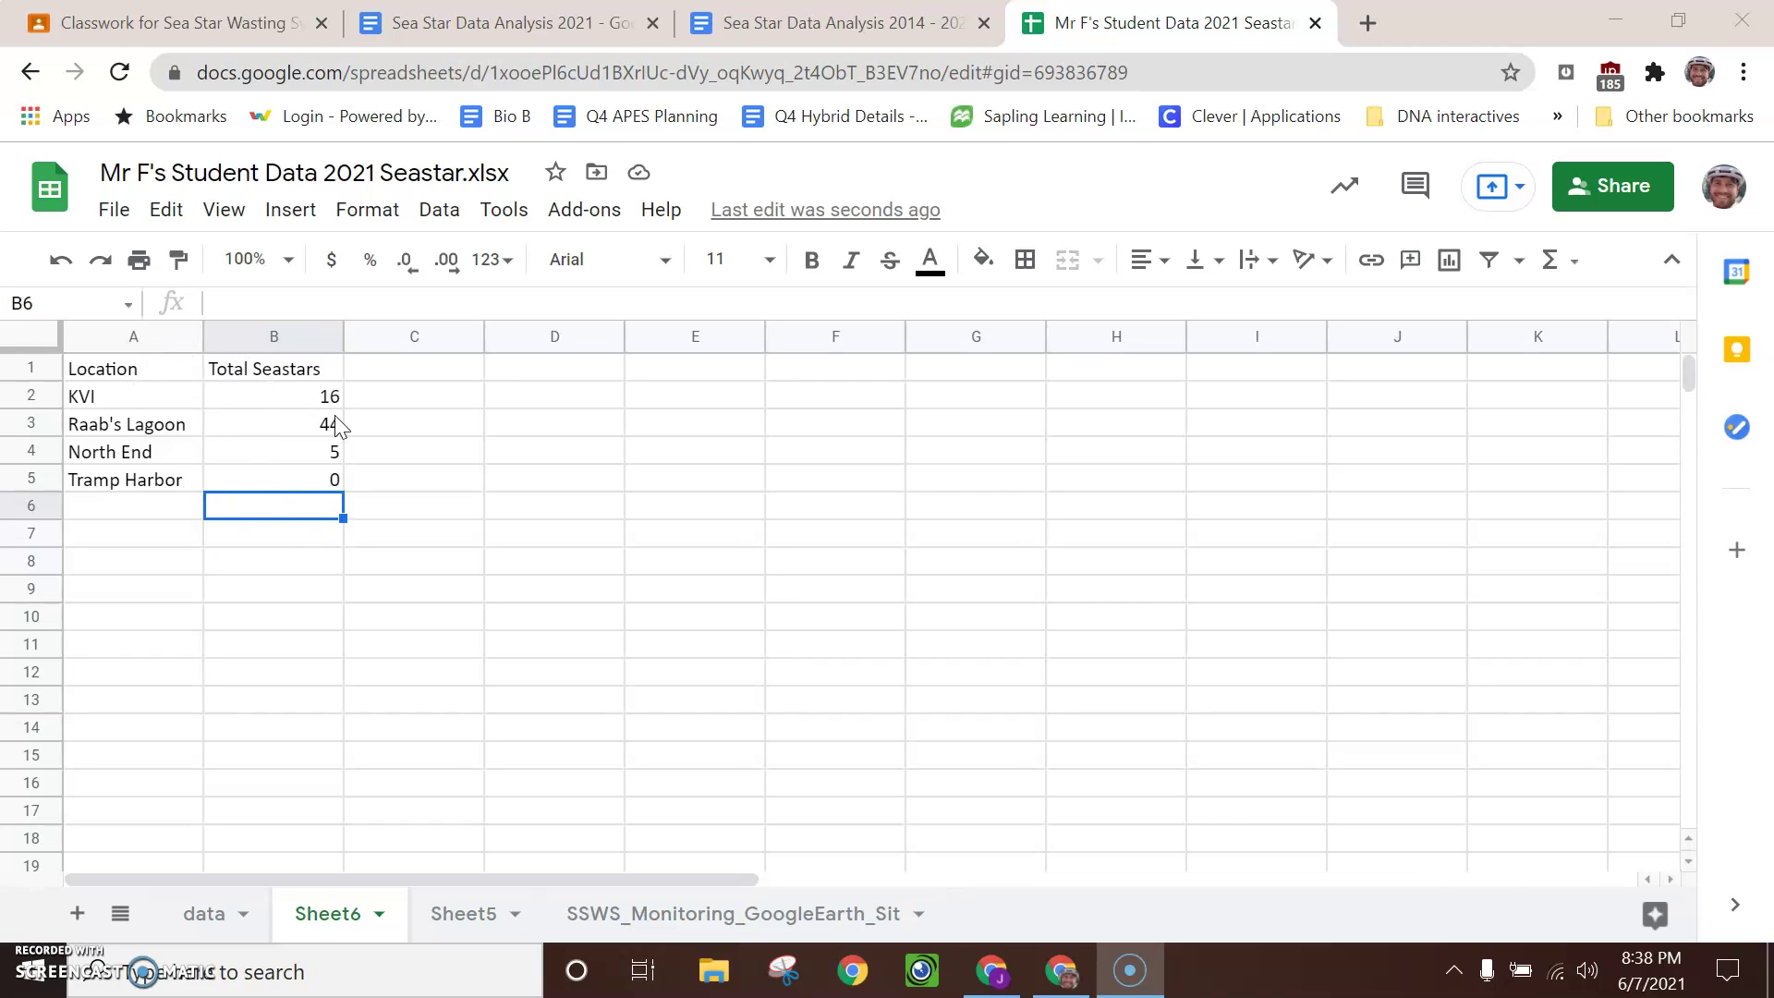
Step: Select the whole table A1:B5 ready for charting
left_click(187, 368)
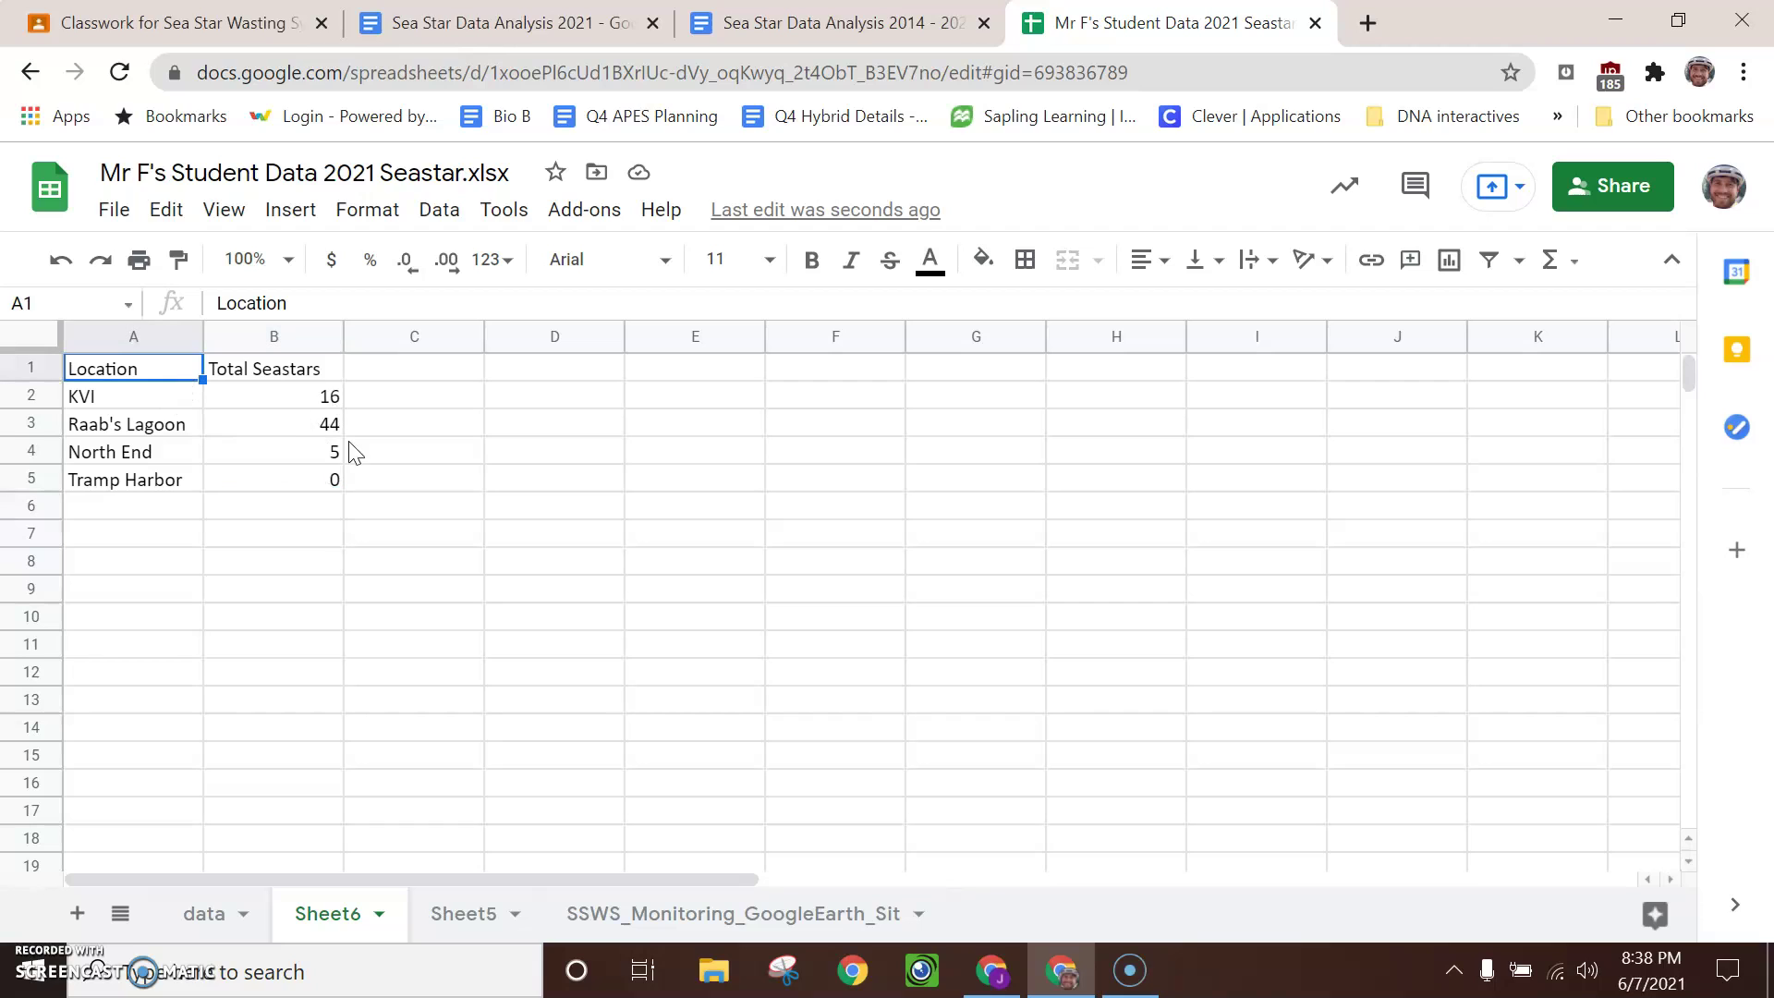
left_click(339, 487, "shift")
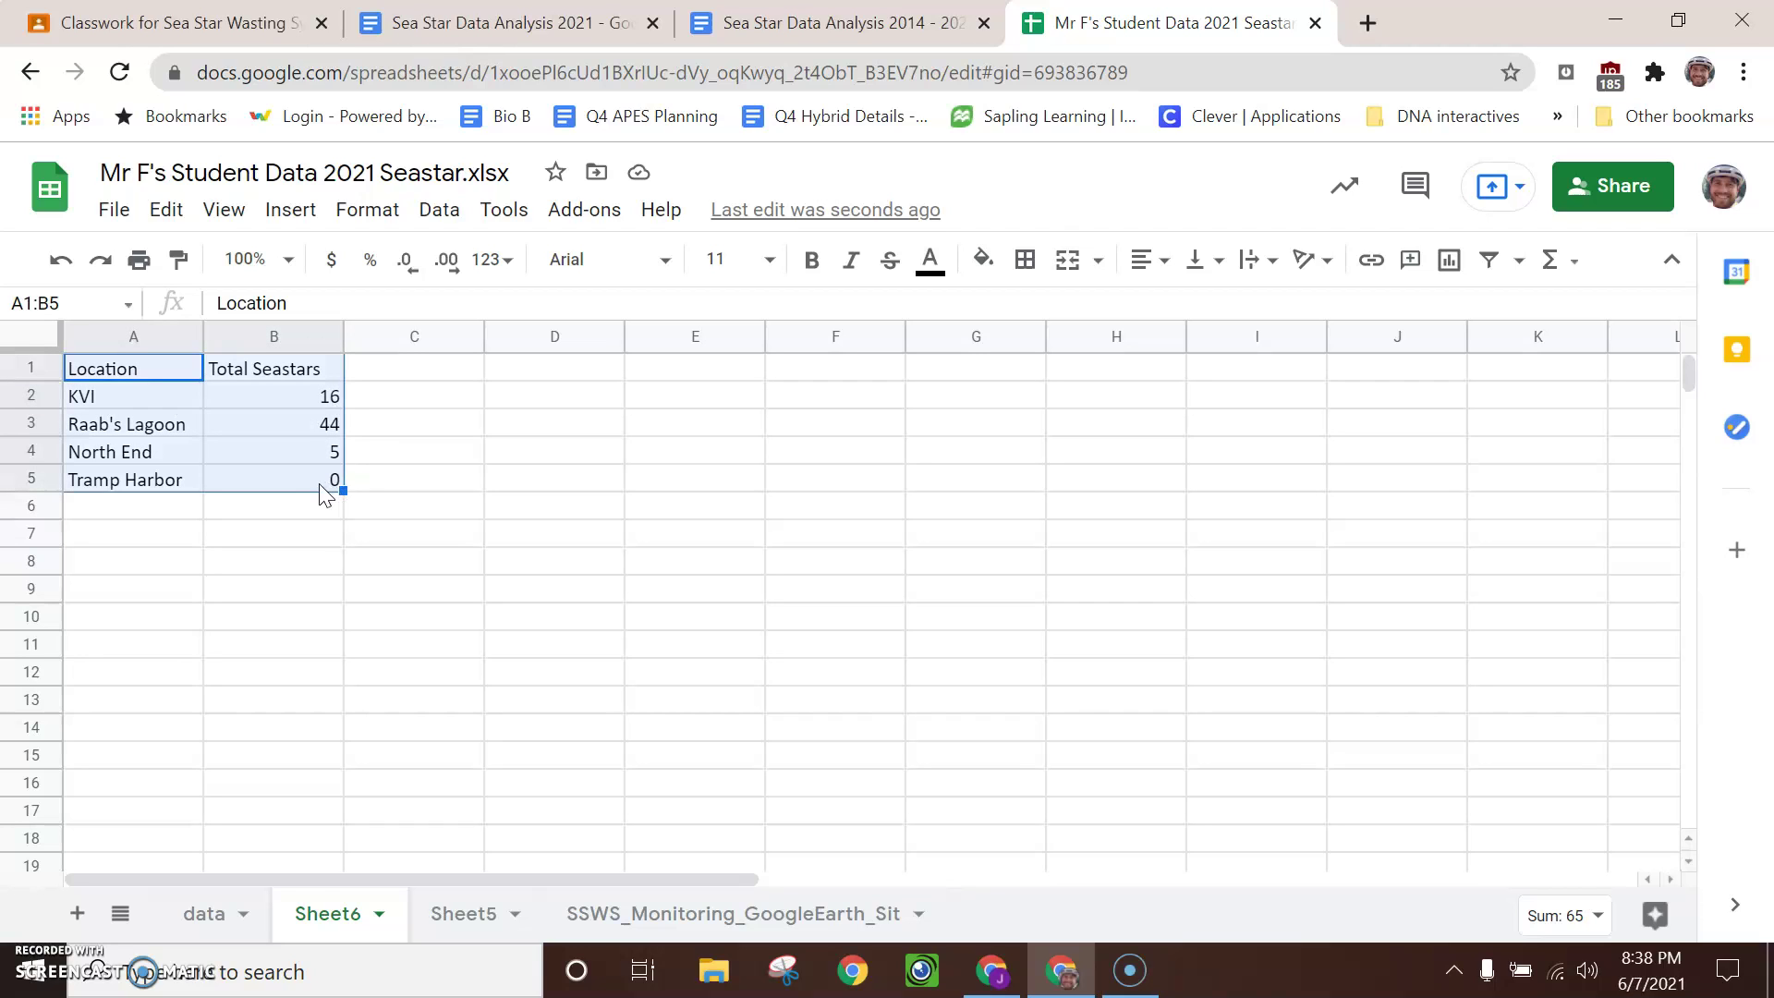
left_click(459, 454)
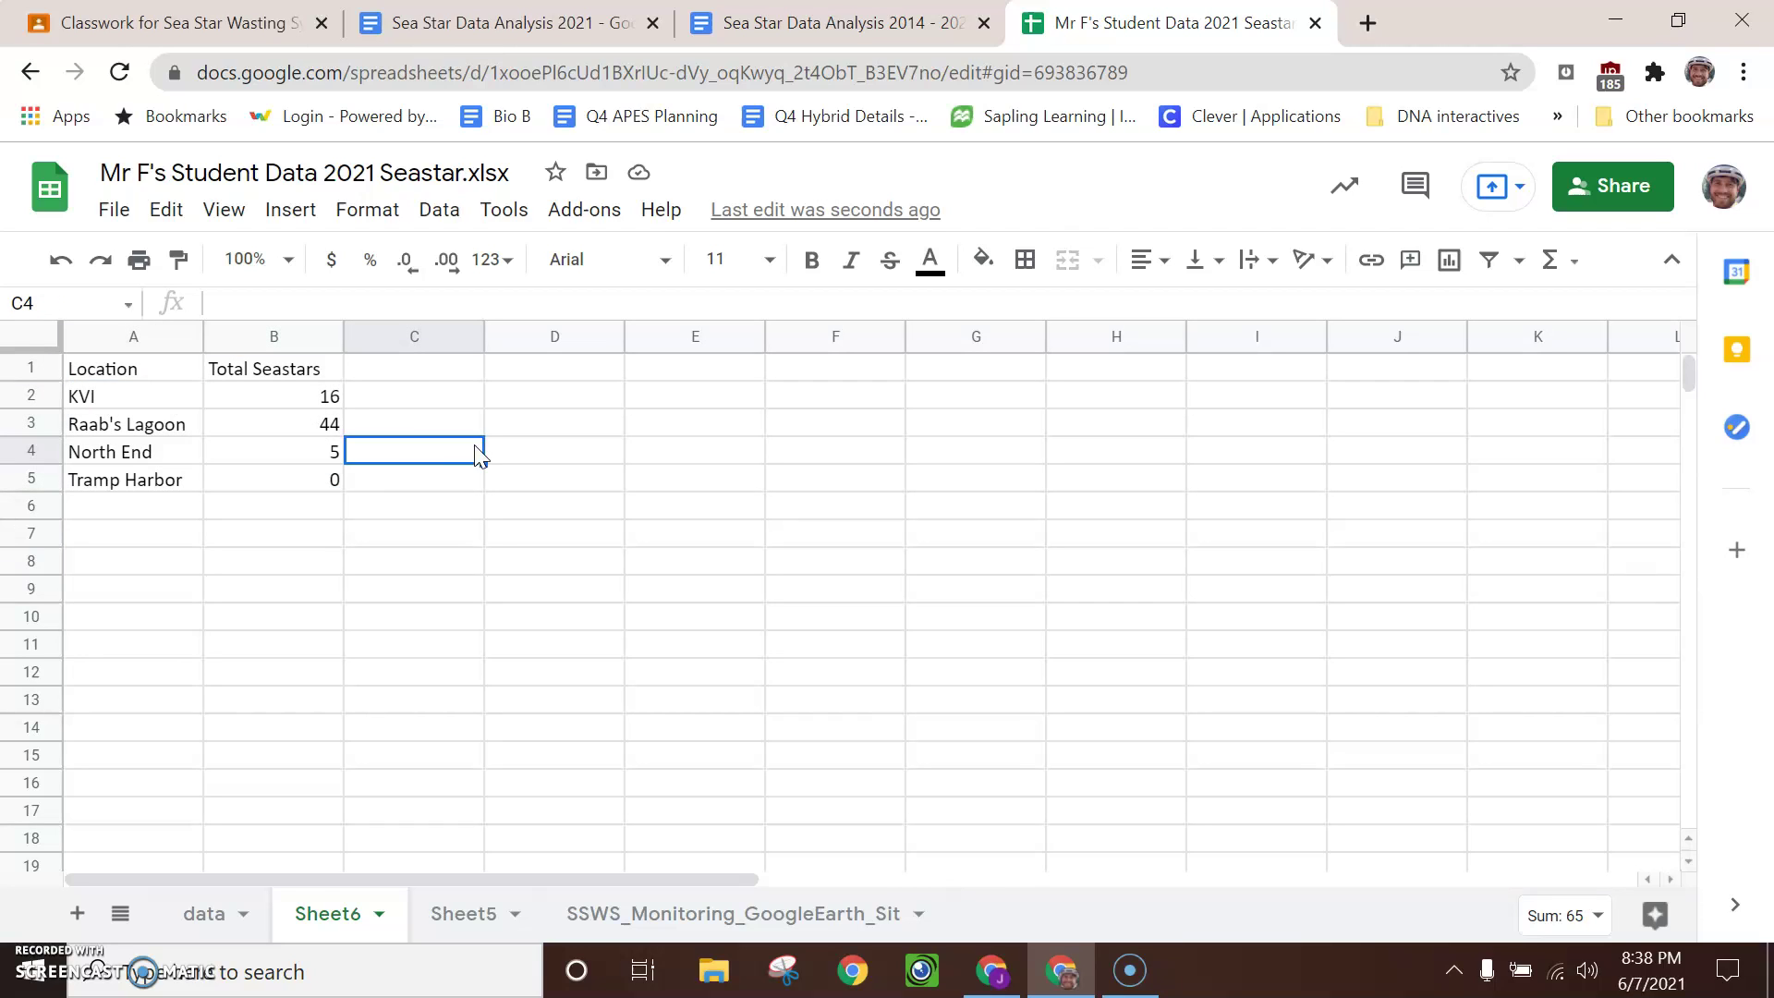
left_click(128, 371)
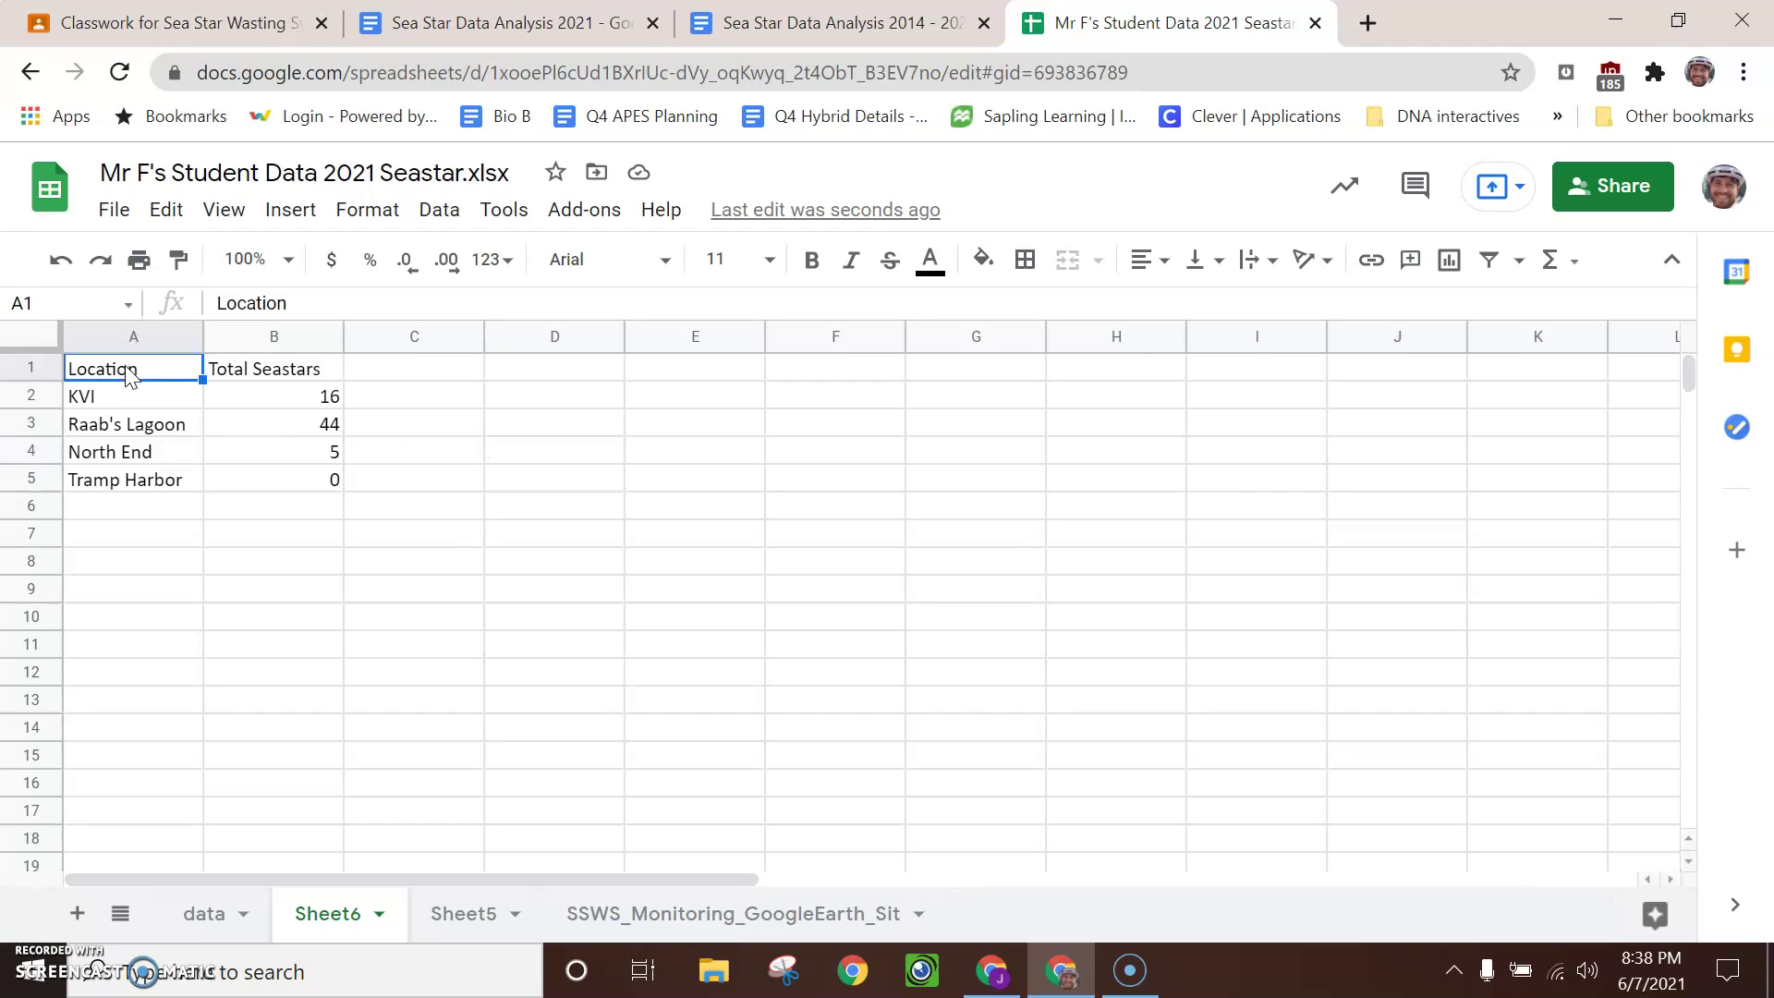
left_click(328, 484, "shift")
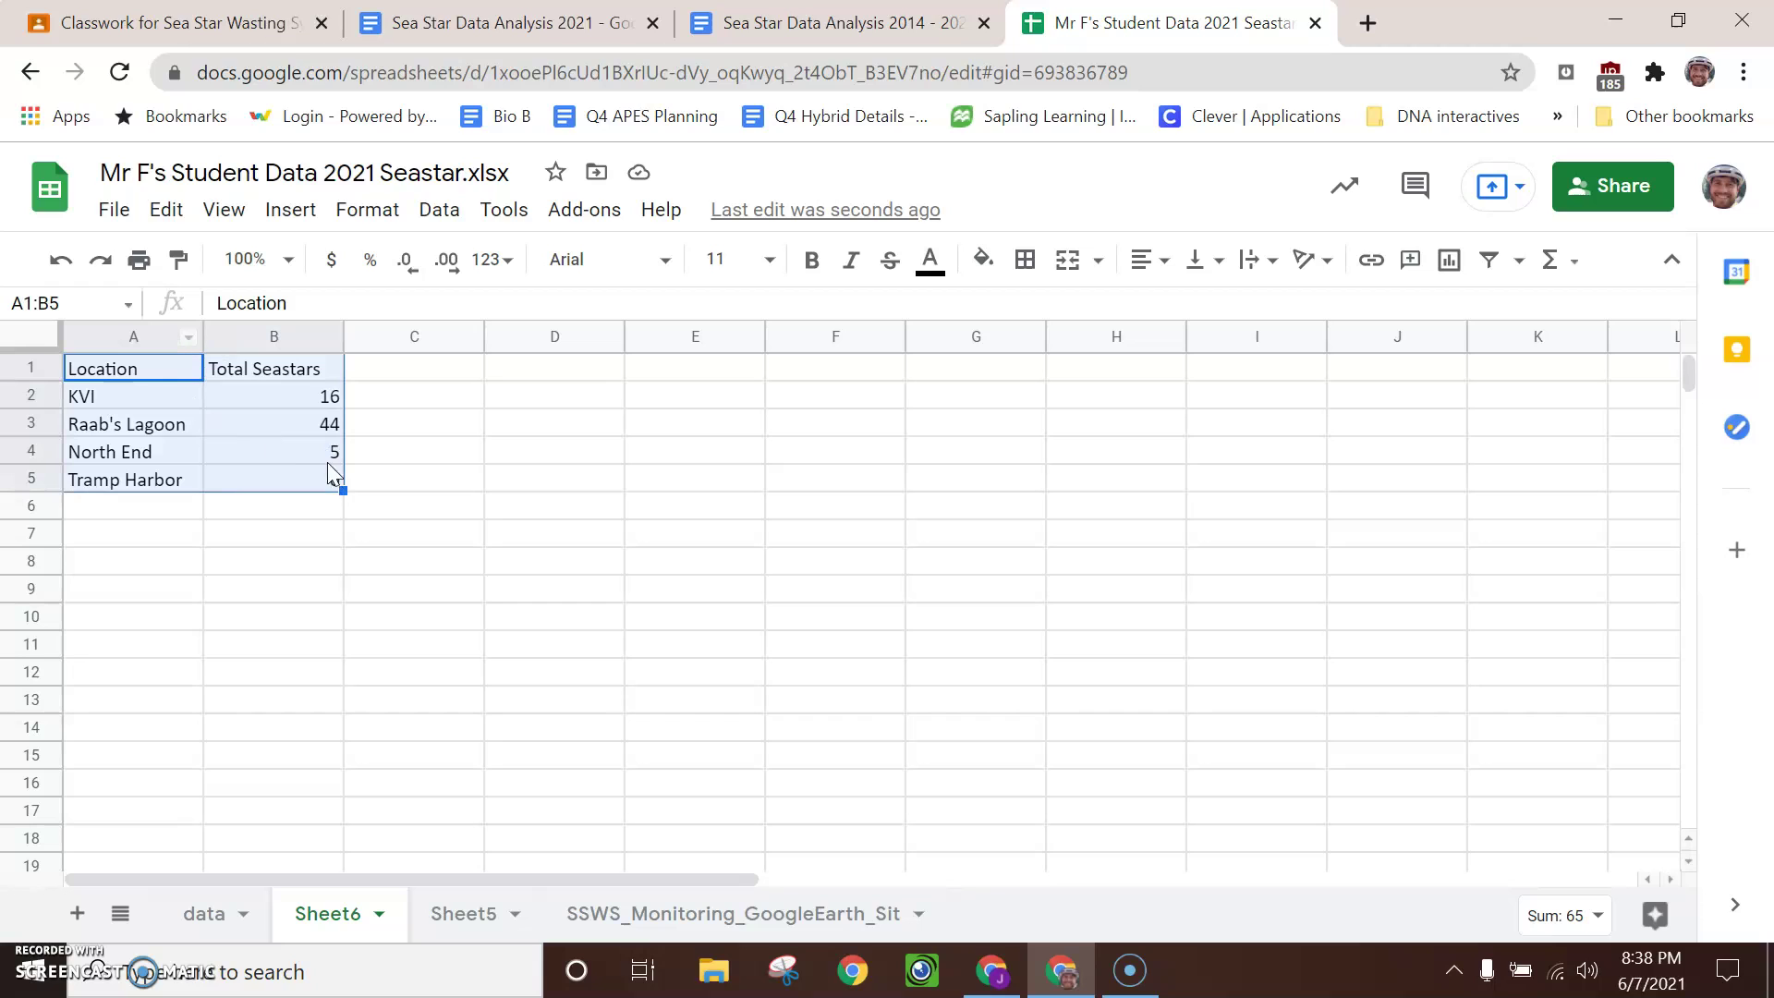
left_click(300, 526)
left_click(96, 401)
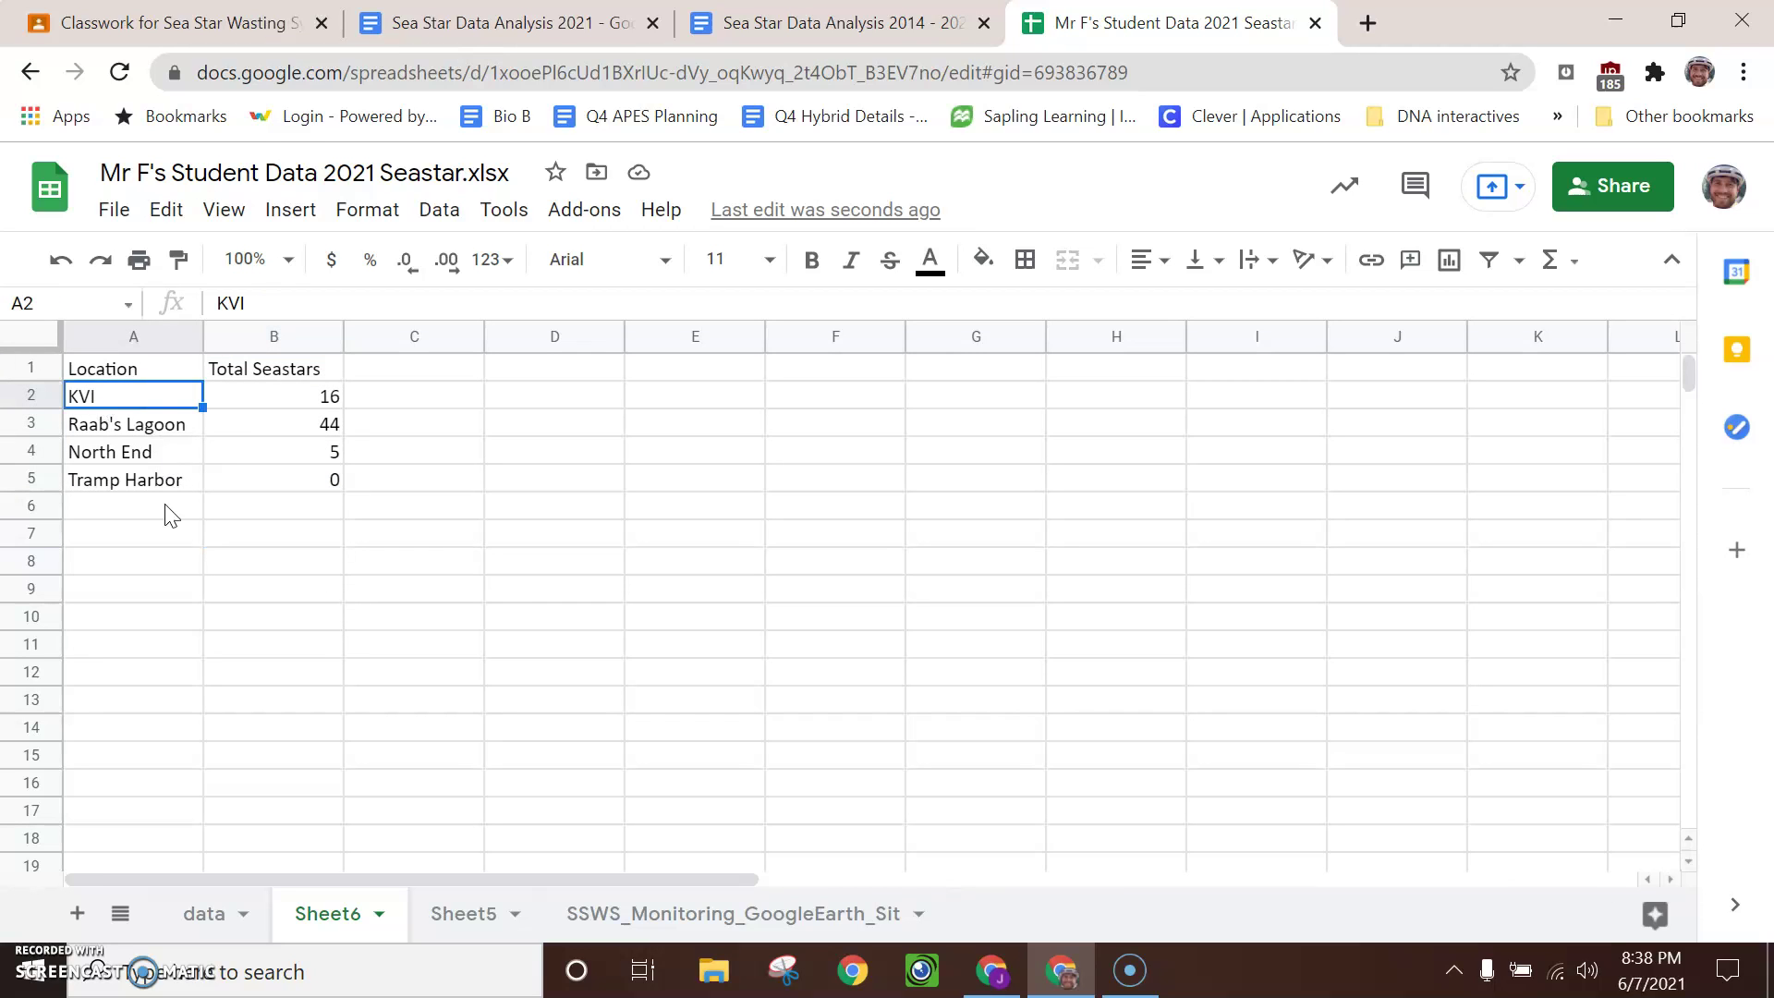
left_click(164, 457, "ctrl")
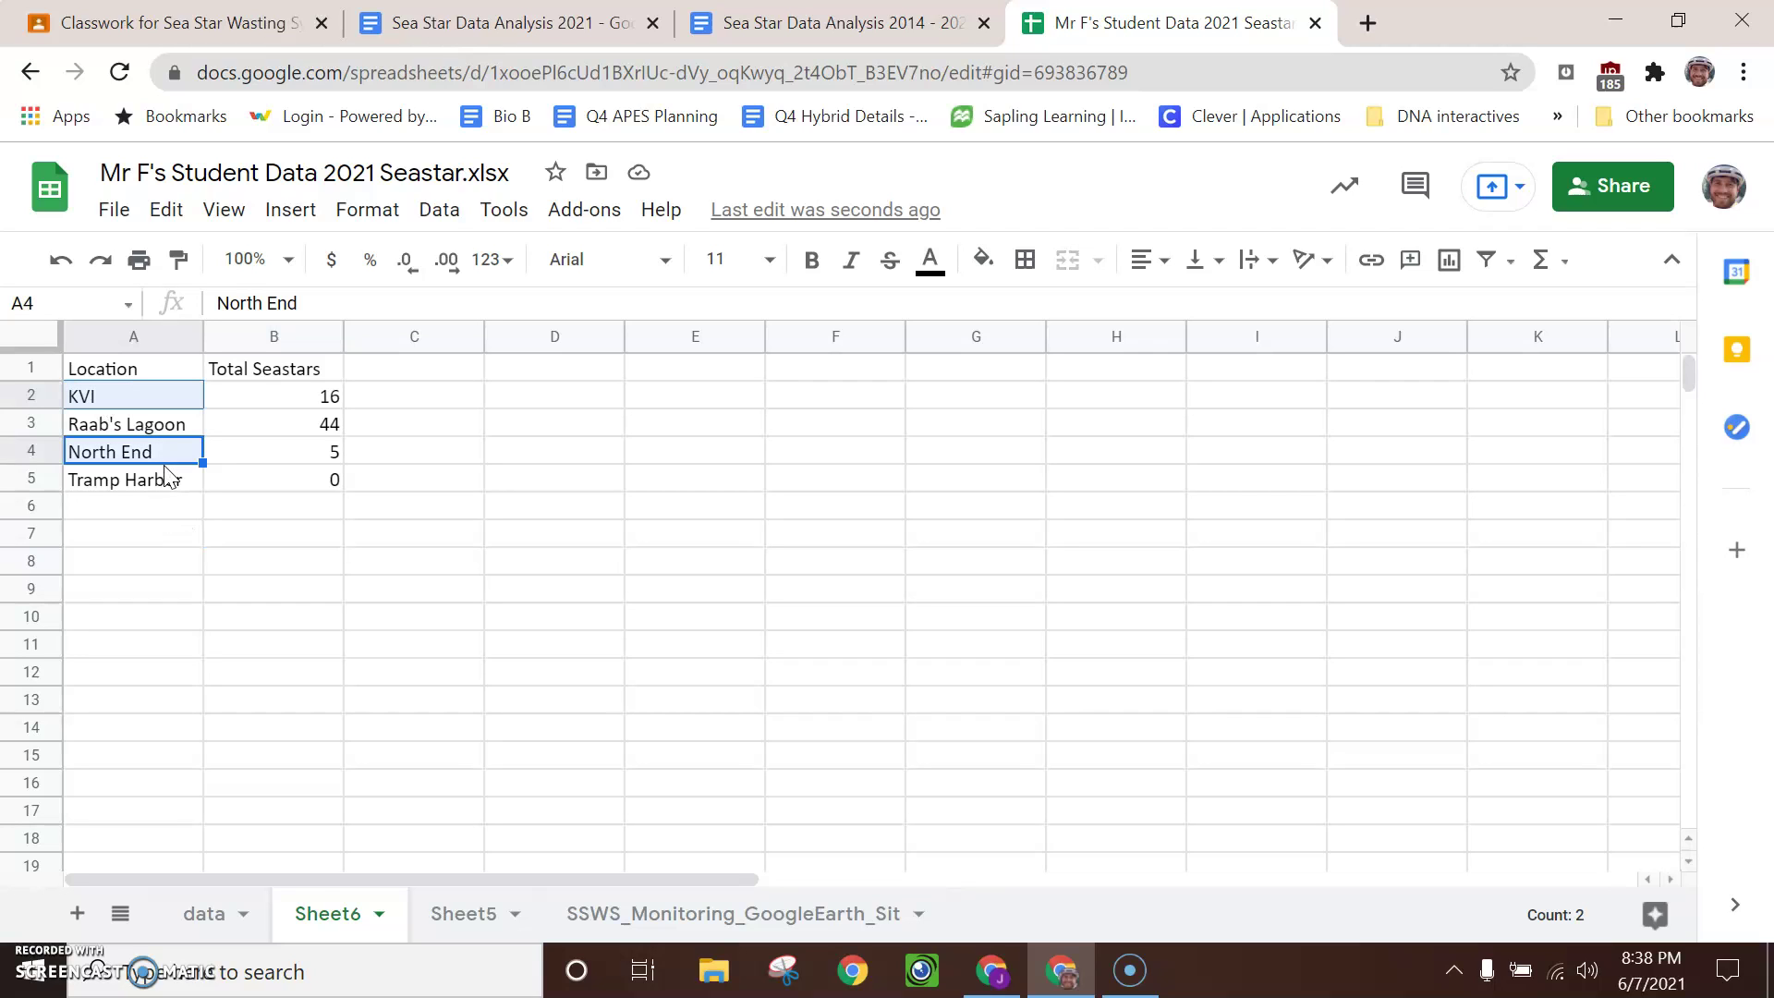
left_click(328, 491, "ctrl")
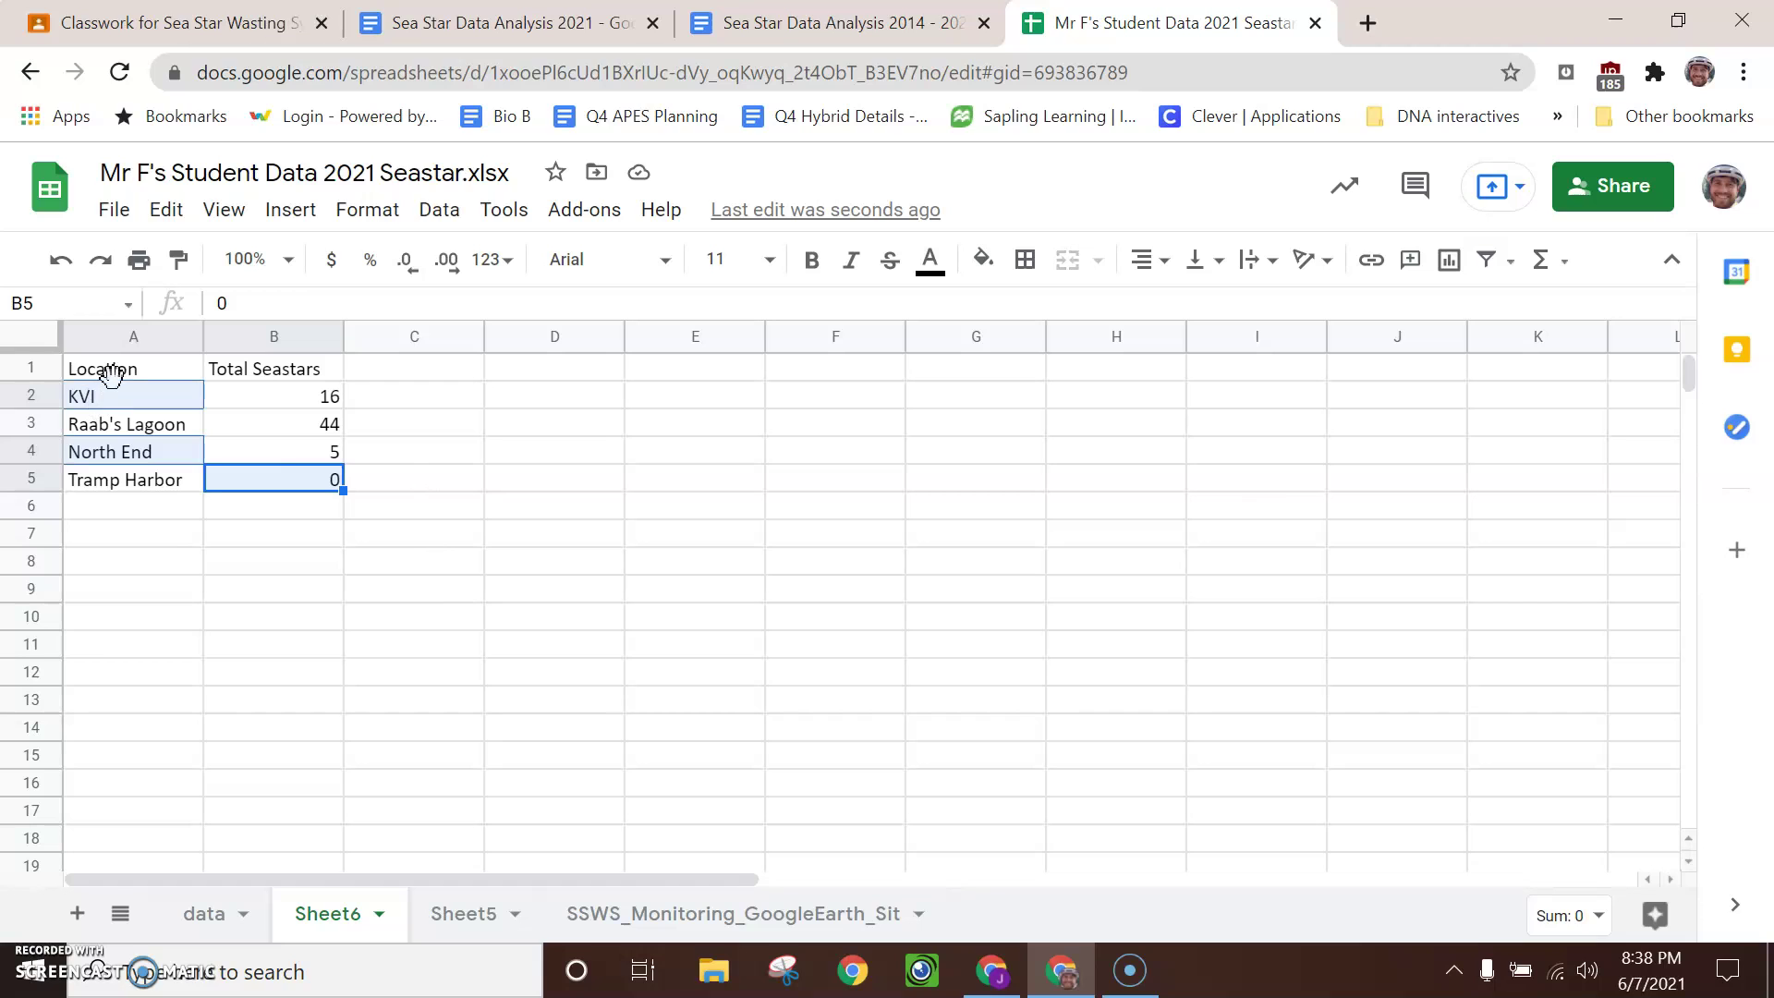
left_click(152, 371)
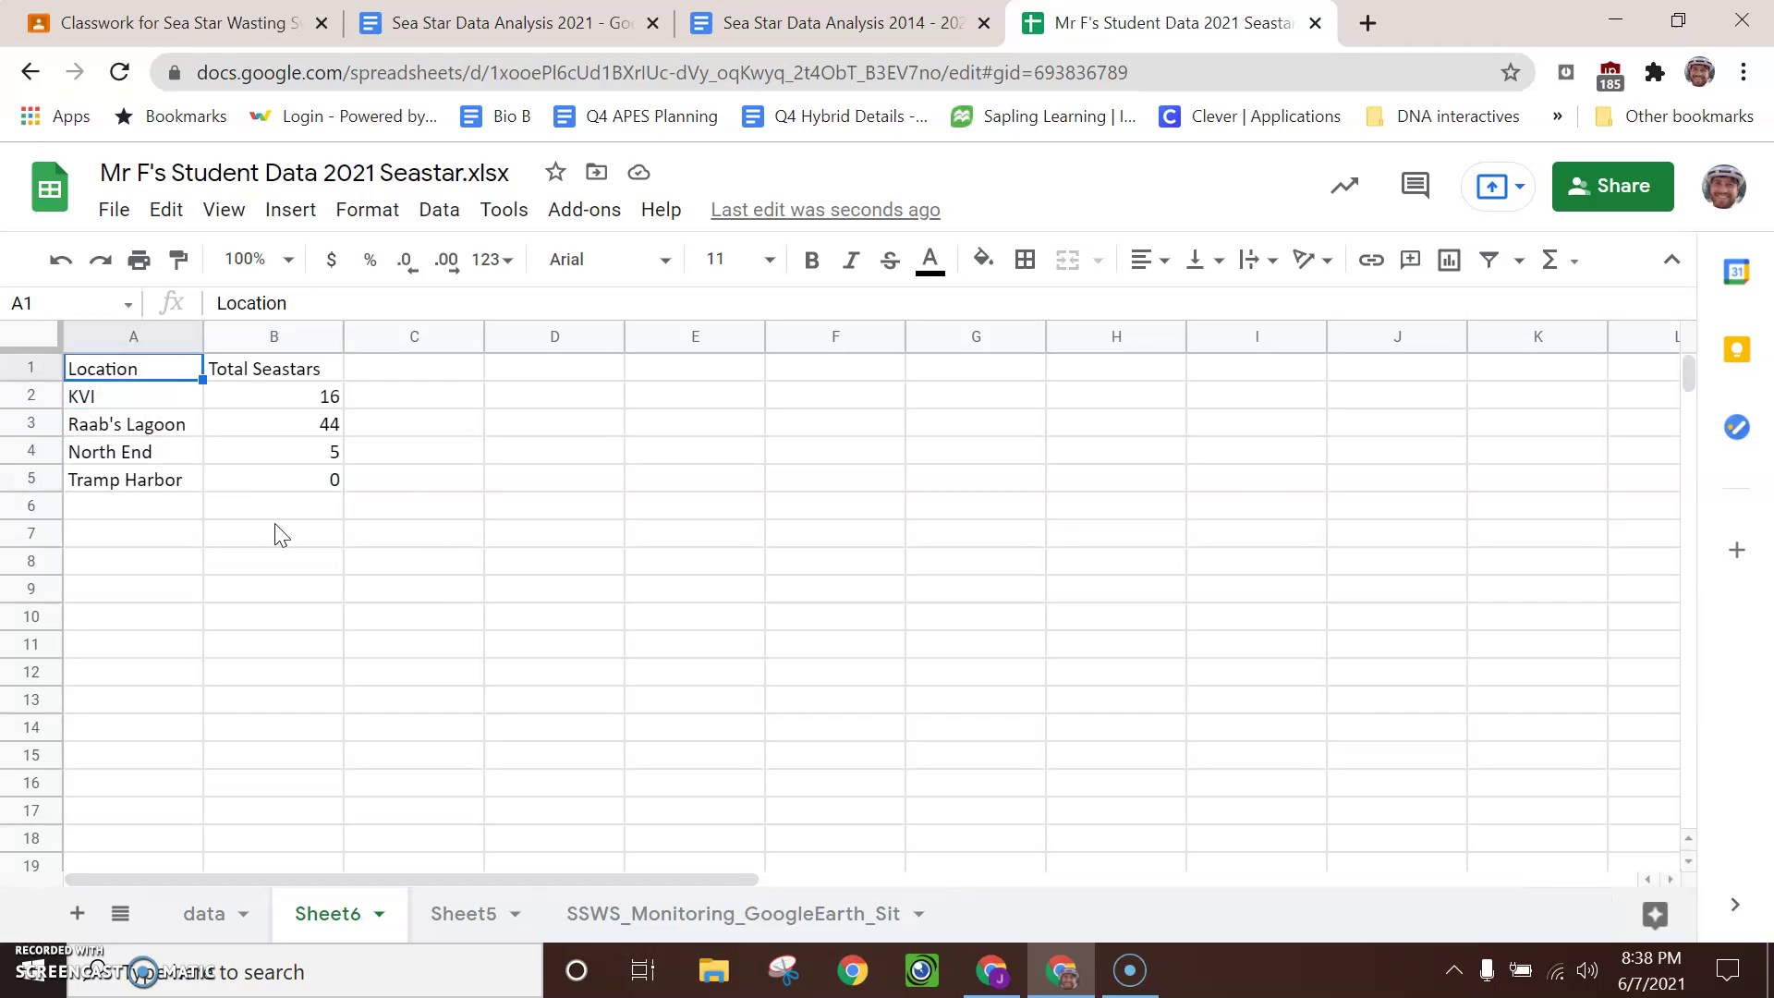
left_click(313, 490, "shift")
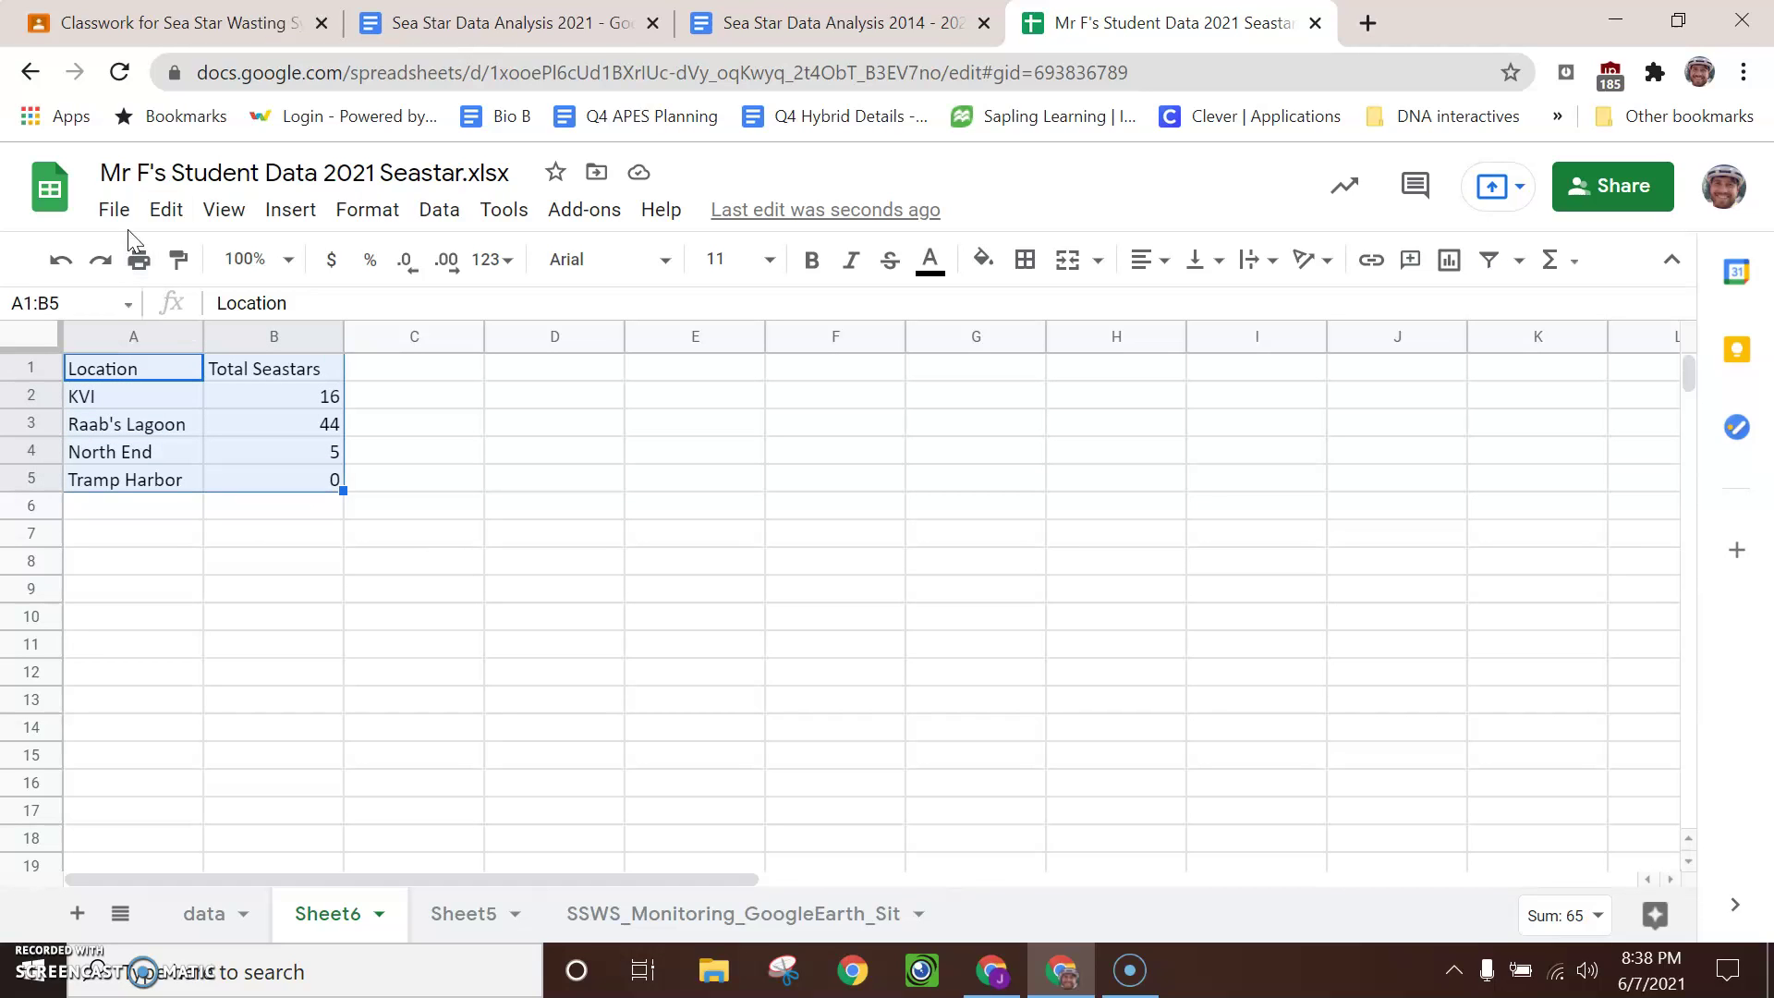
left_click(283, 218)
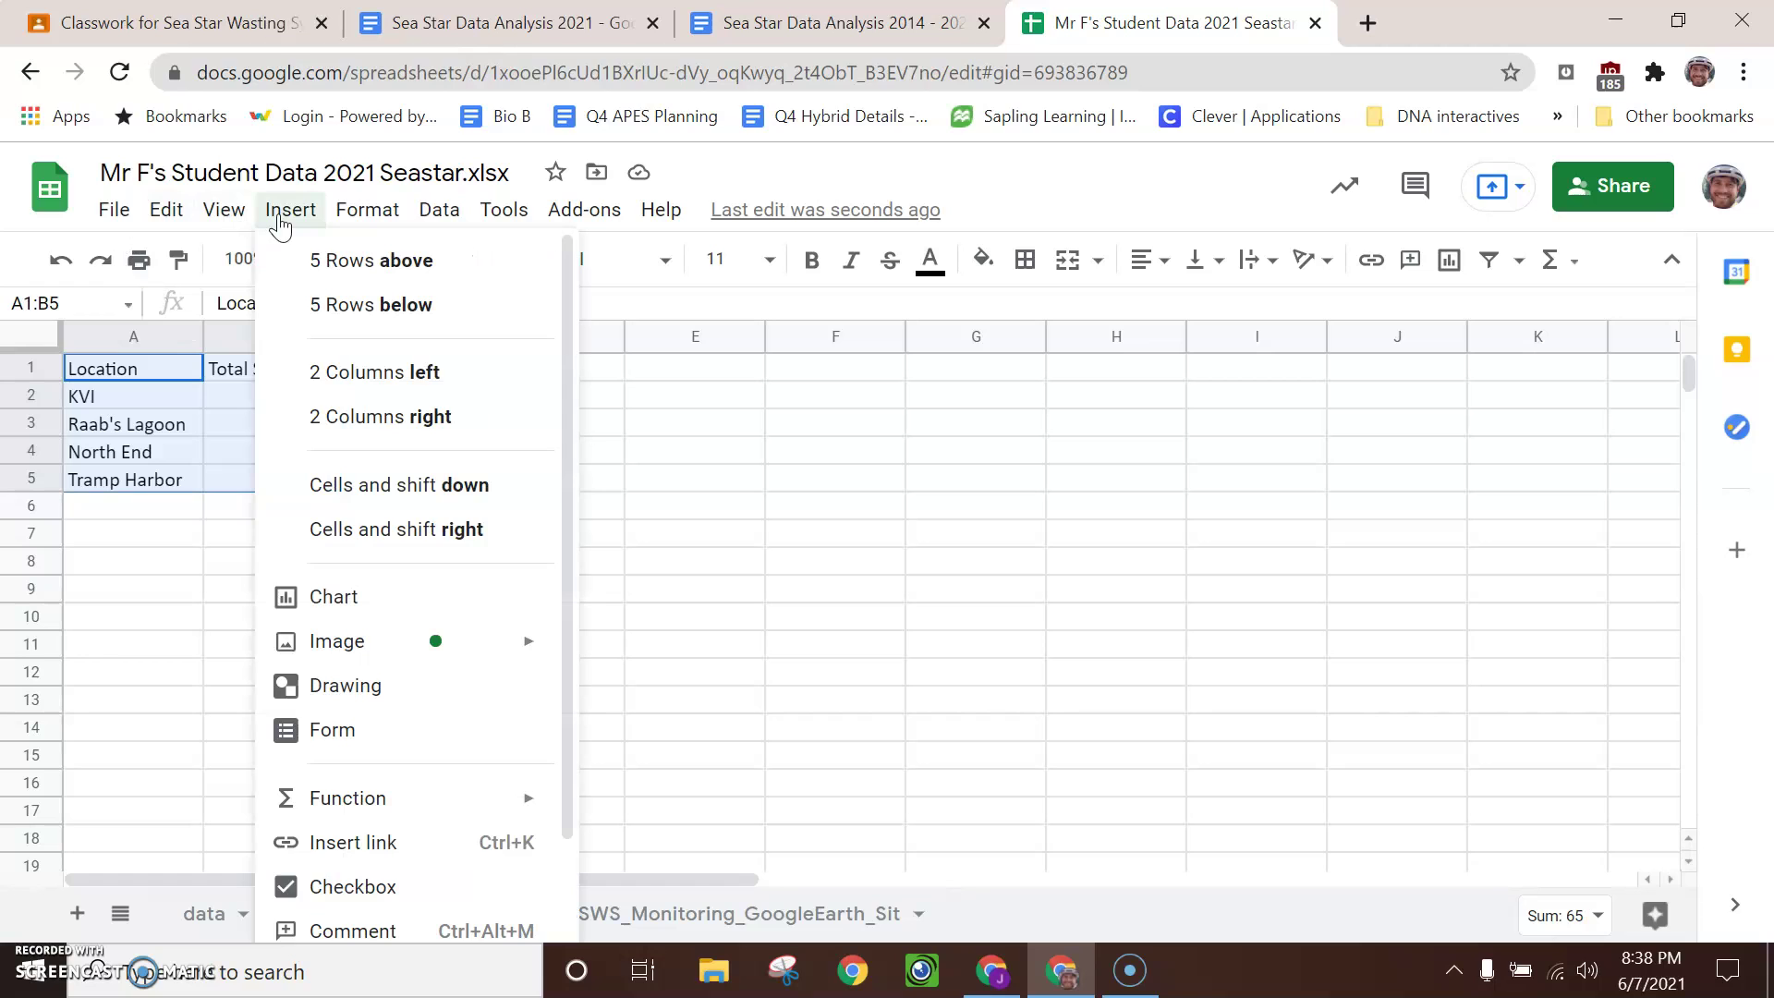
Step: Insert a chart from A1:B5, move it right of the table, and make it a column chart
left_click(342, 591)
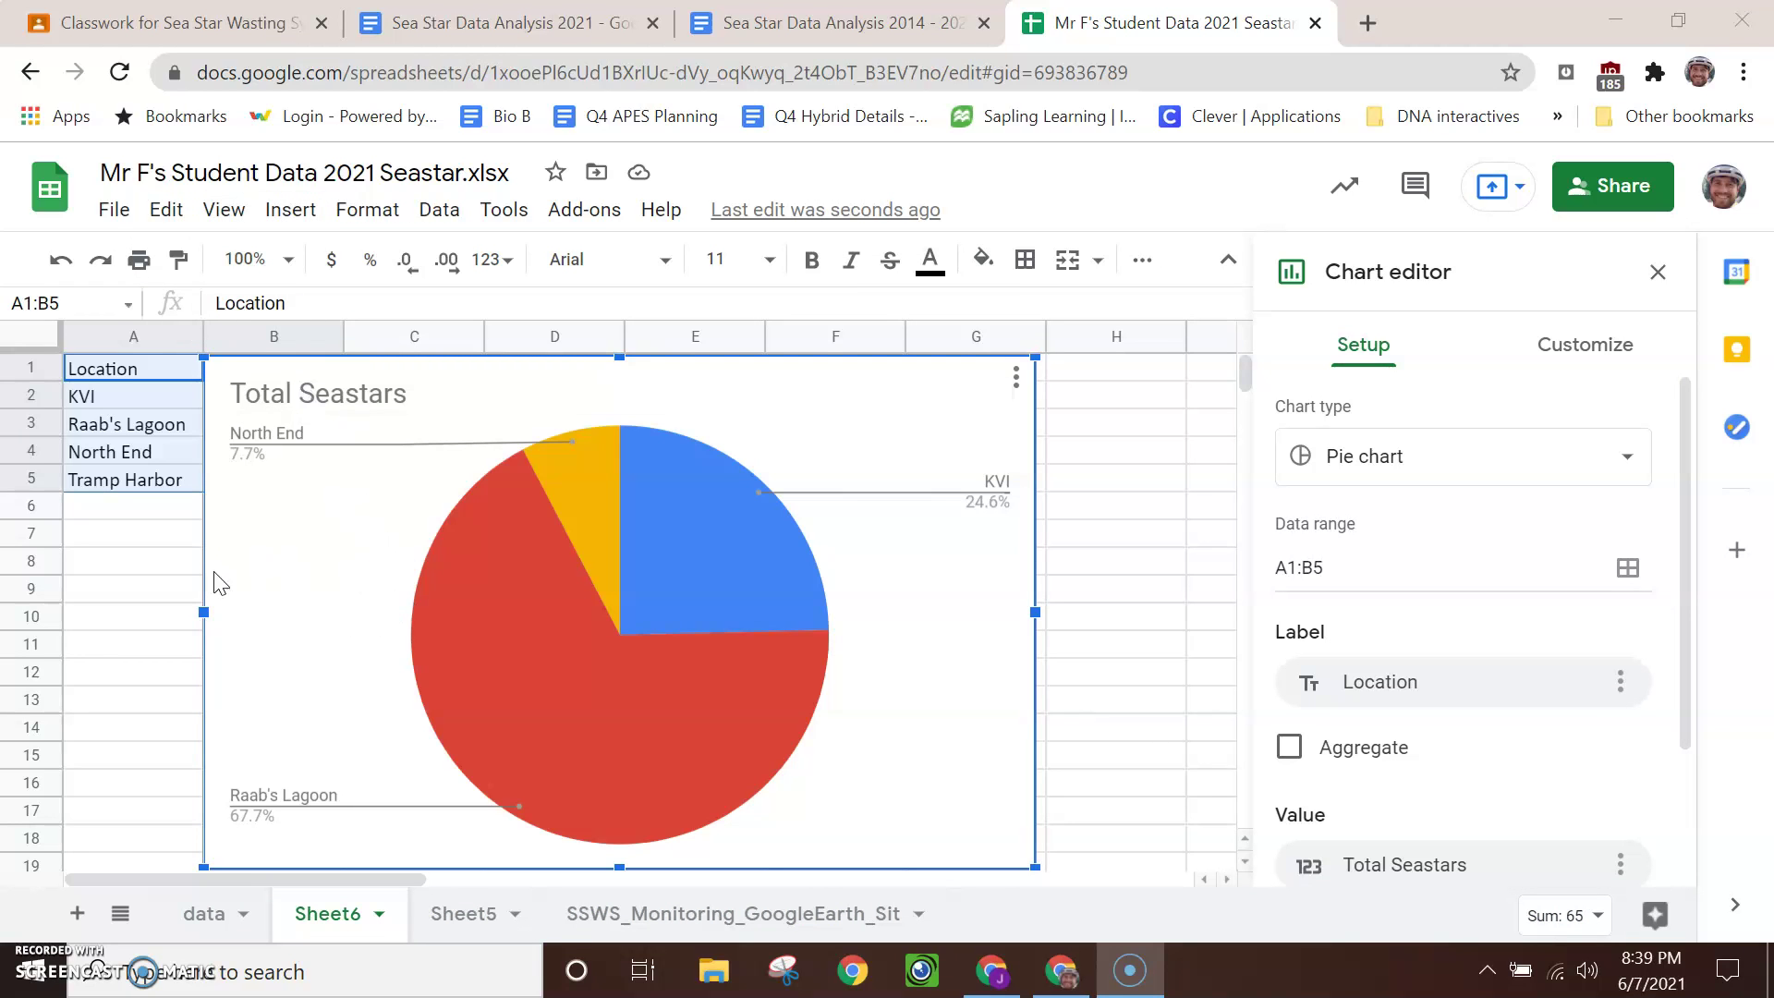
left_click(282, 546)
left_click(328, 547)
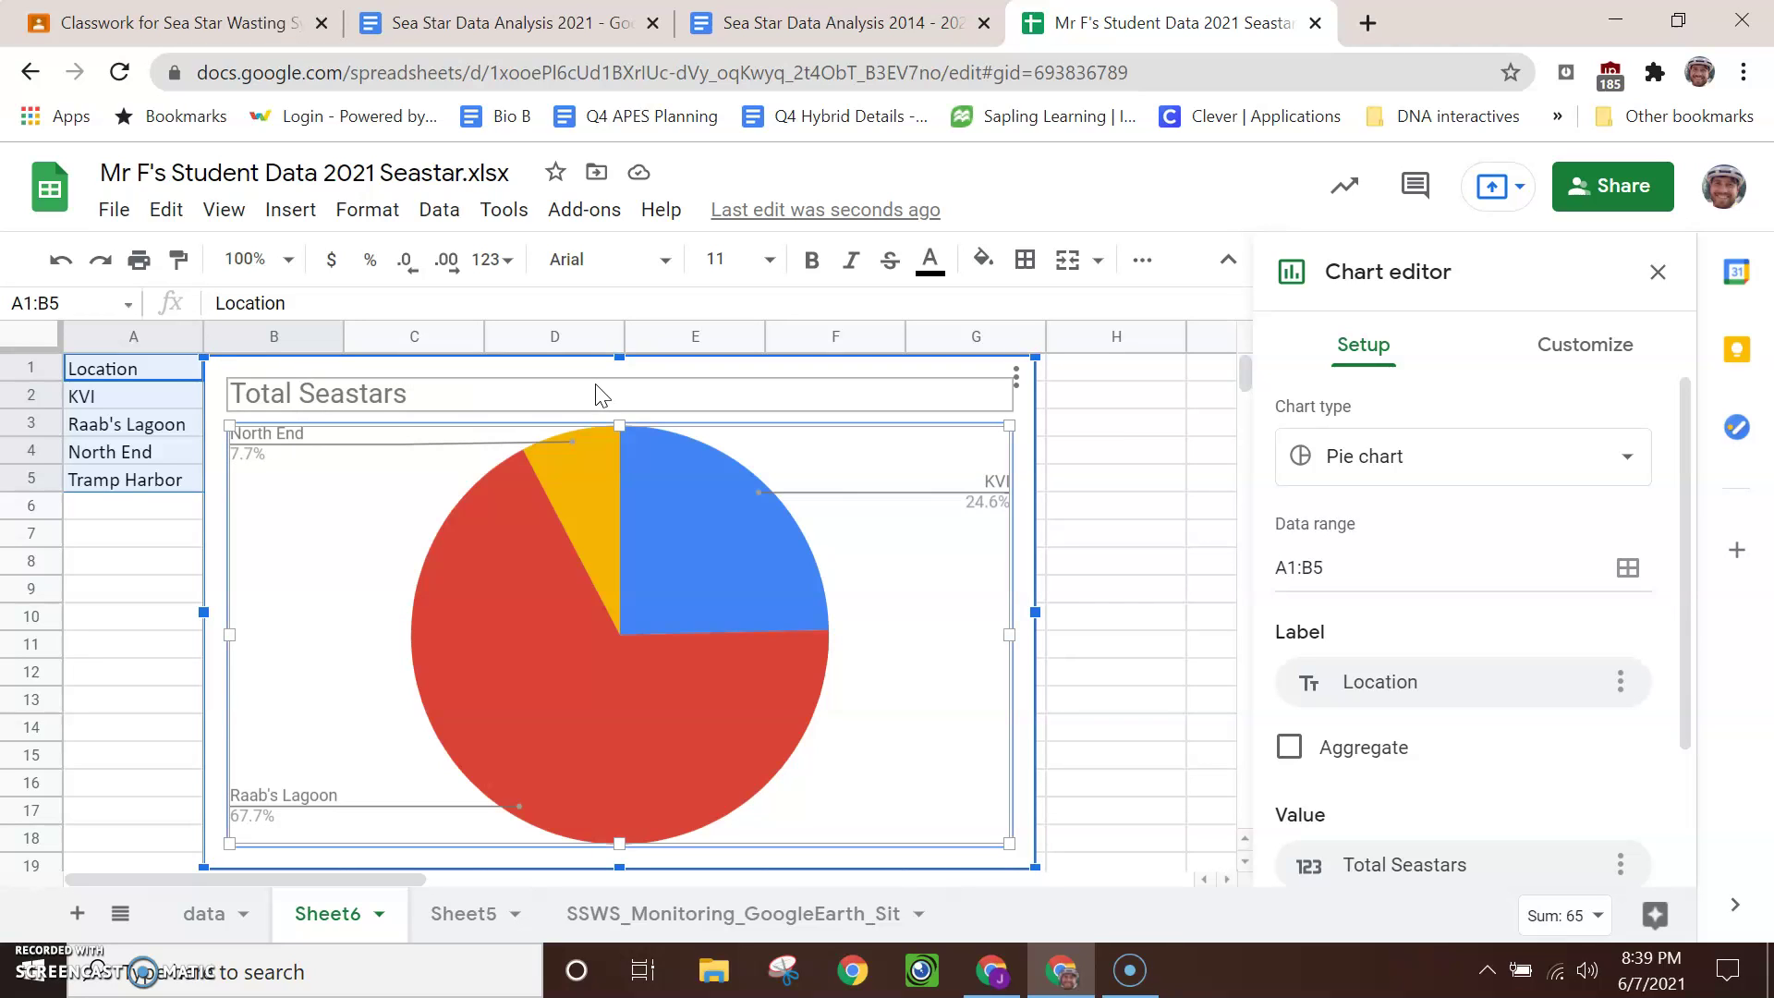
left_click_drag(242, 373, 428, 371)
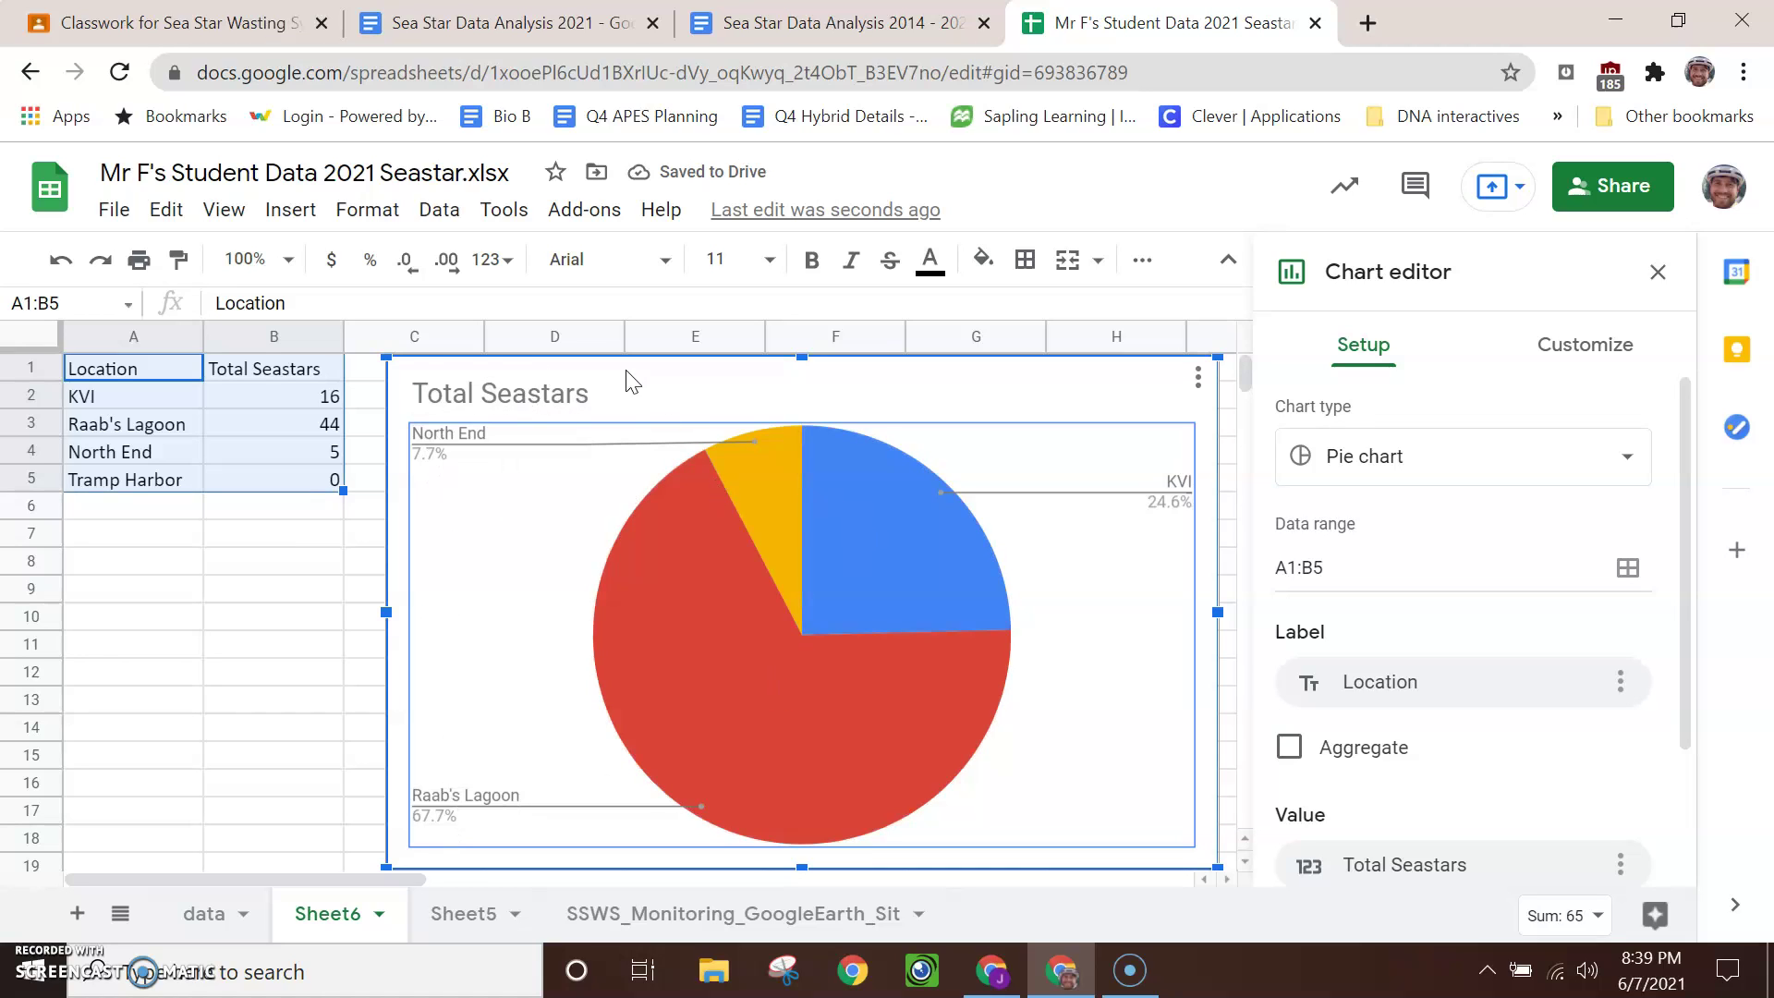
mouse_move(403, 377)
left_mouse_down()
mouse_move(420, 380)
mouse_move(401, 381)
left_mouse_up()
left_click(1333, 473)
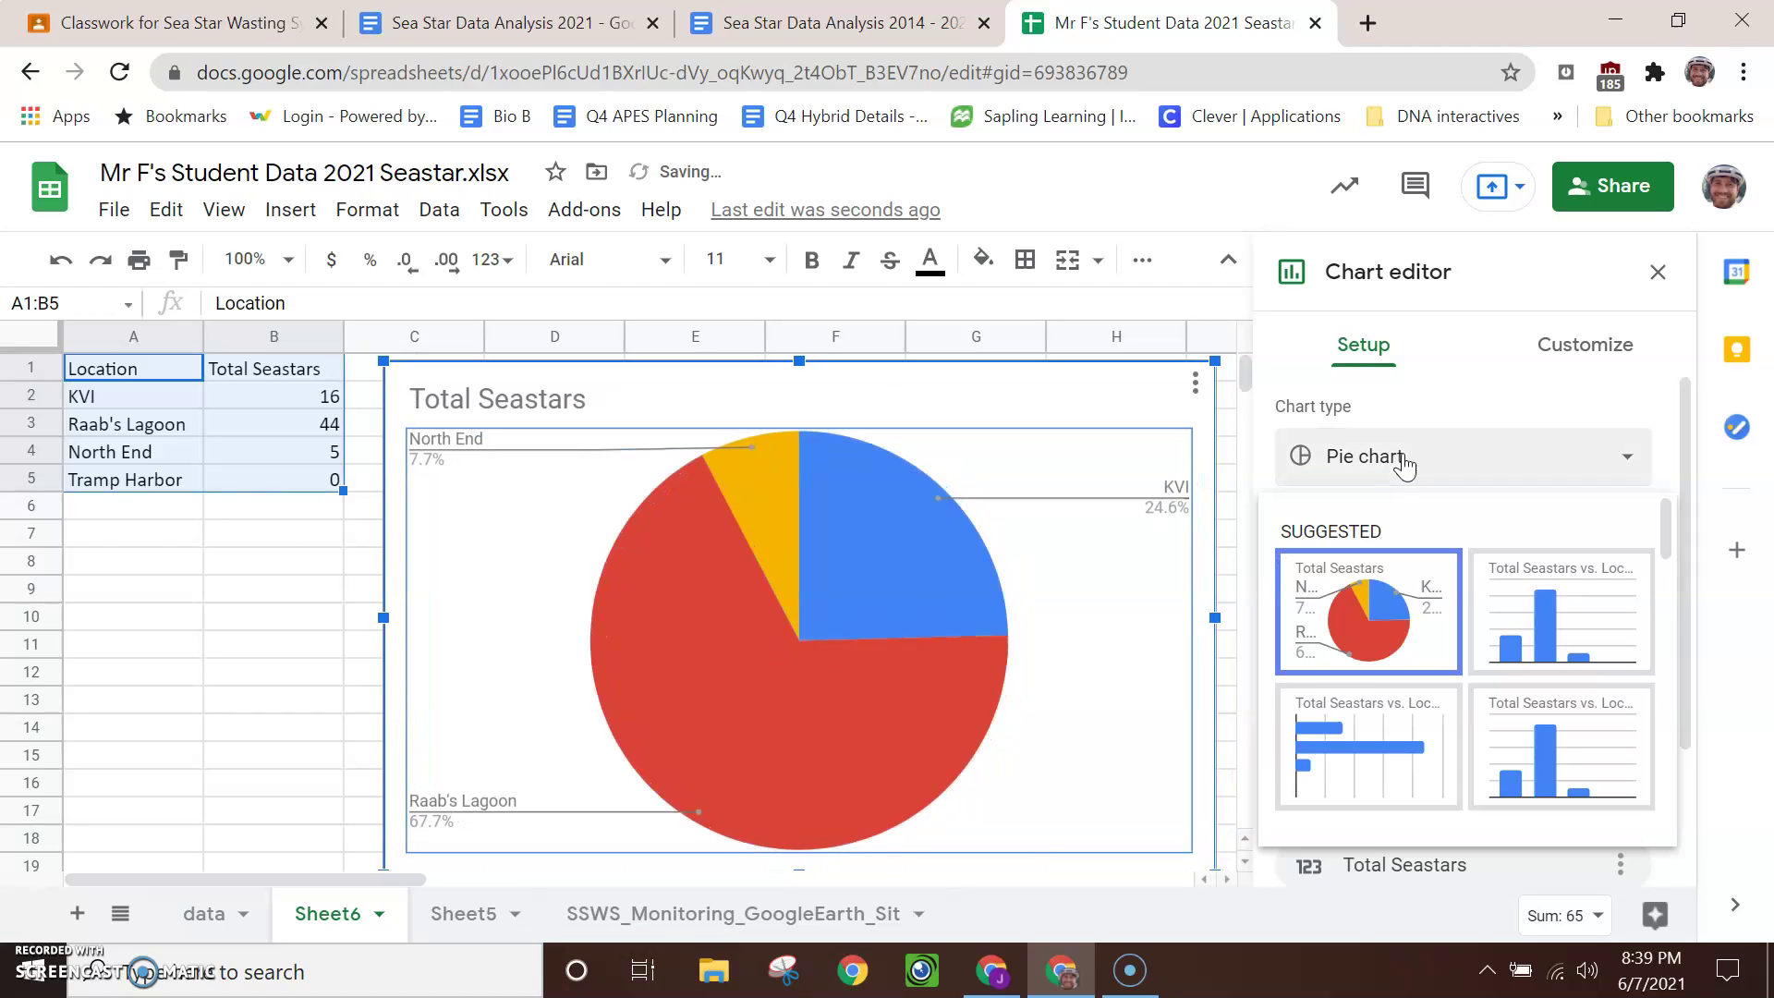
left_click(1576, 644)
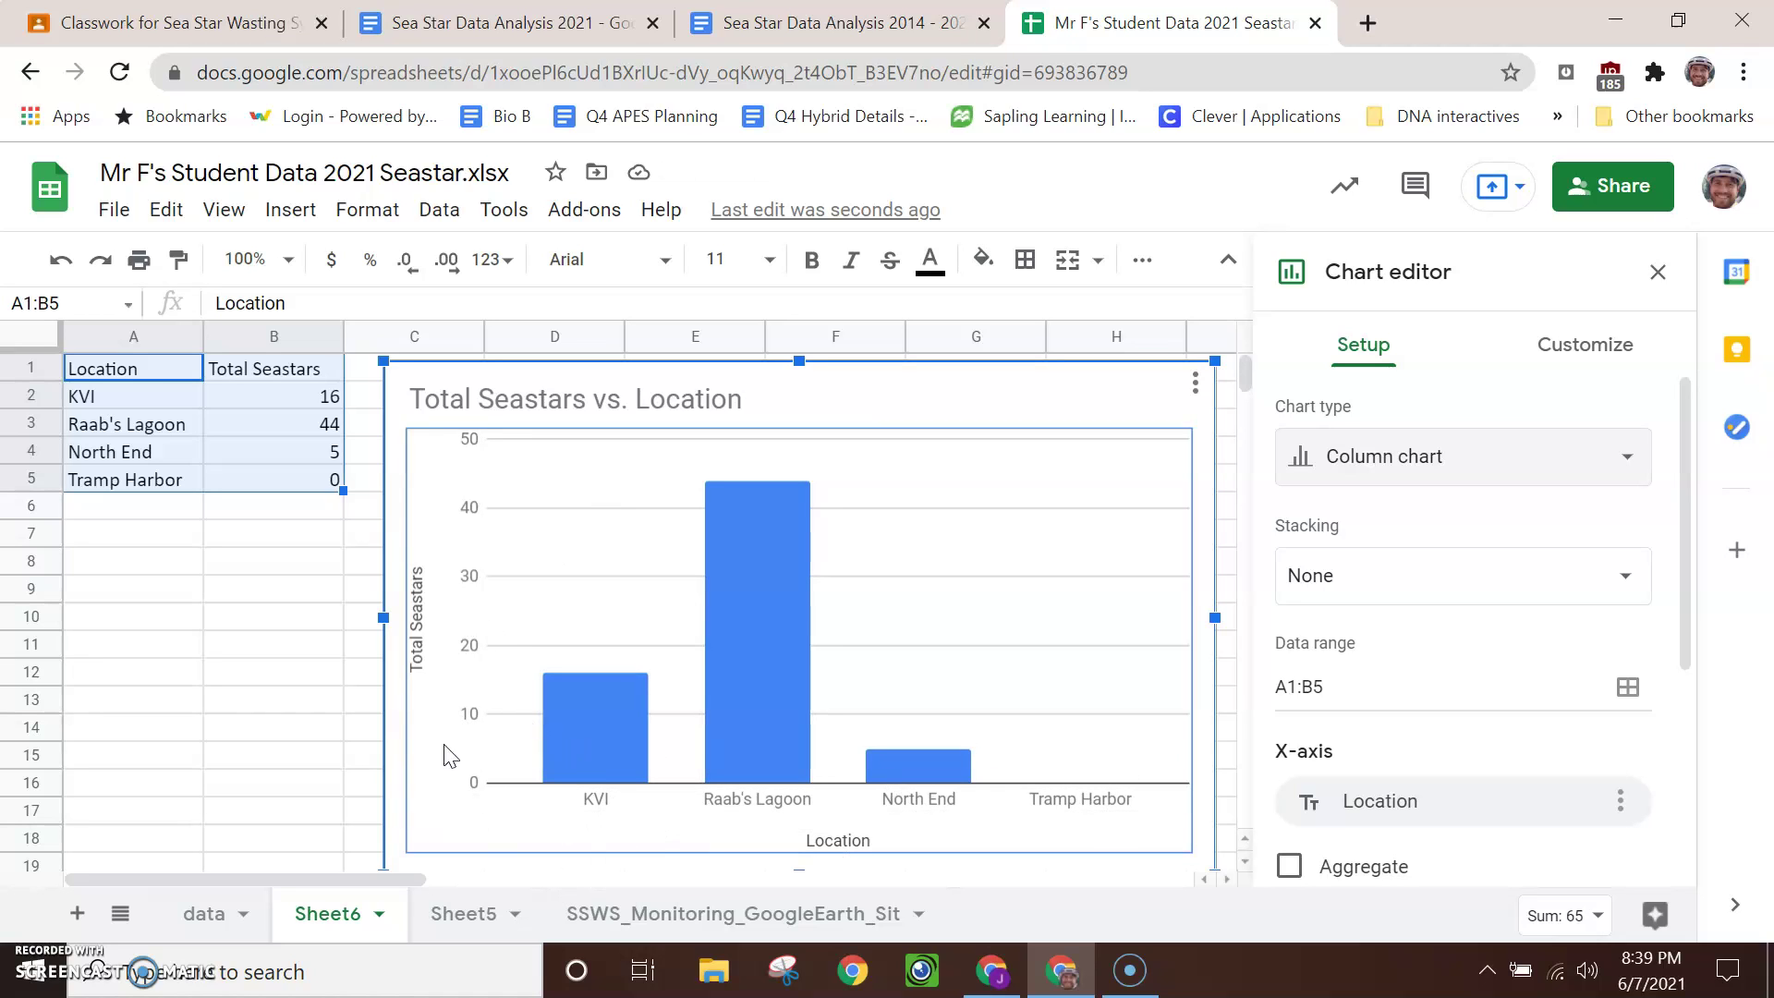
Step: Retitle the chart 'Number of sea stars found on Vashon island beaches in 2021'
double_click(607, 410)
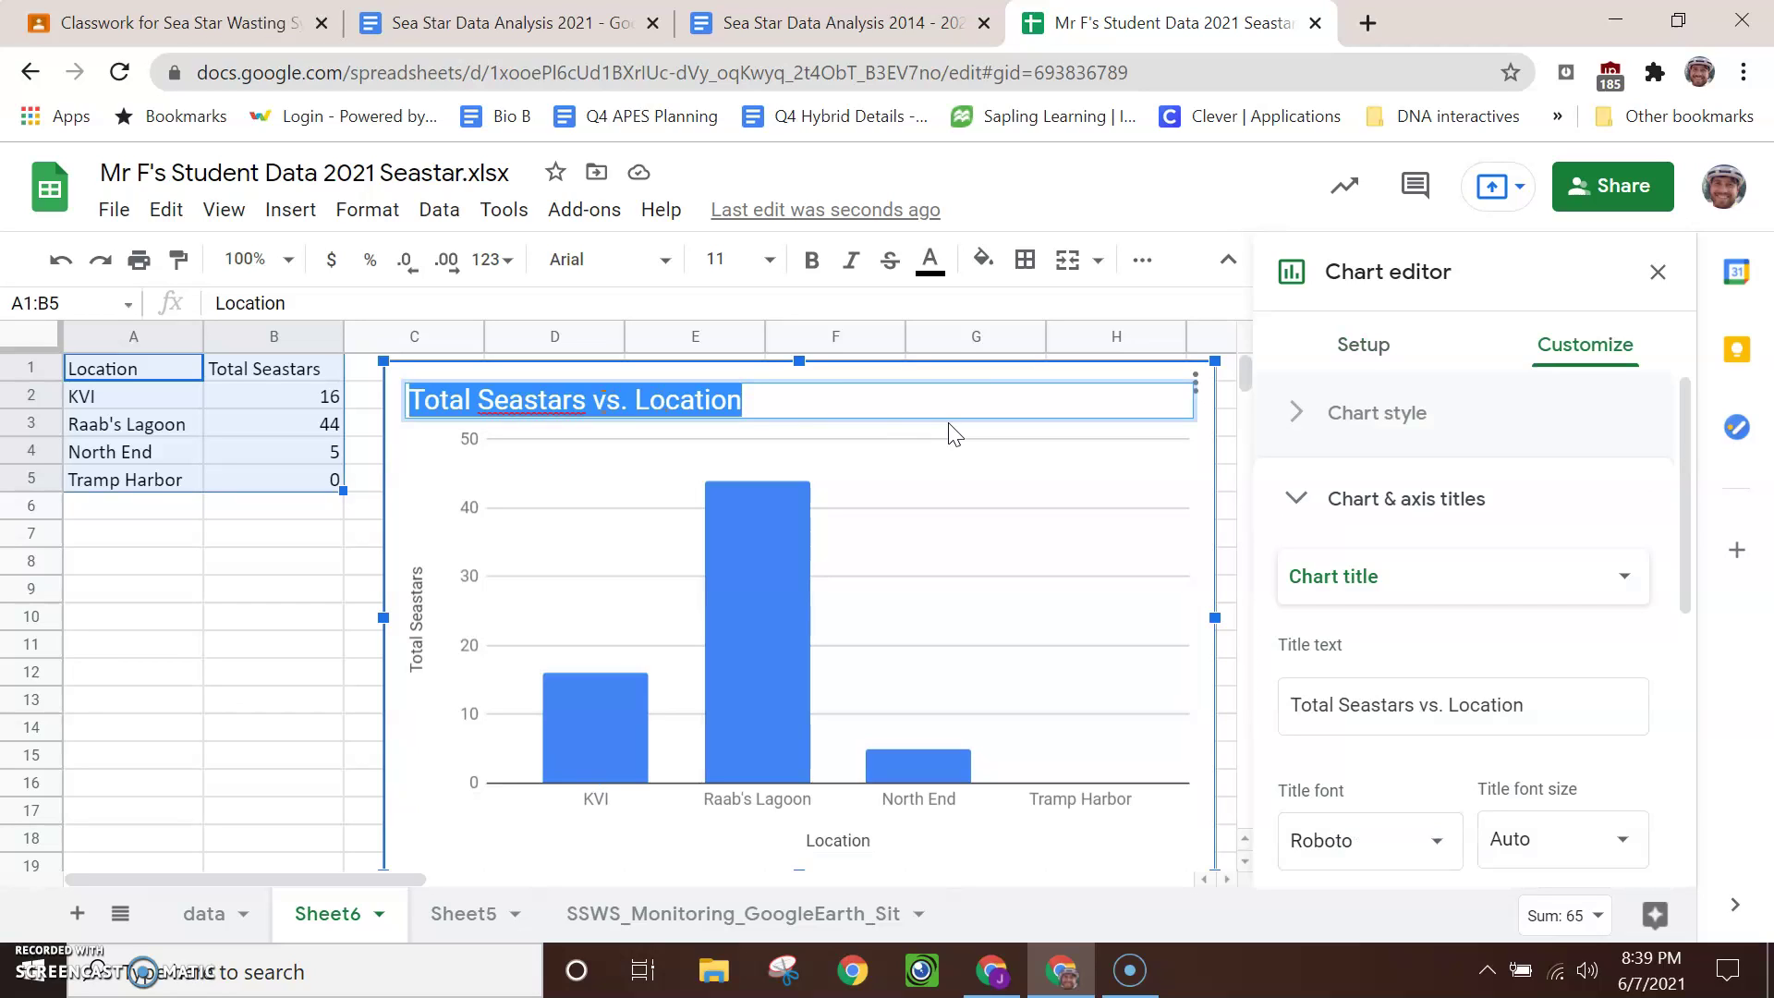
type("Number of sea stars")
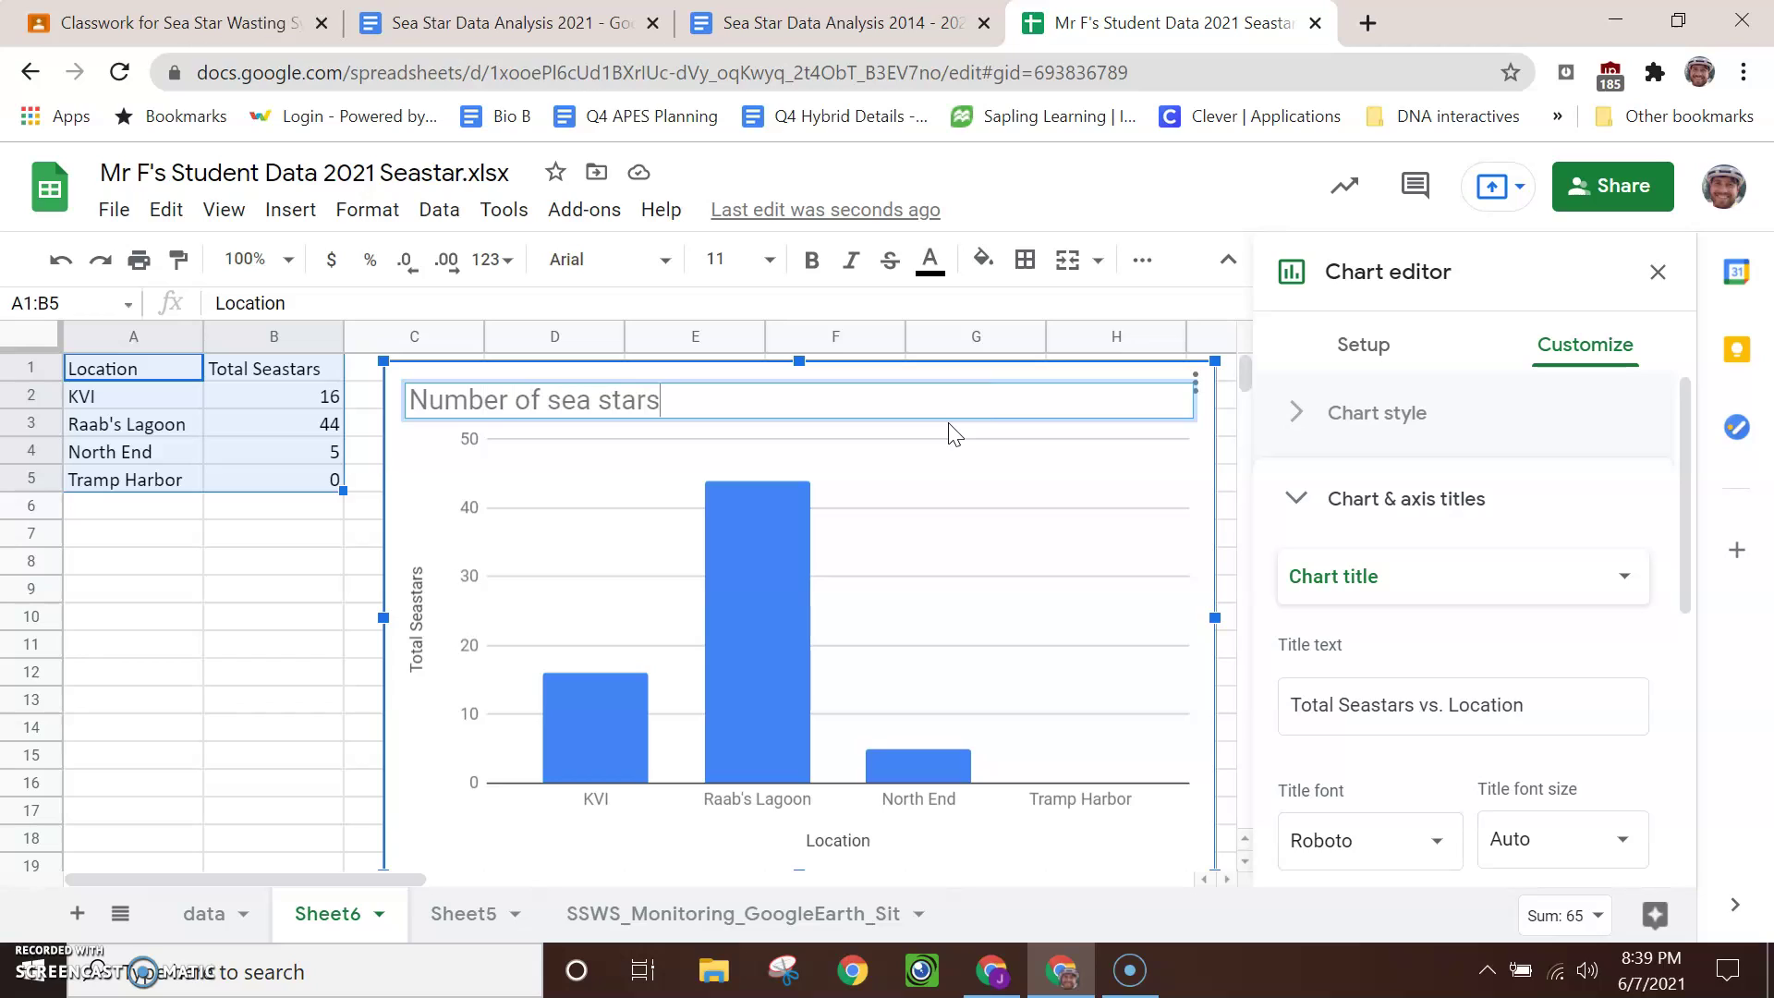
type(" found on is")
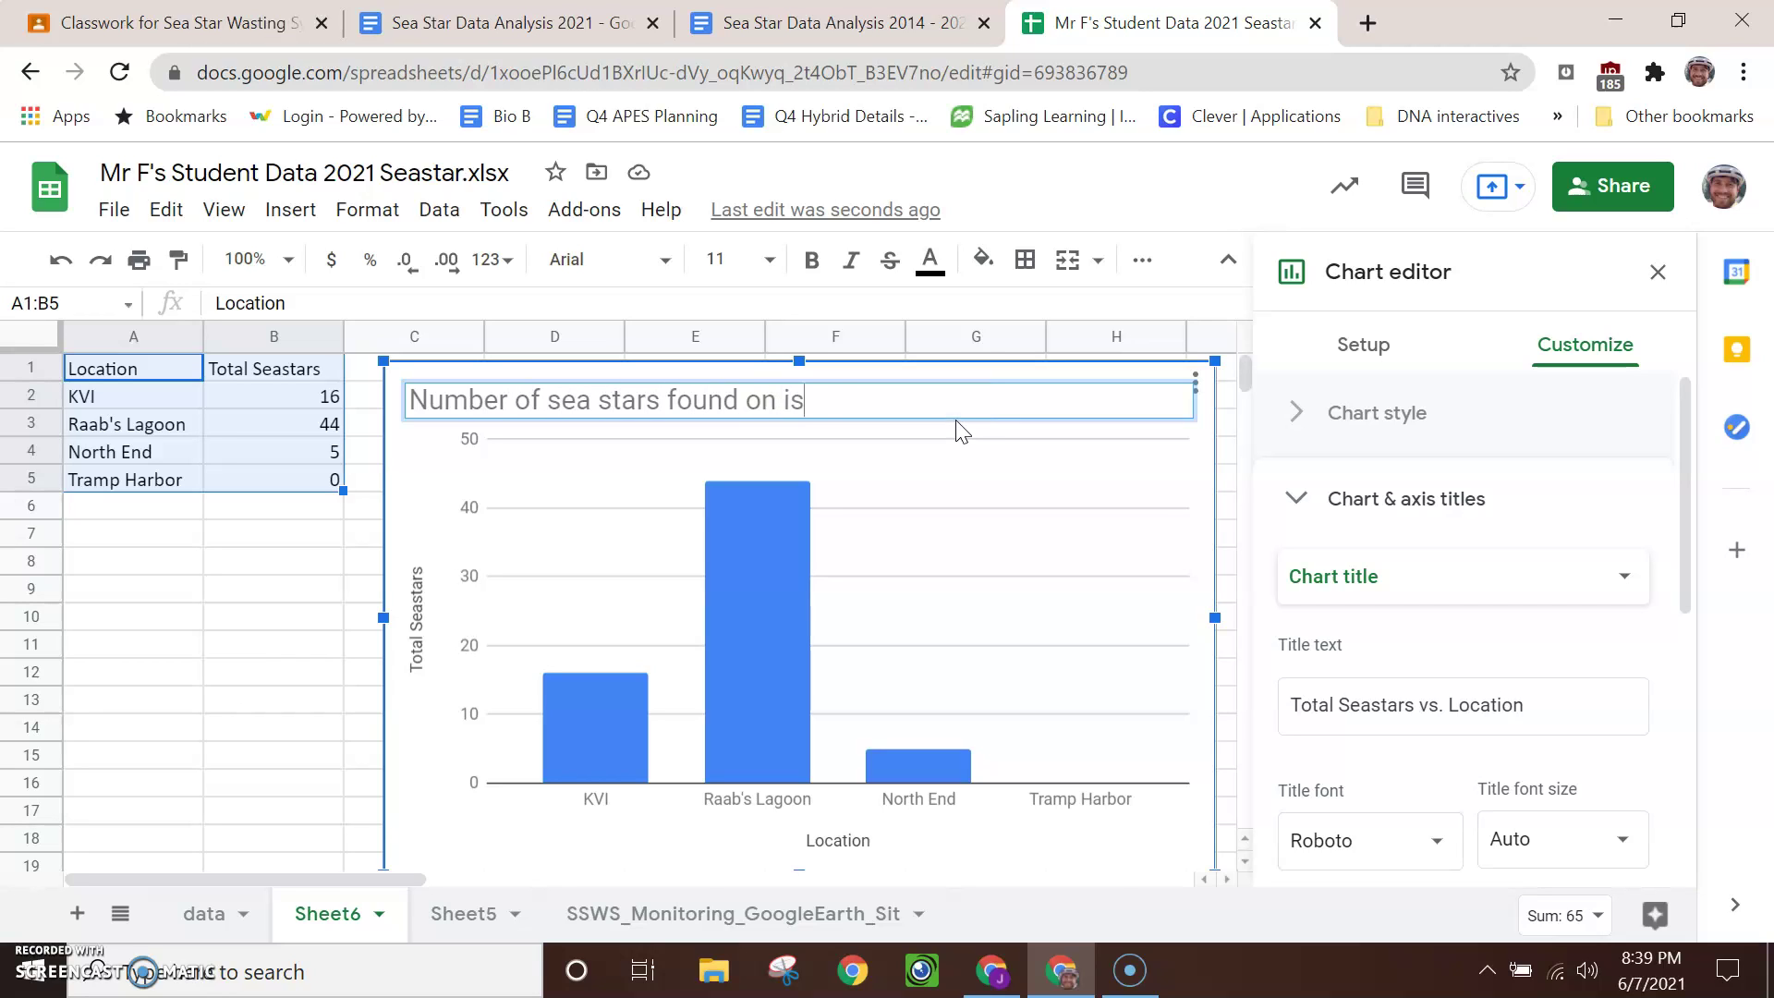
type("land beaches in ")
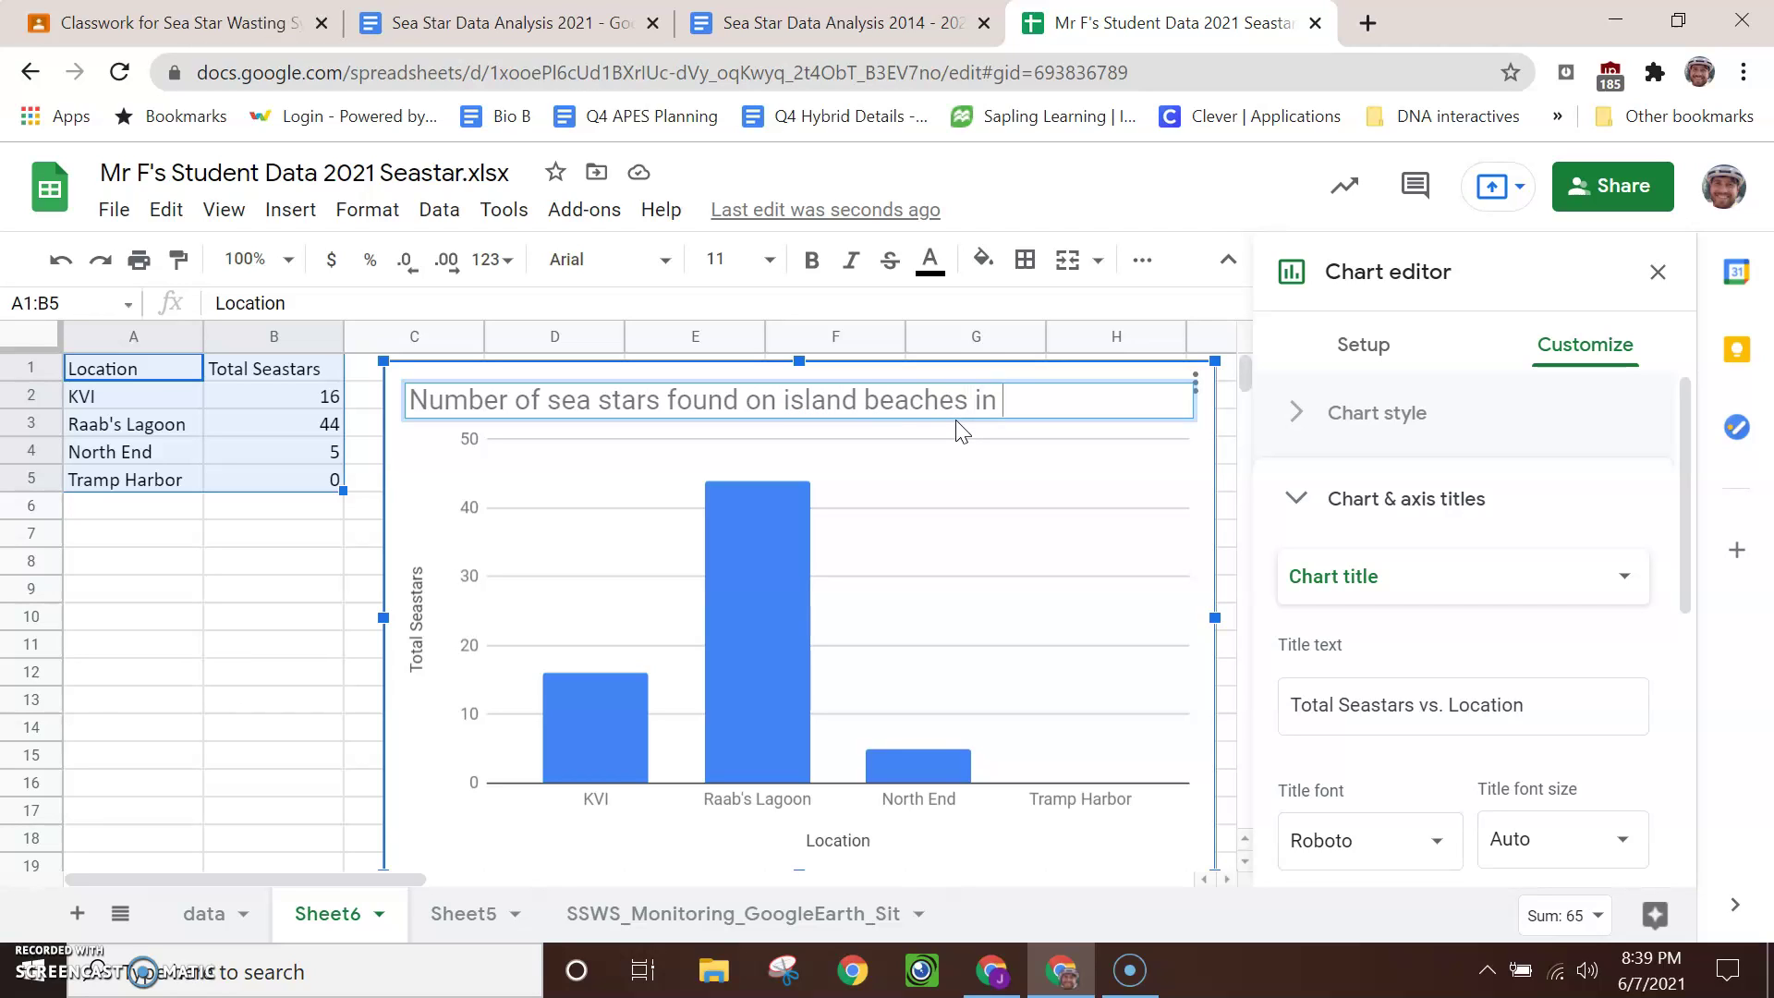
type("2021")
left_click(783, 402)
type("Vas")
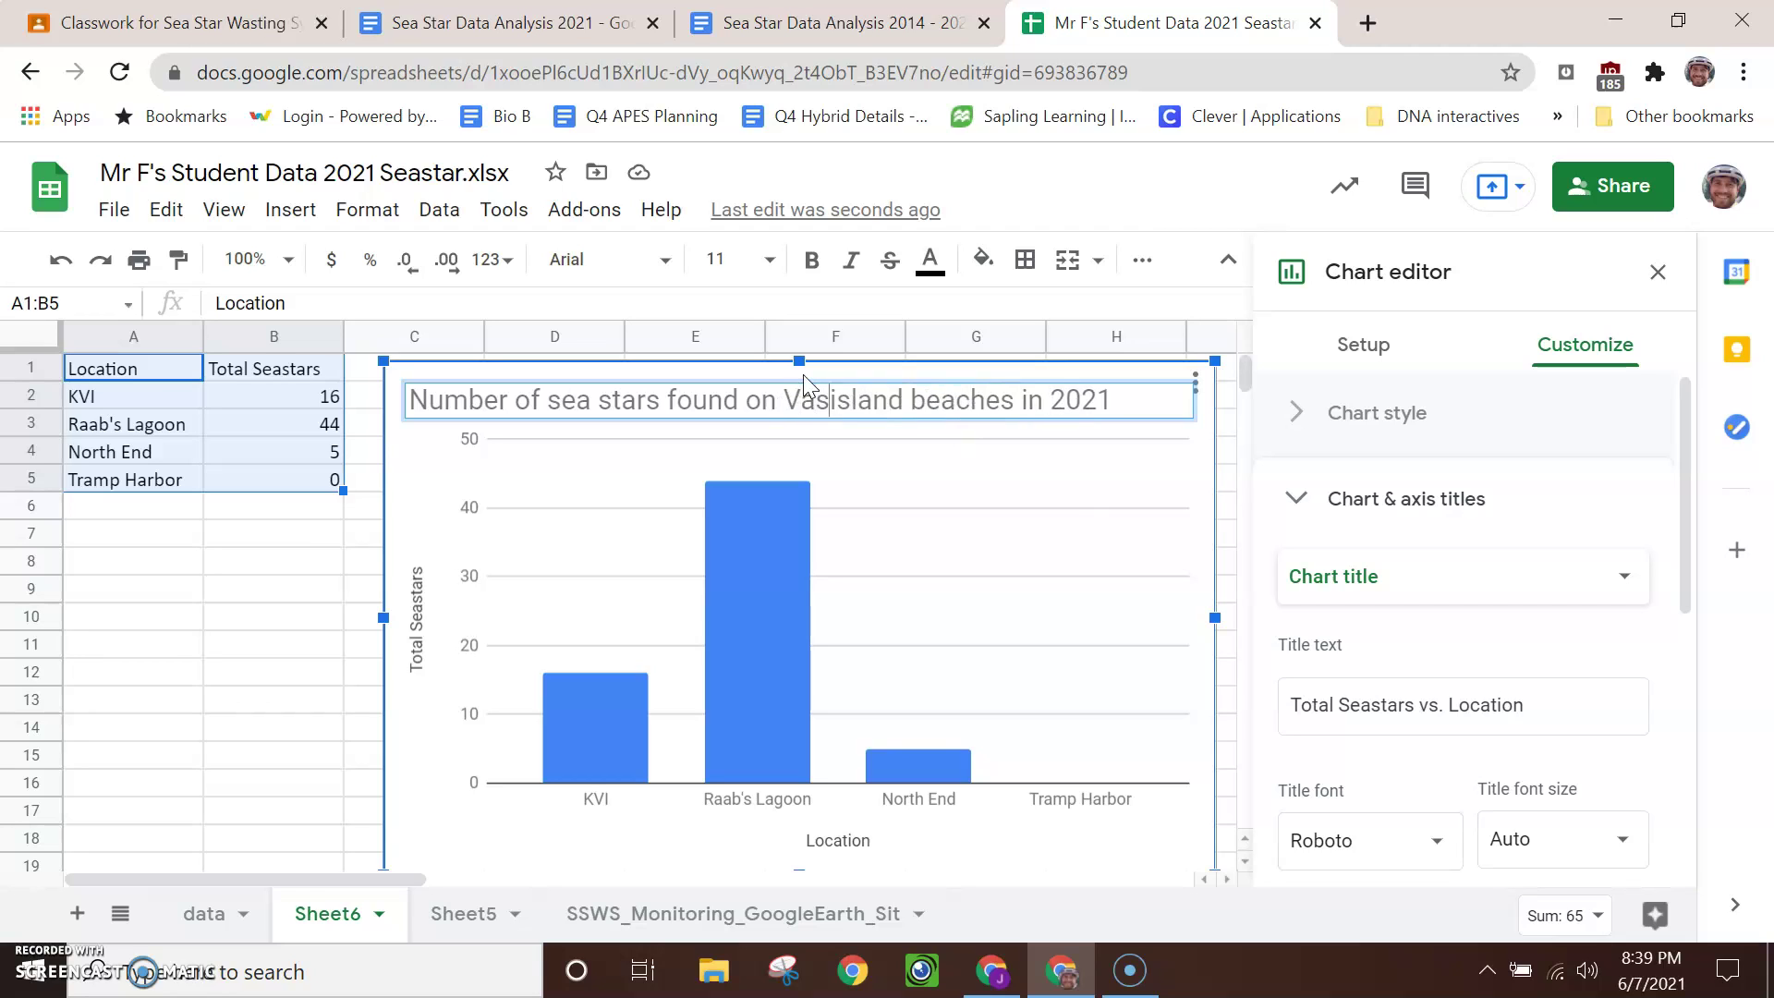
type("hon")
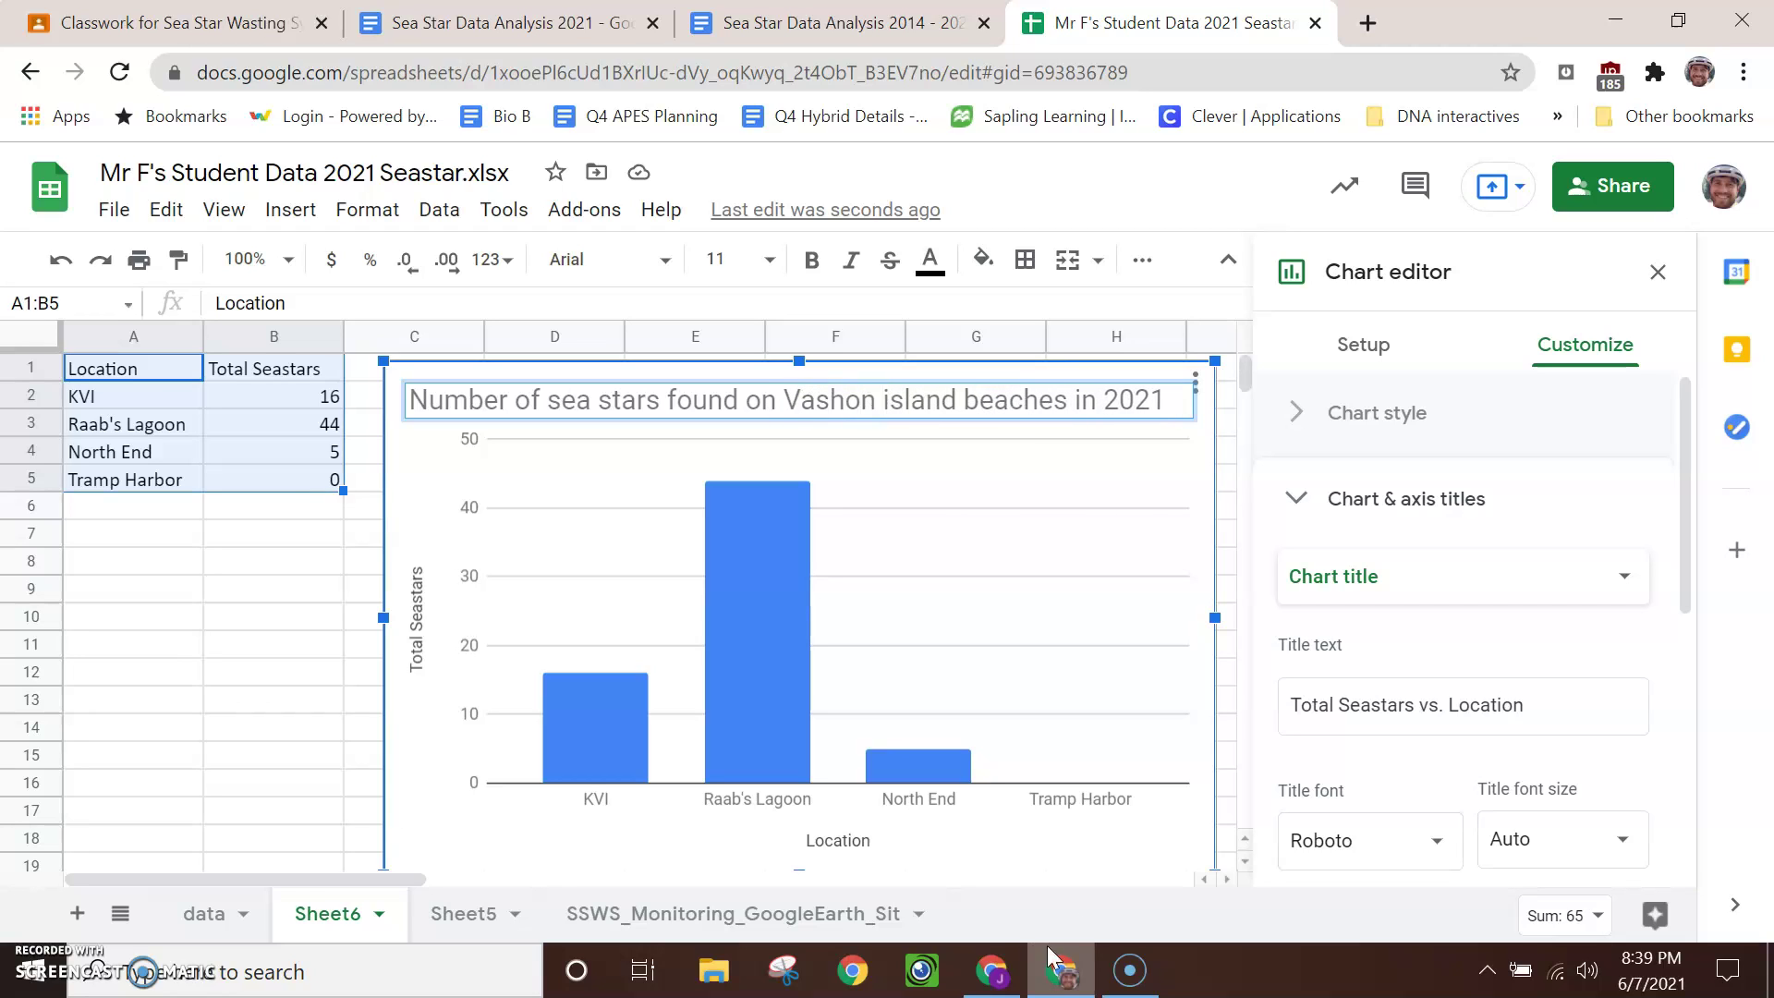
left_click(441, 834)
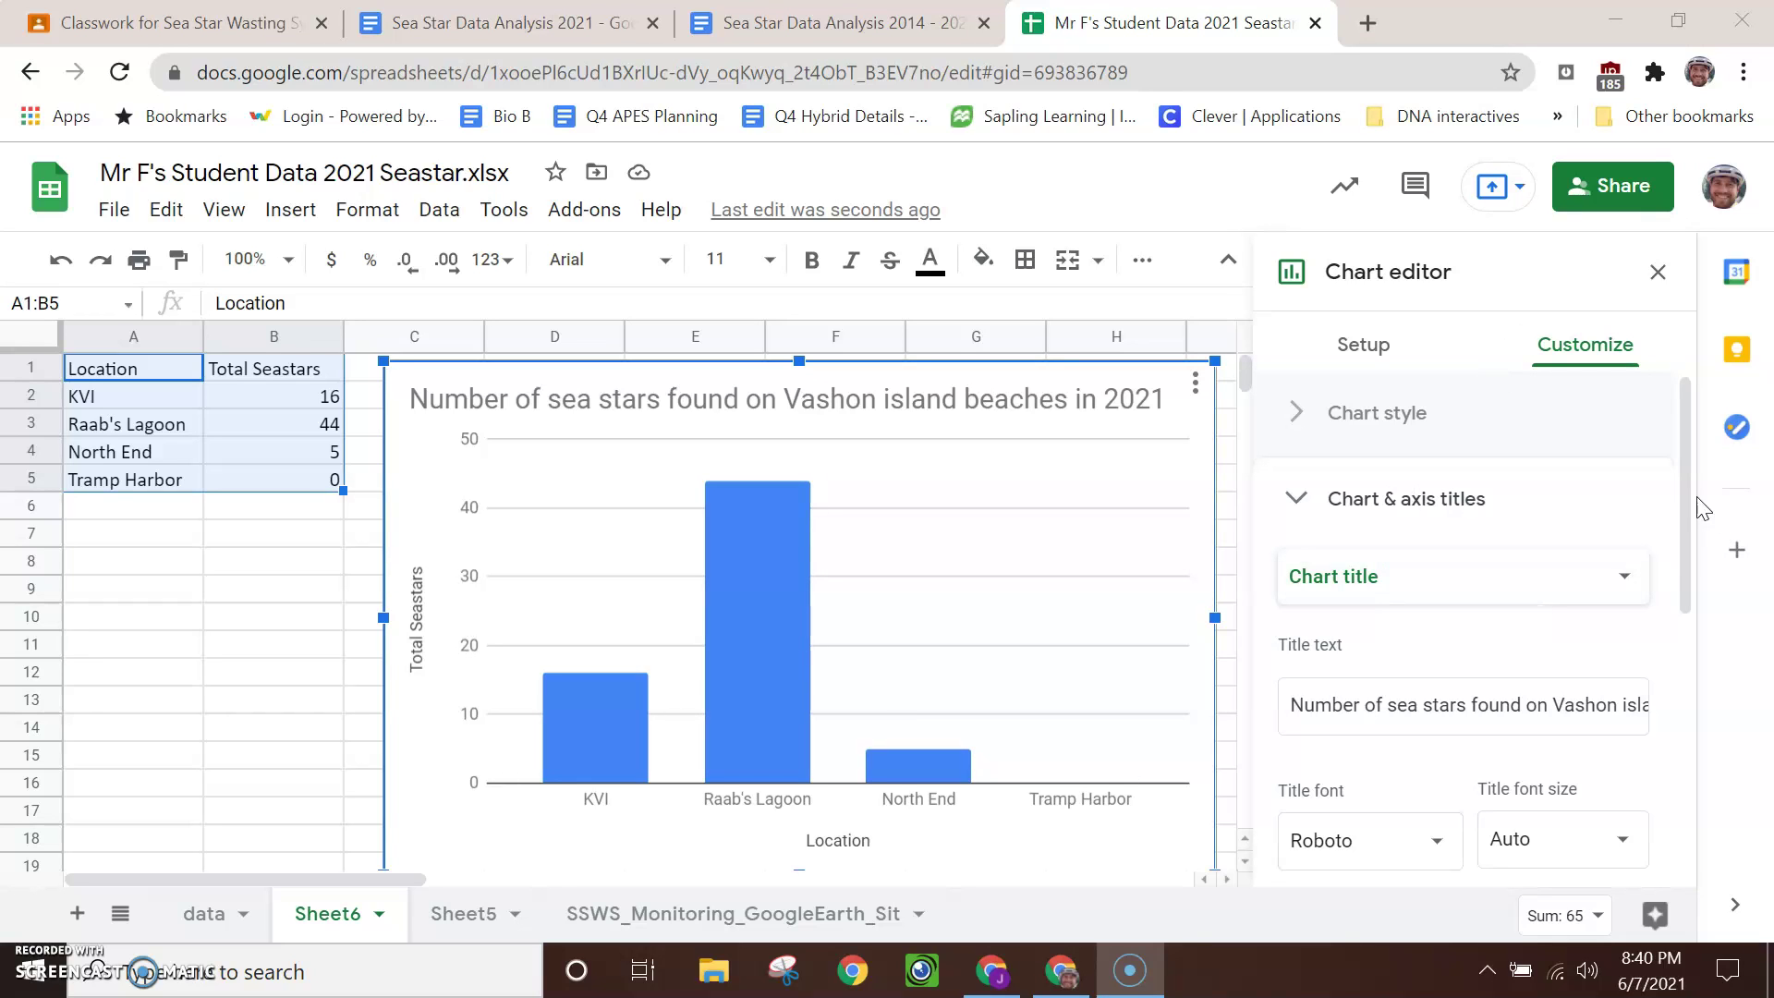
Step: Copy the 2021 sea-star chart using its options menu
left_click_drag(1685, 496, 1689, 692)
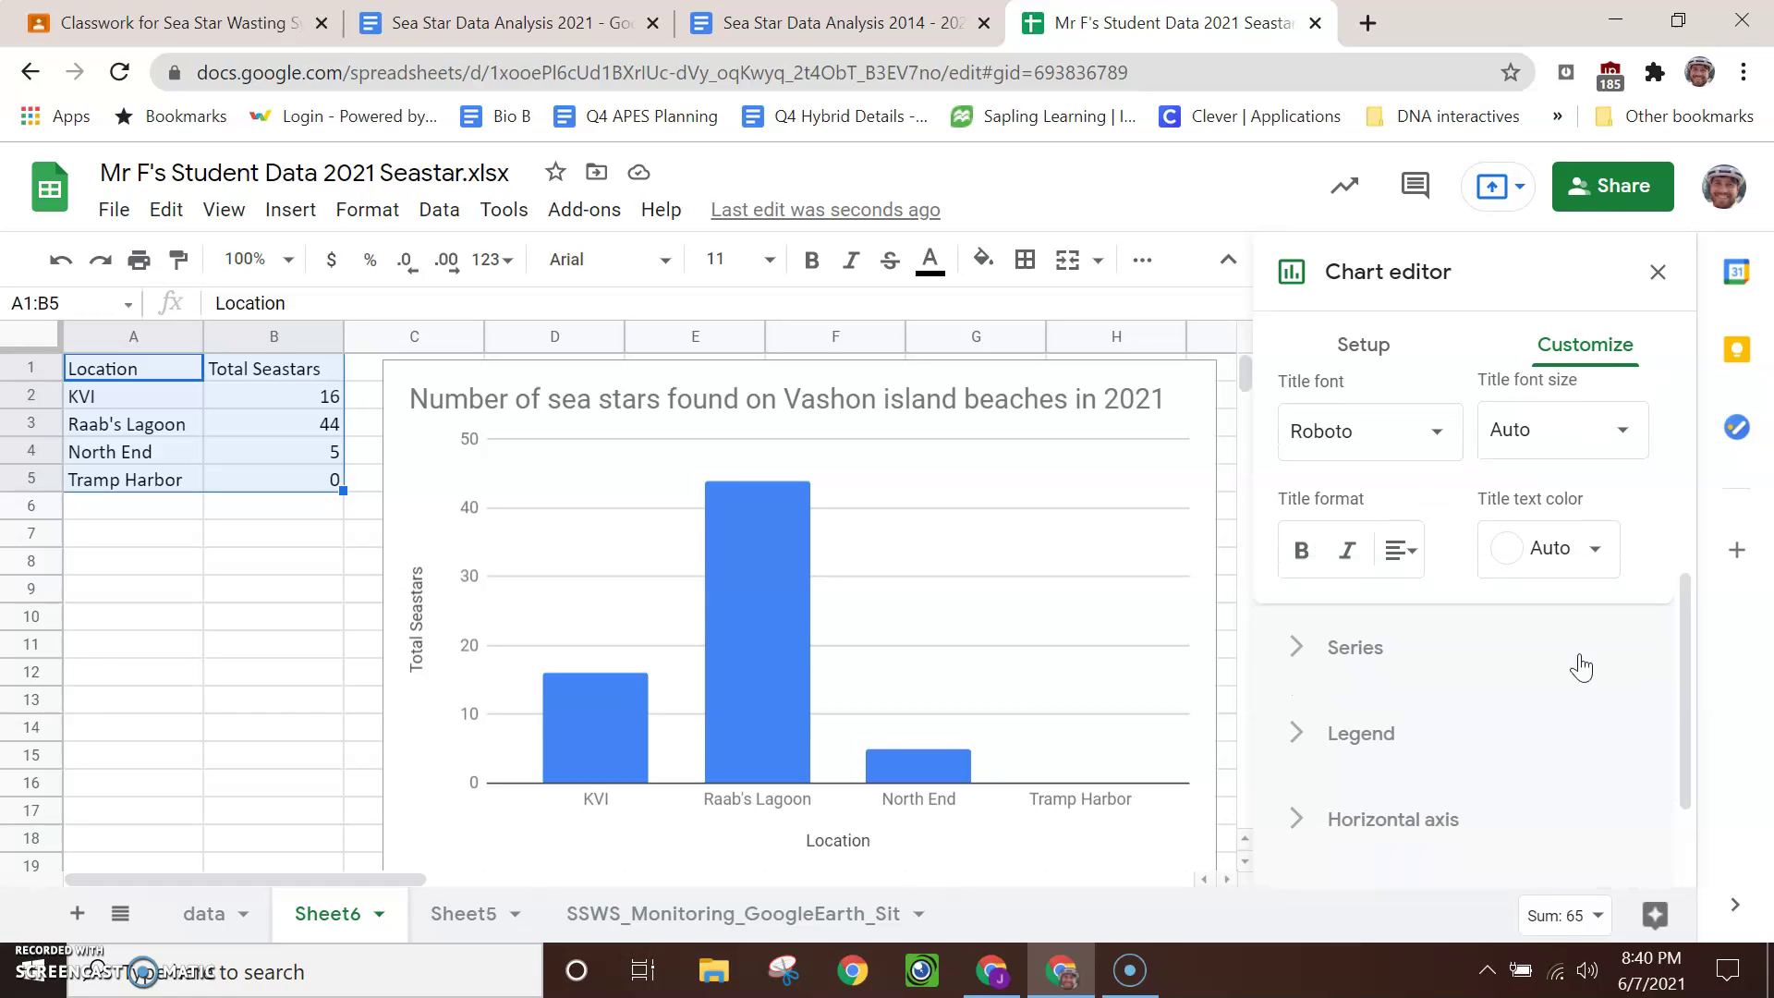
left_click(1201, 431)
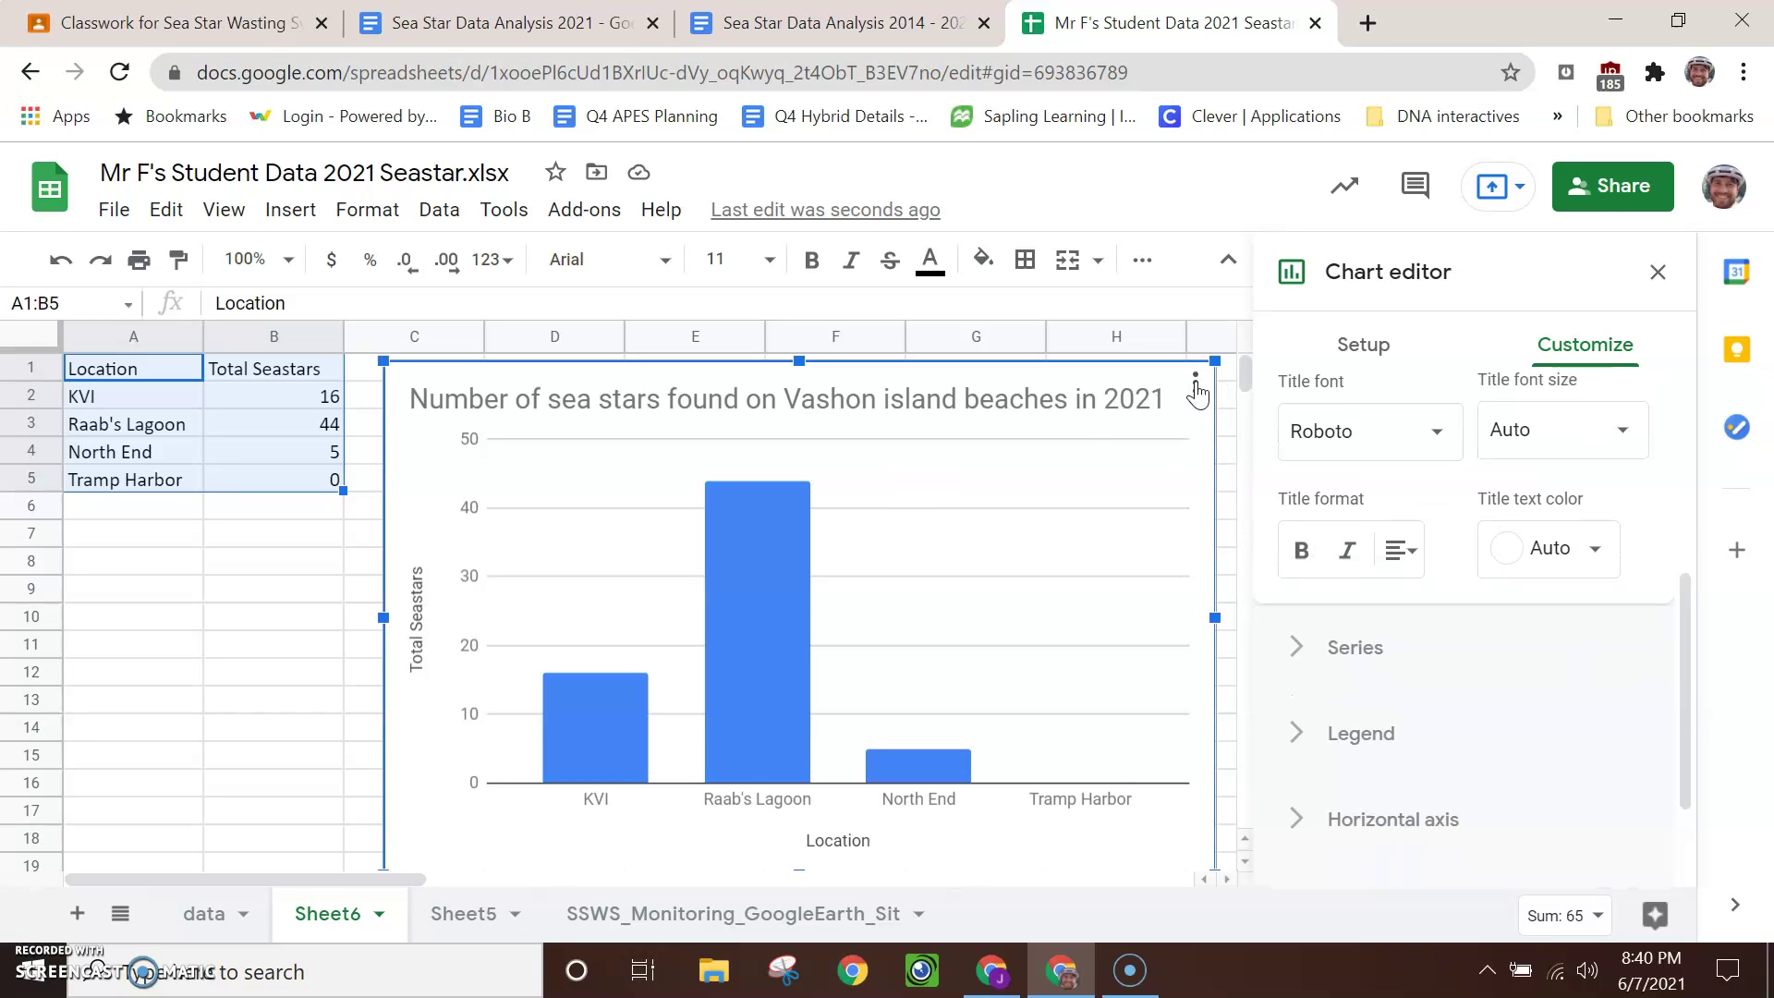
left_click(1195, 382)
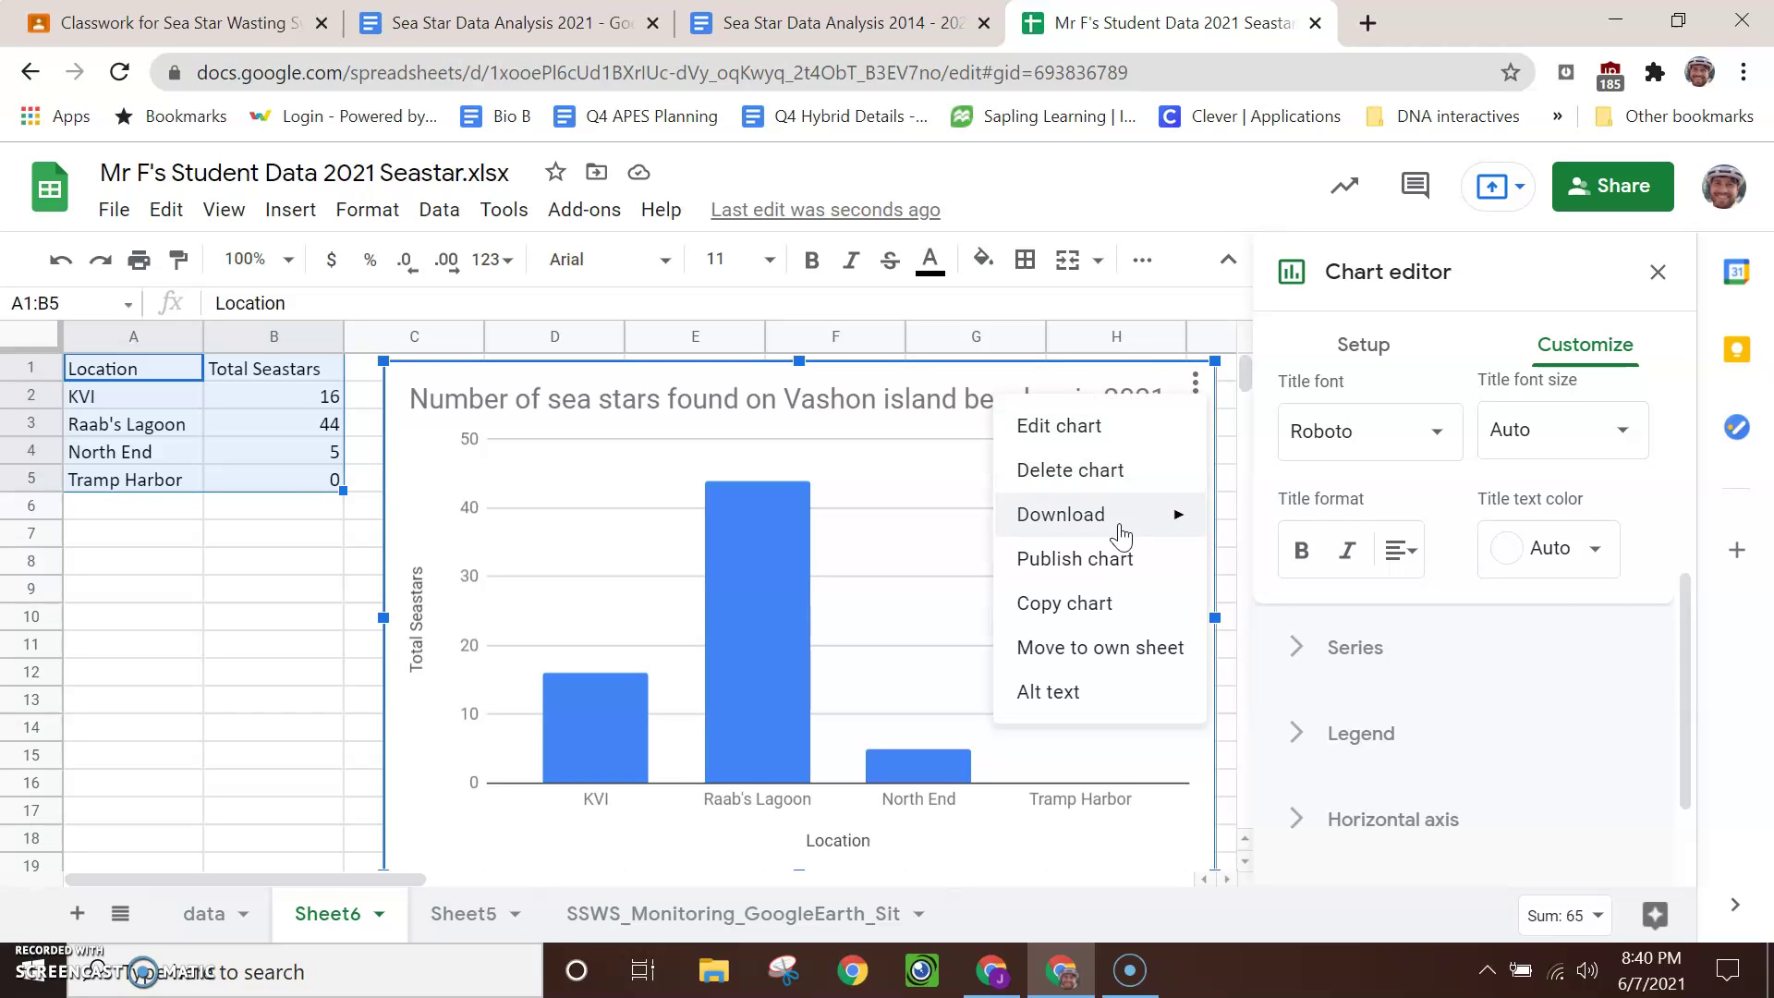
left_click(1106, 614)
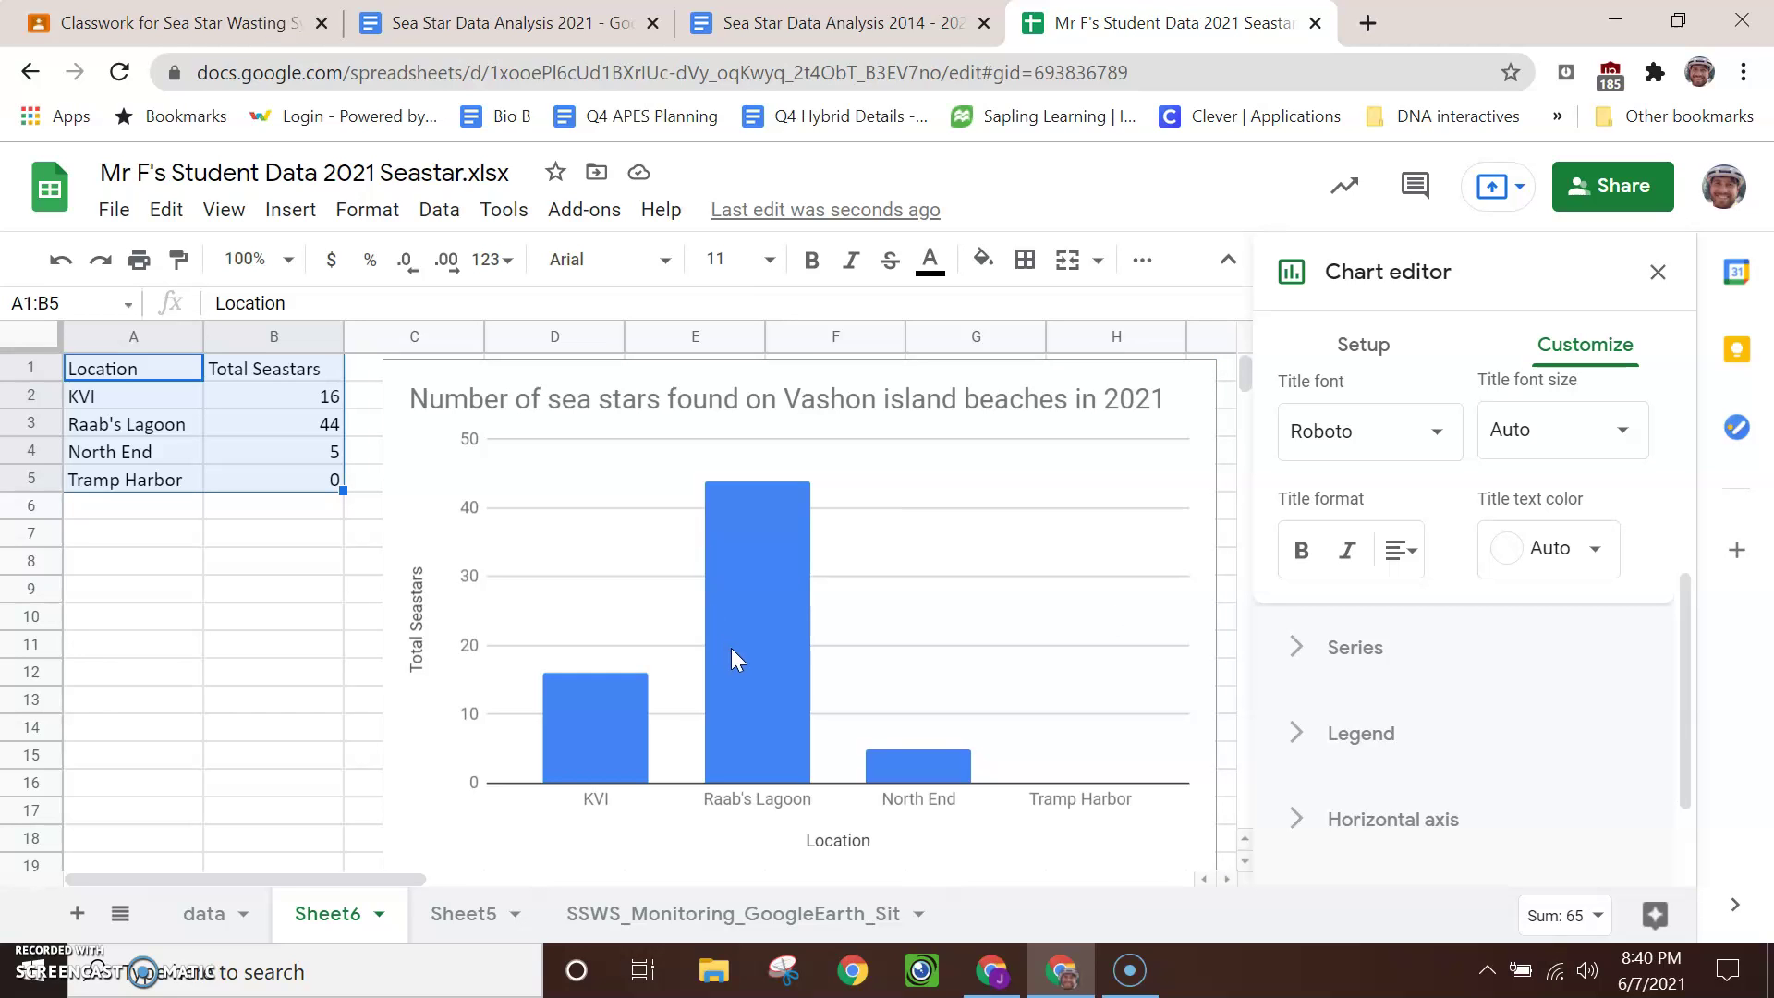
Step: In the 2021 worksheet, type 'How do the number of sea' into the central question box
left_click(872, 30)
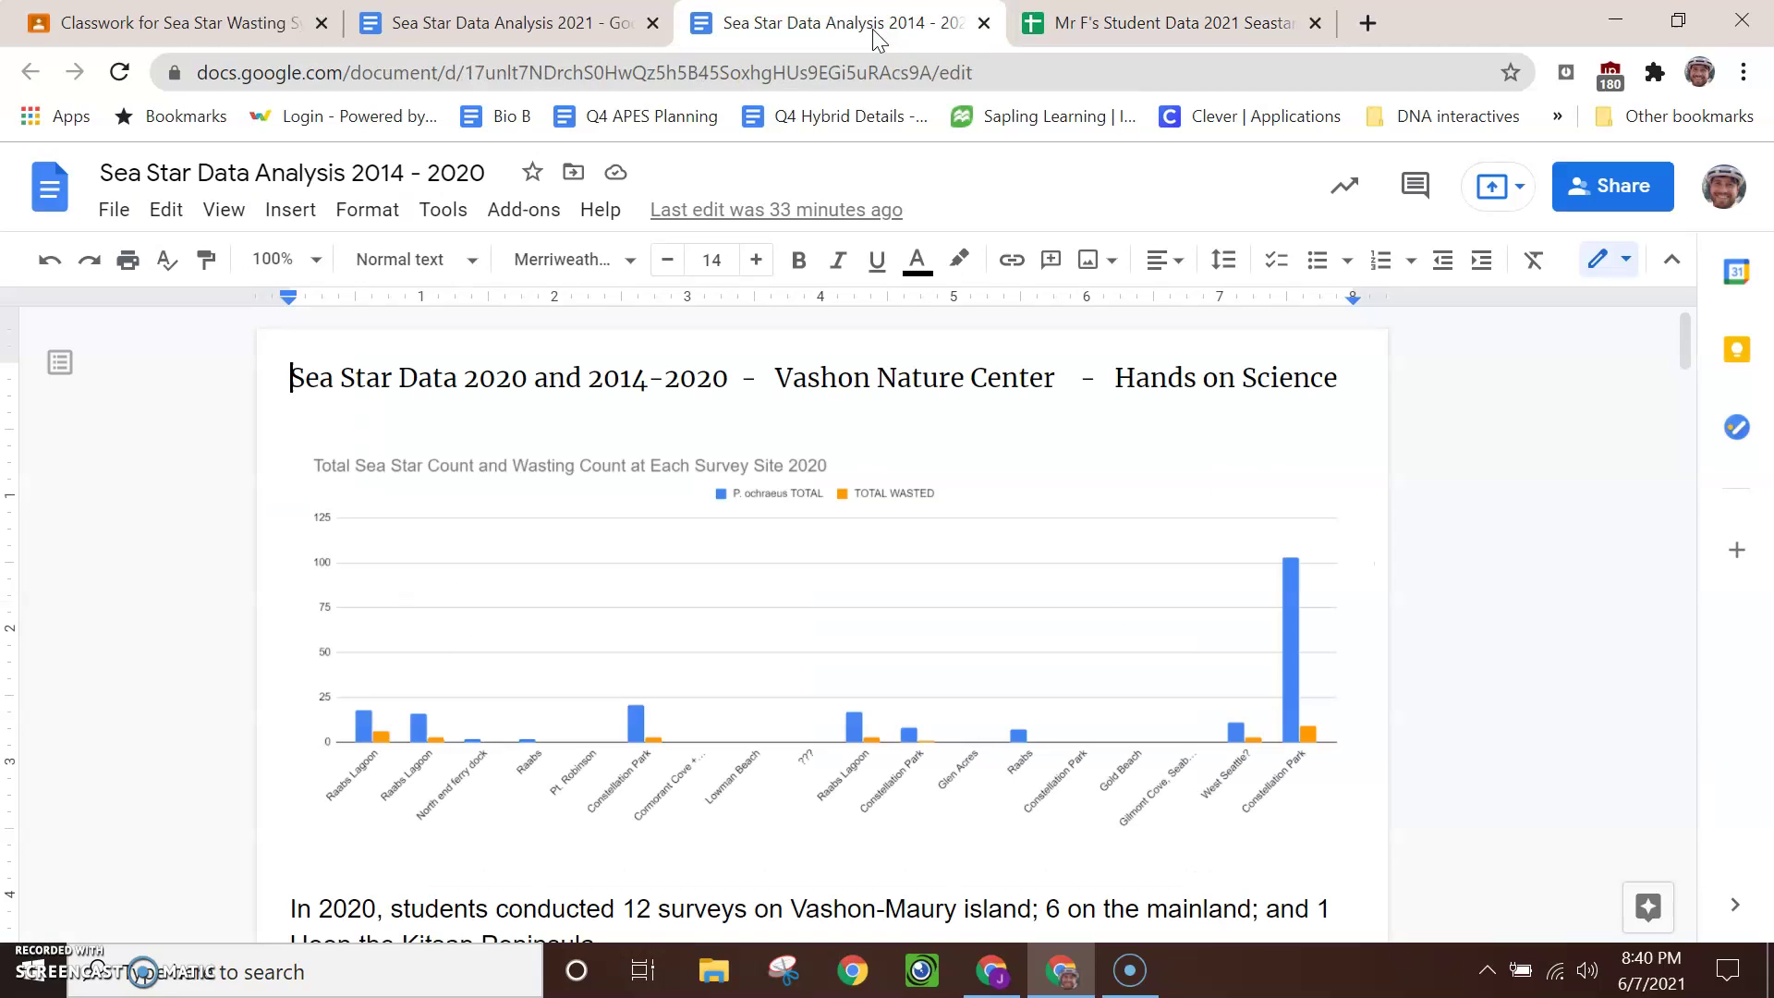
left_click(535, 34)
left_click_drag(523, 462, 519, 586)
scroll(553, 749, "down", 5)
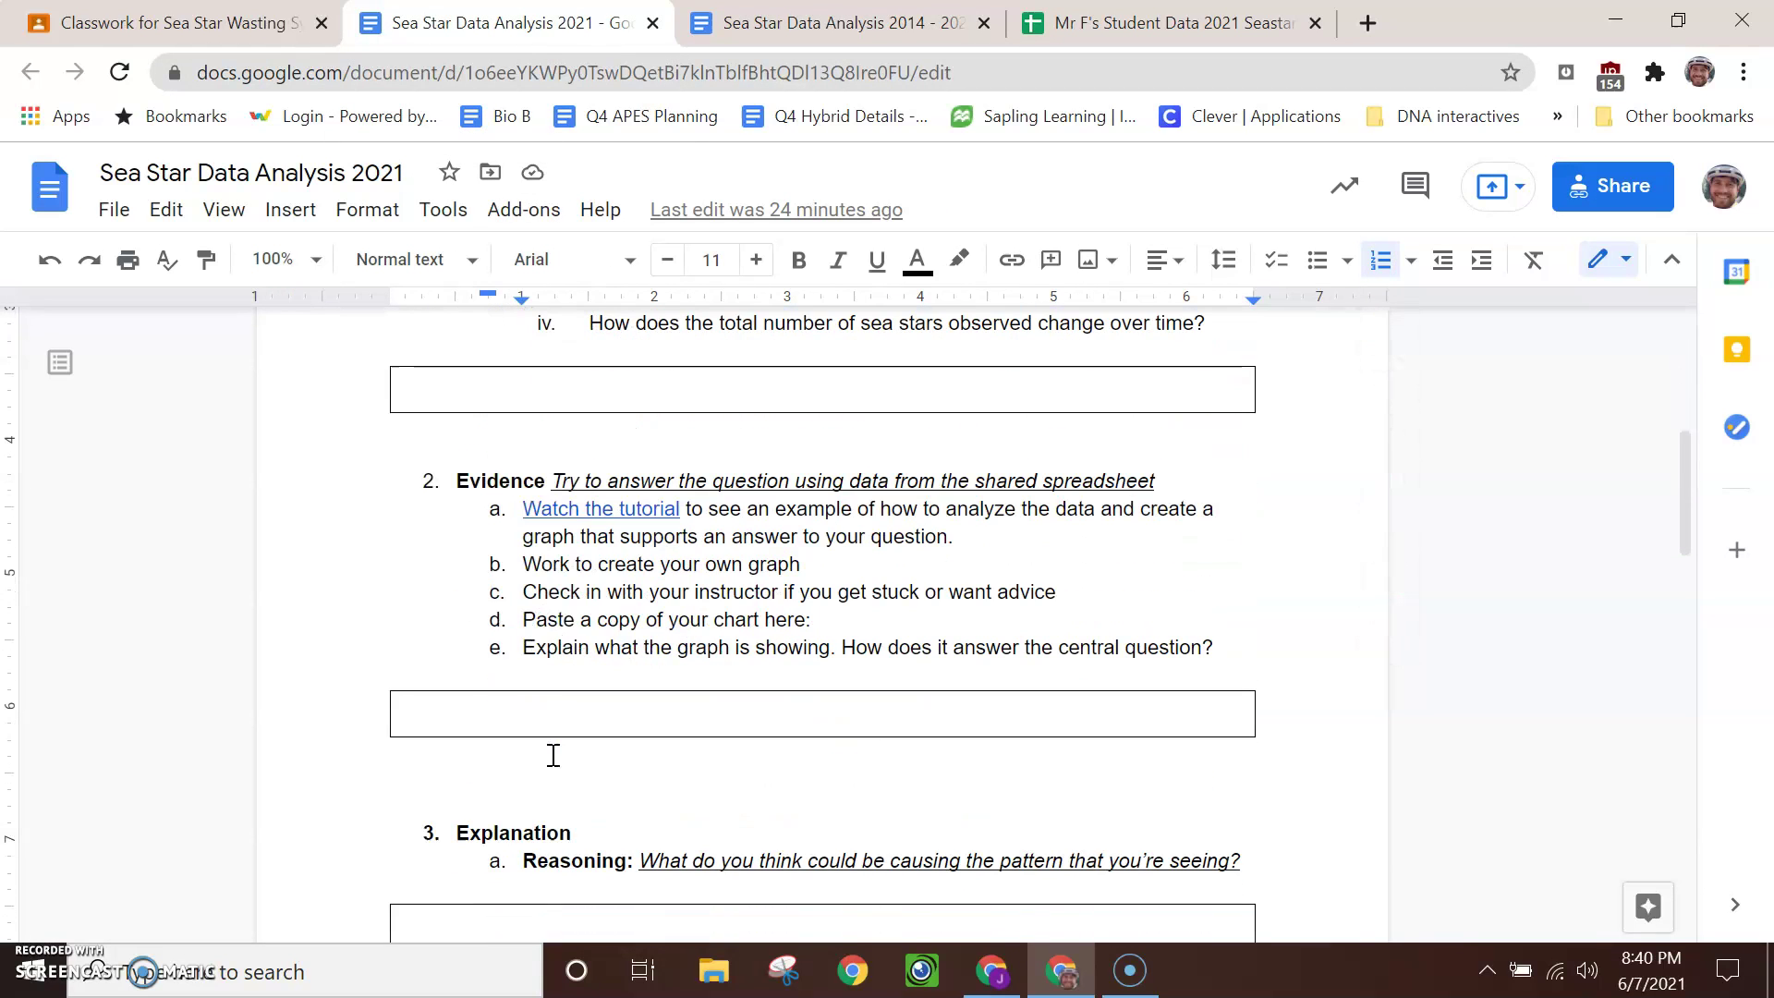
scroll(469, 654, "up", 3)
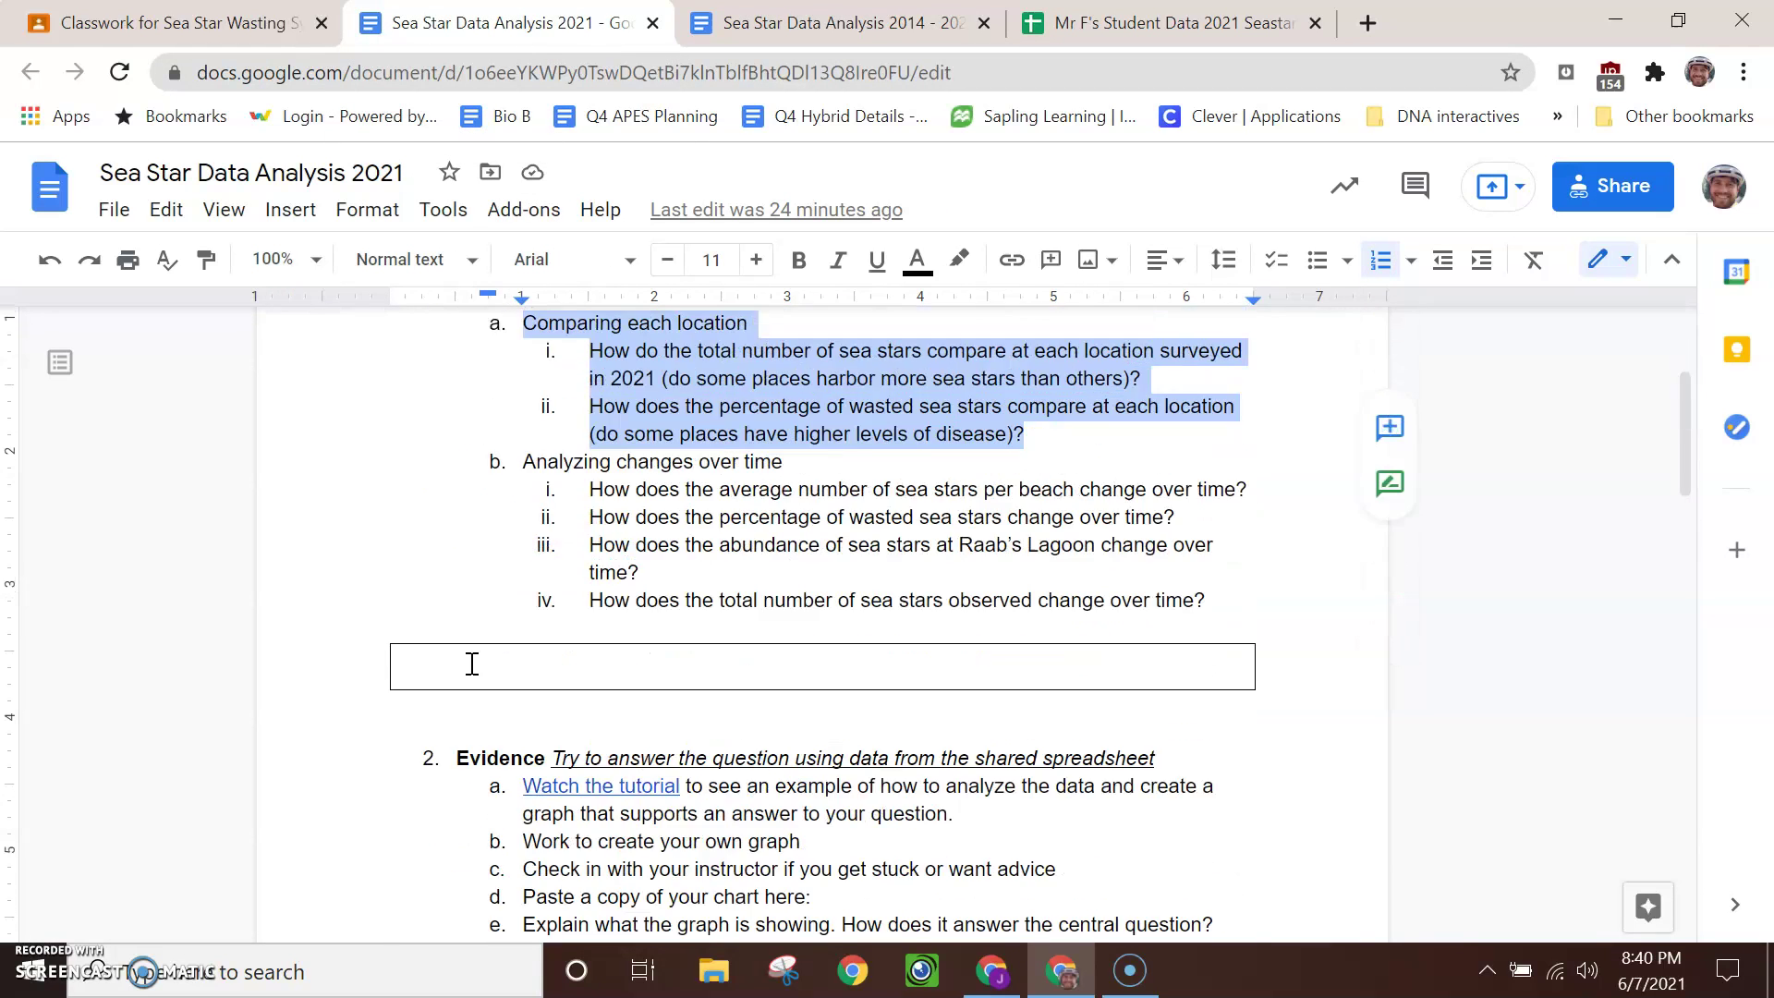
left_click(500, 668)
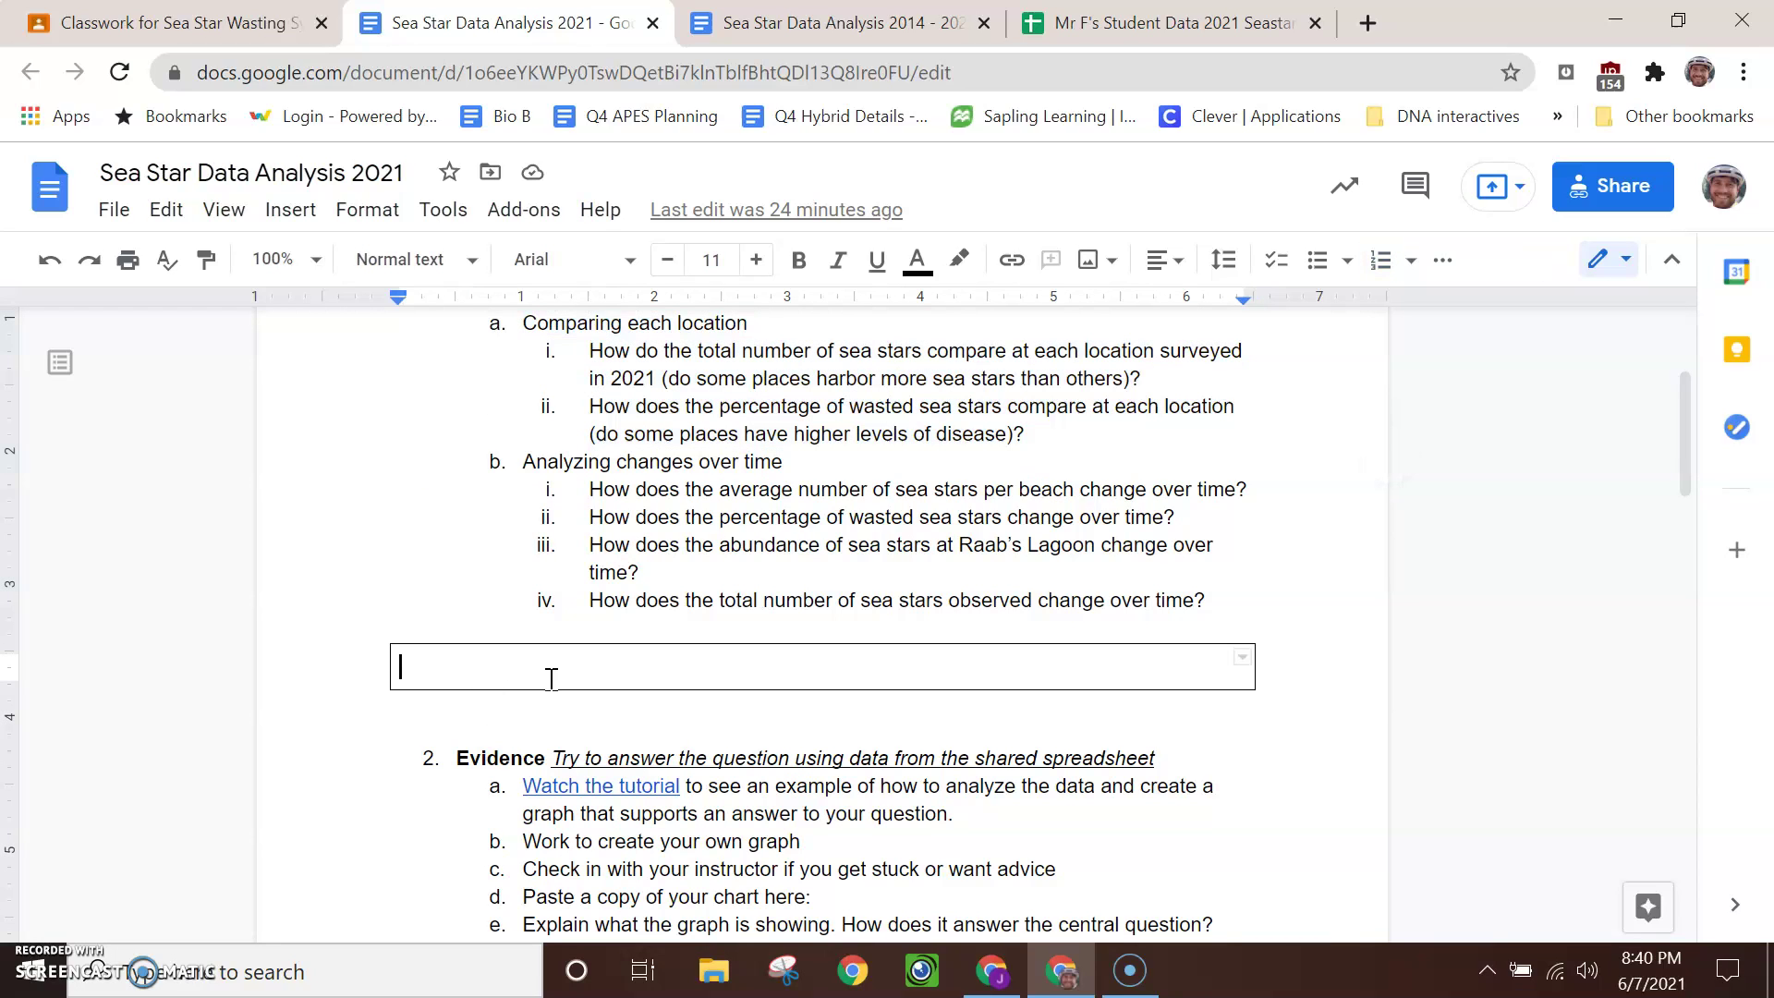
type("How ")
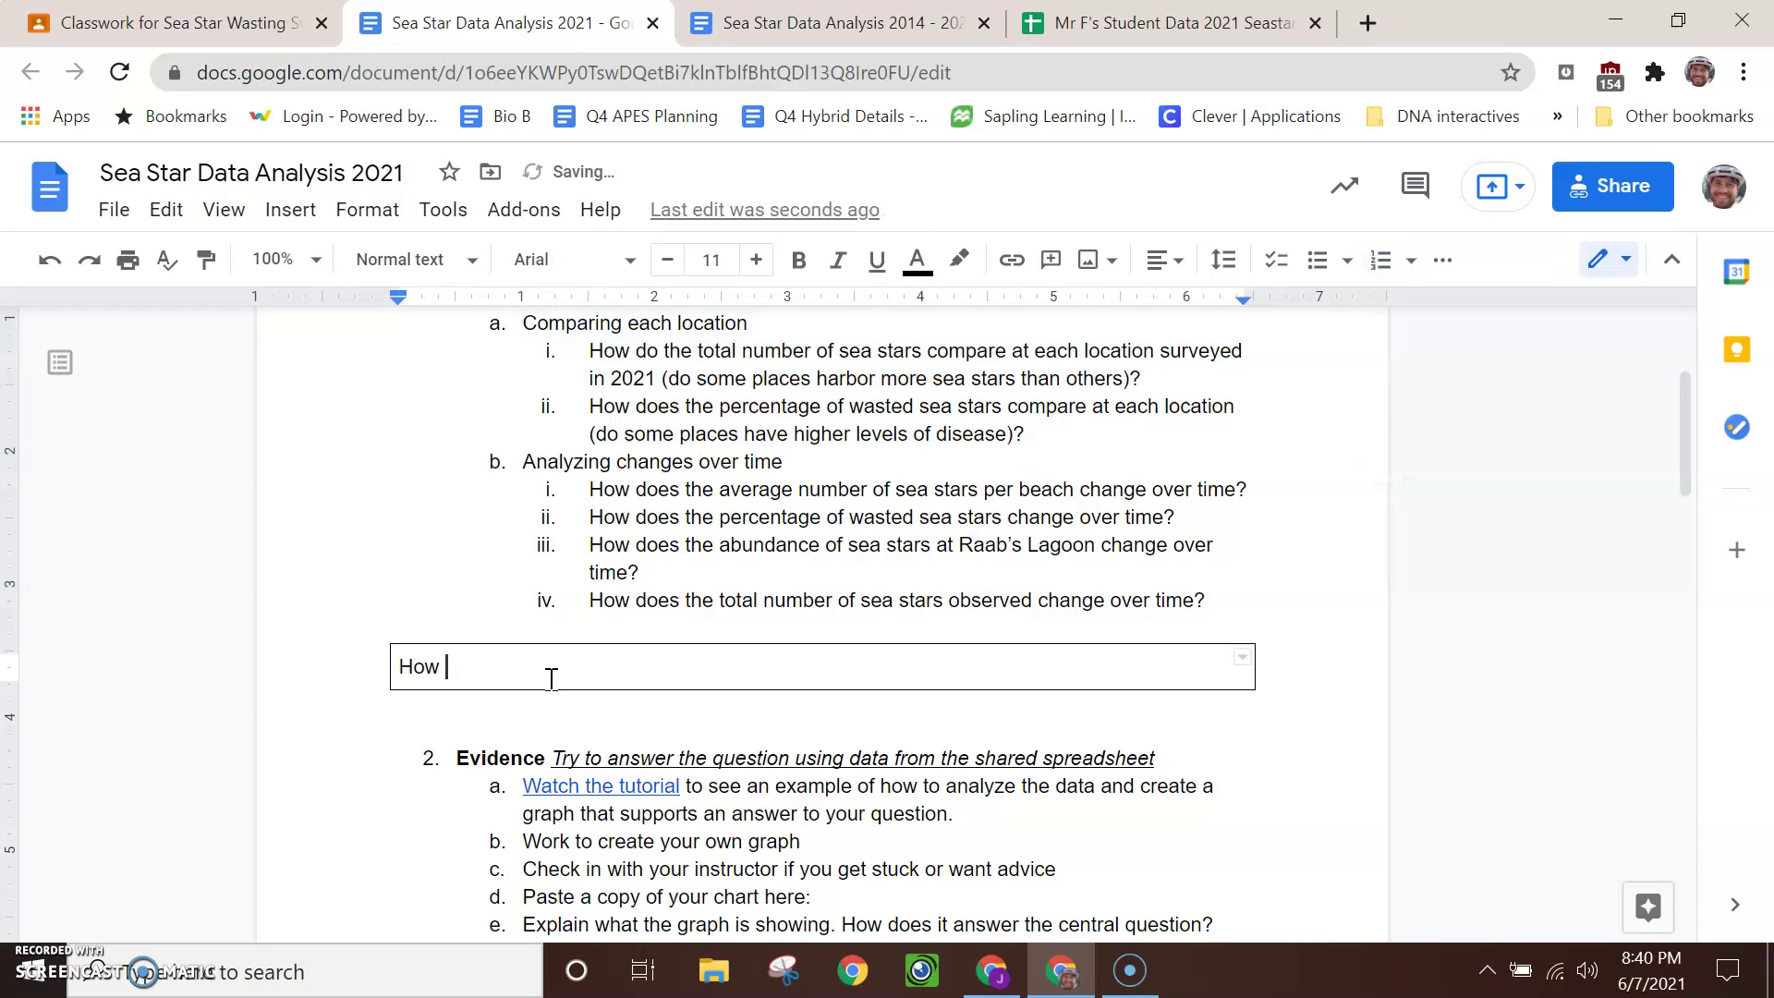
type("do the number of seas")
key("BackSpace")
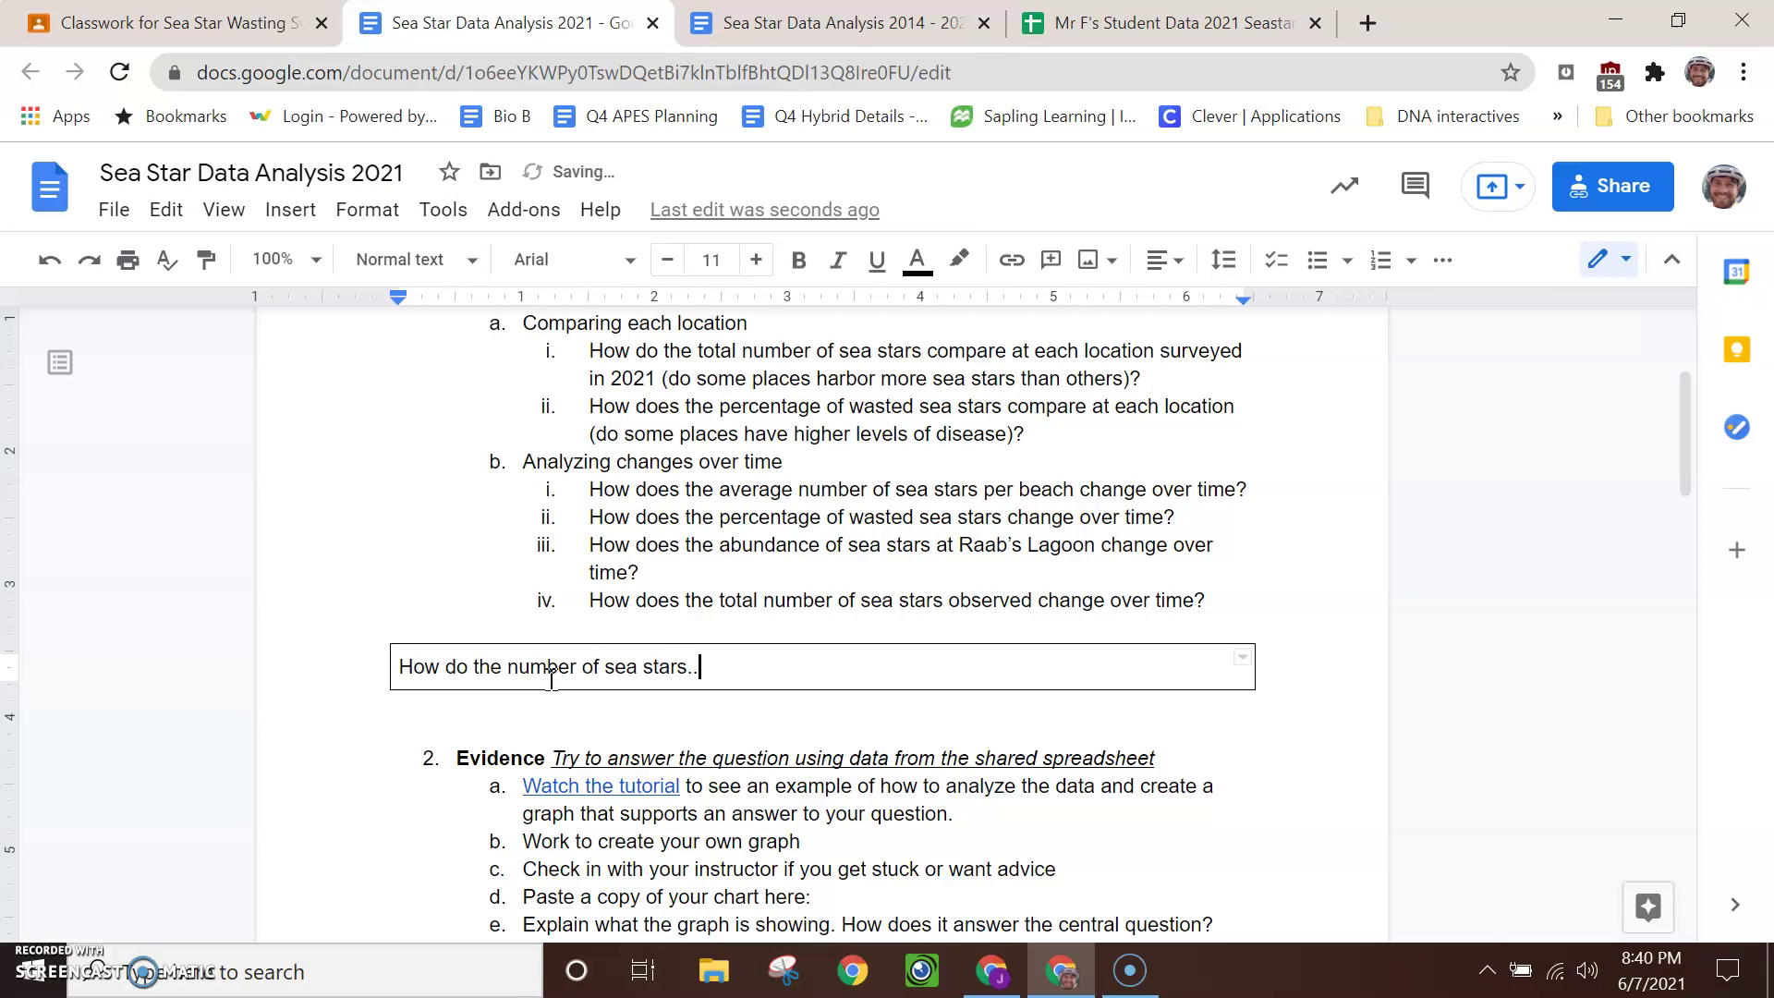
scroll(545, 665, "down", 5)
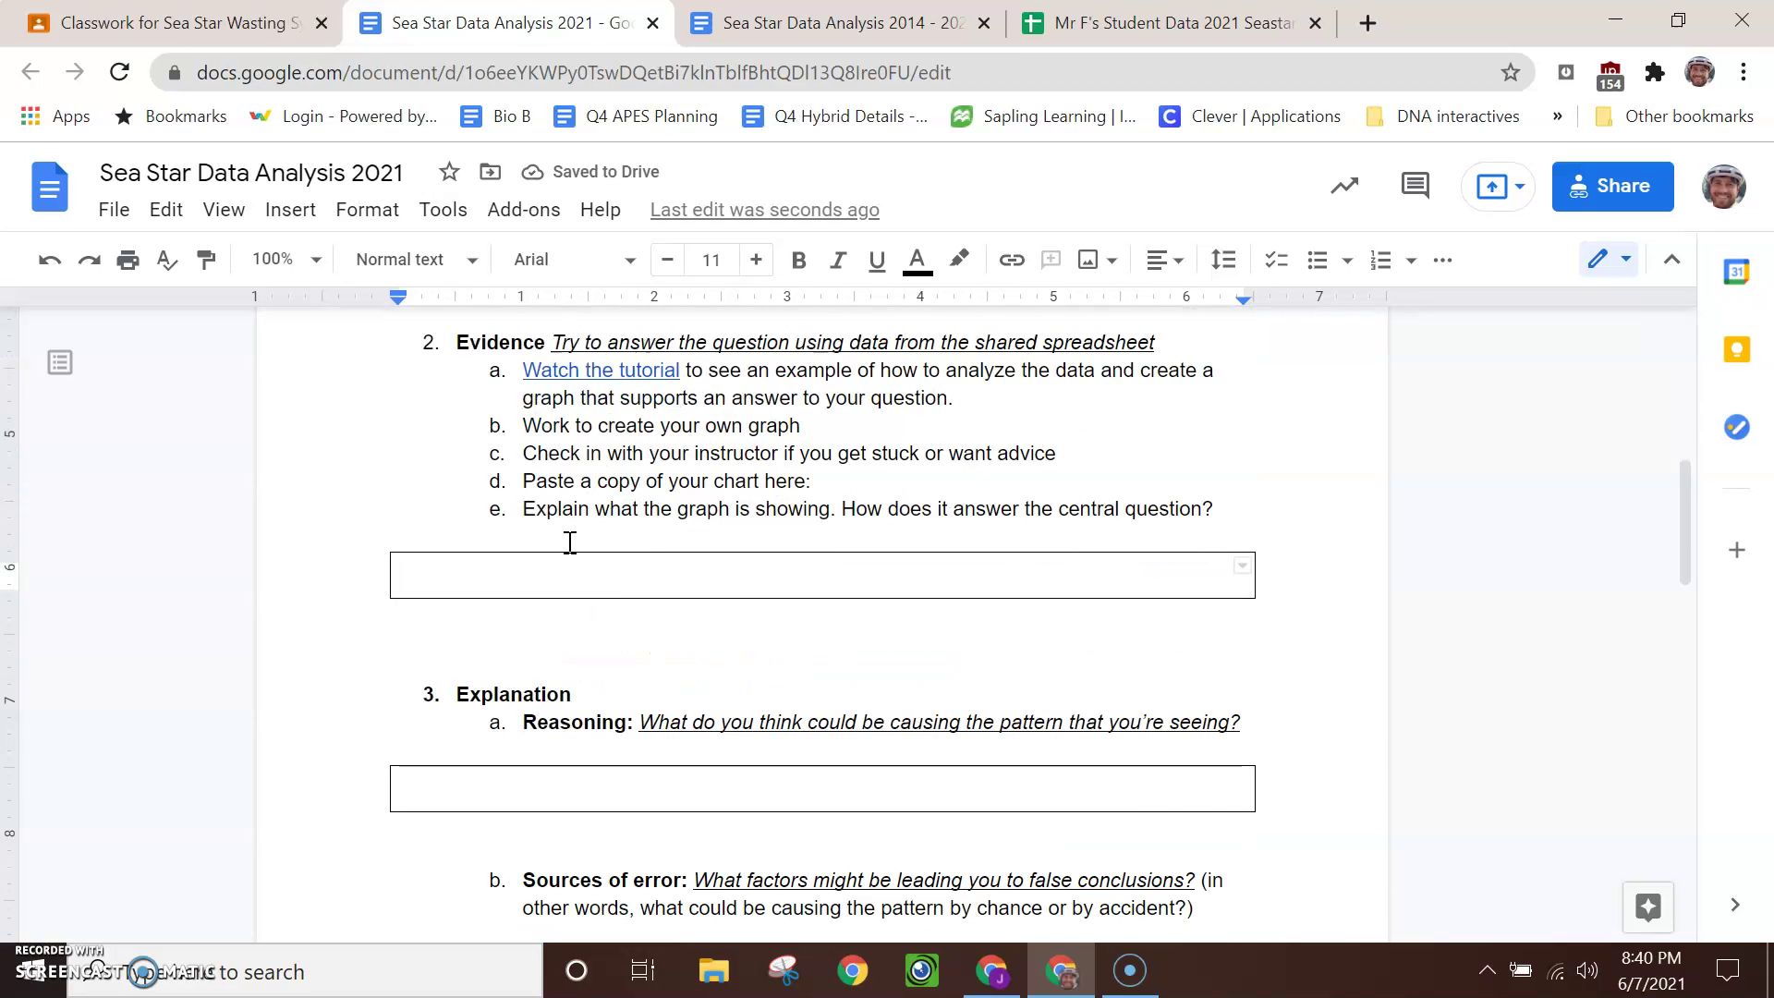
Step: Paste the copied chart into the Evidence box, linked to the spreadsheet
left_click(568, 578)
key("ctrl+v")
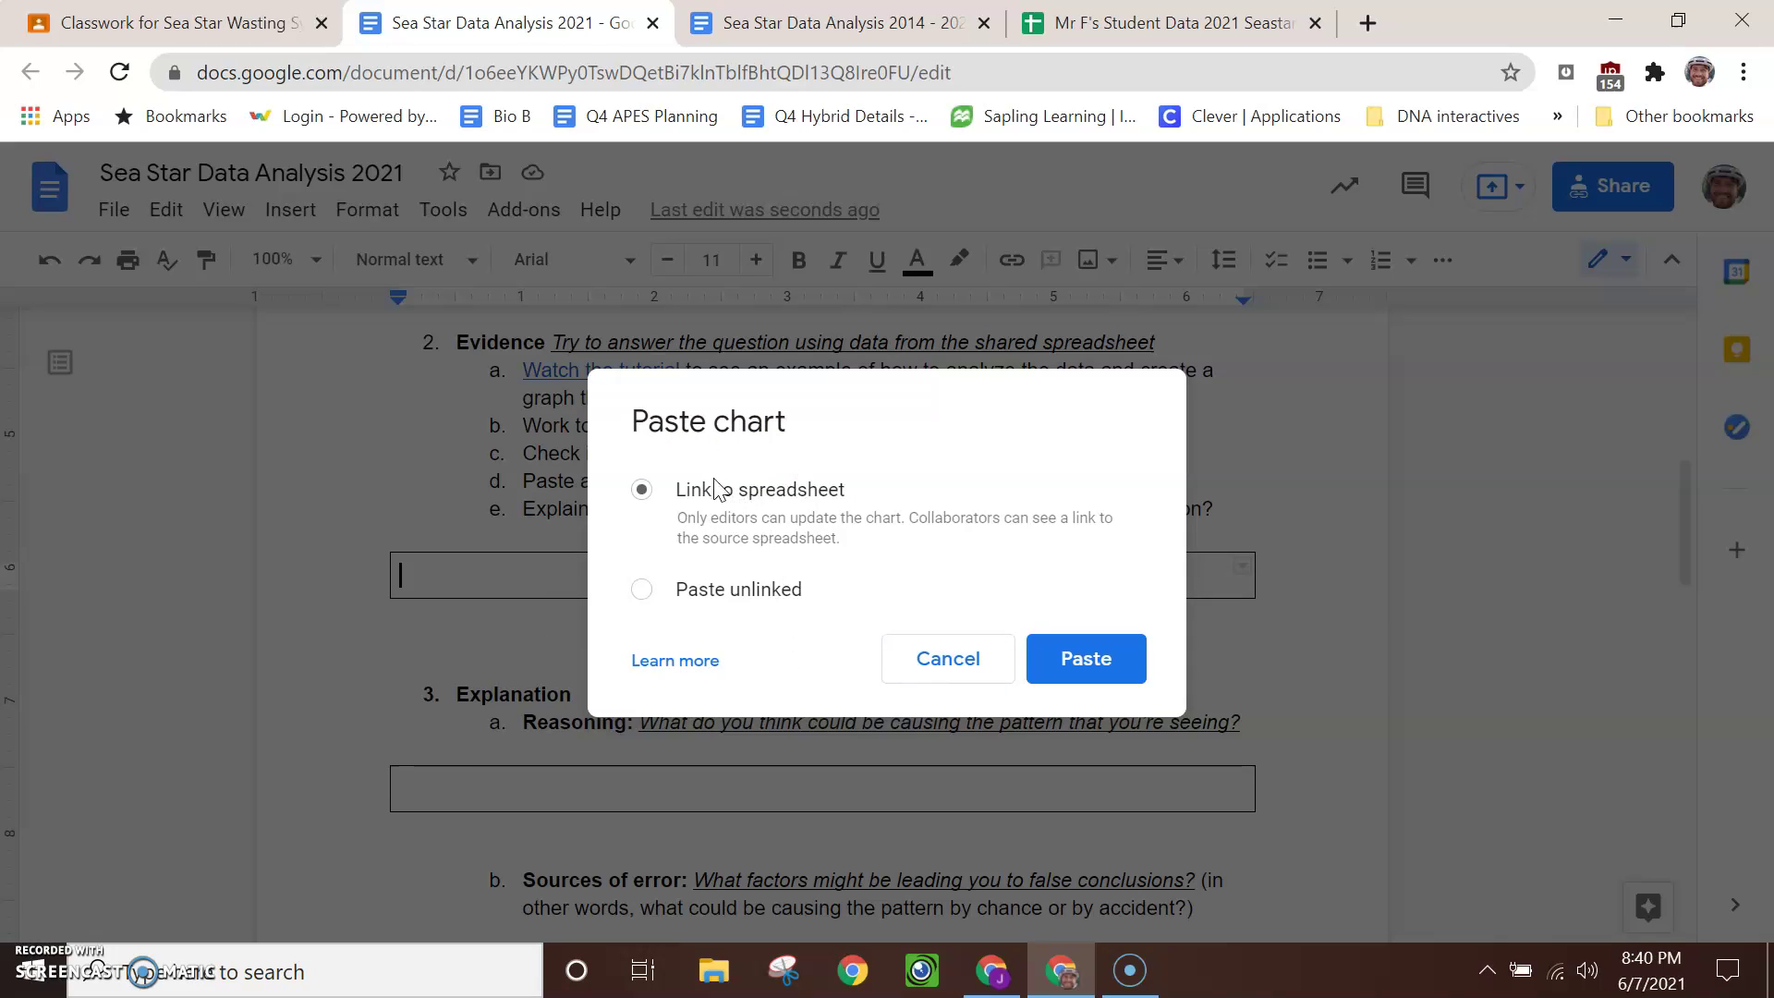
left_click(1077, 659)
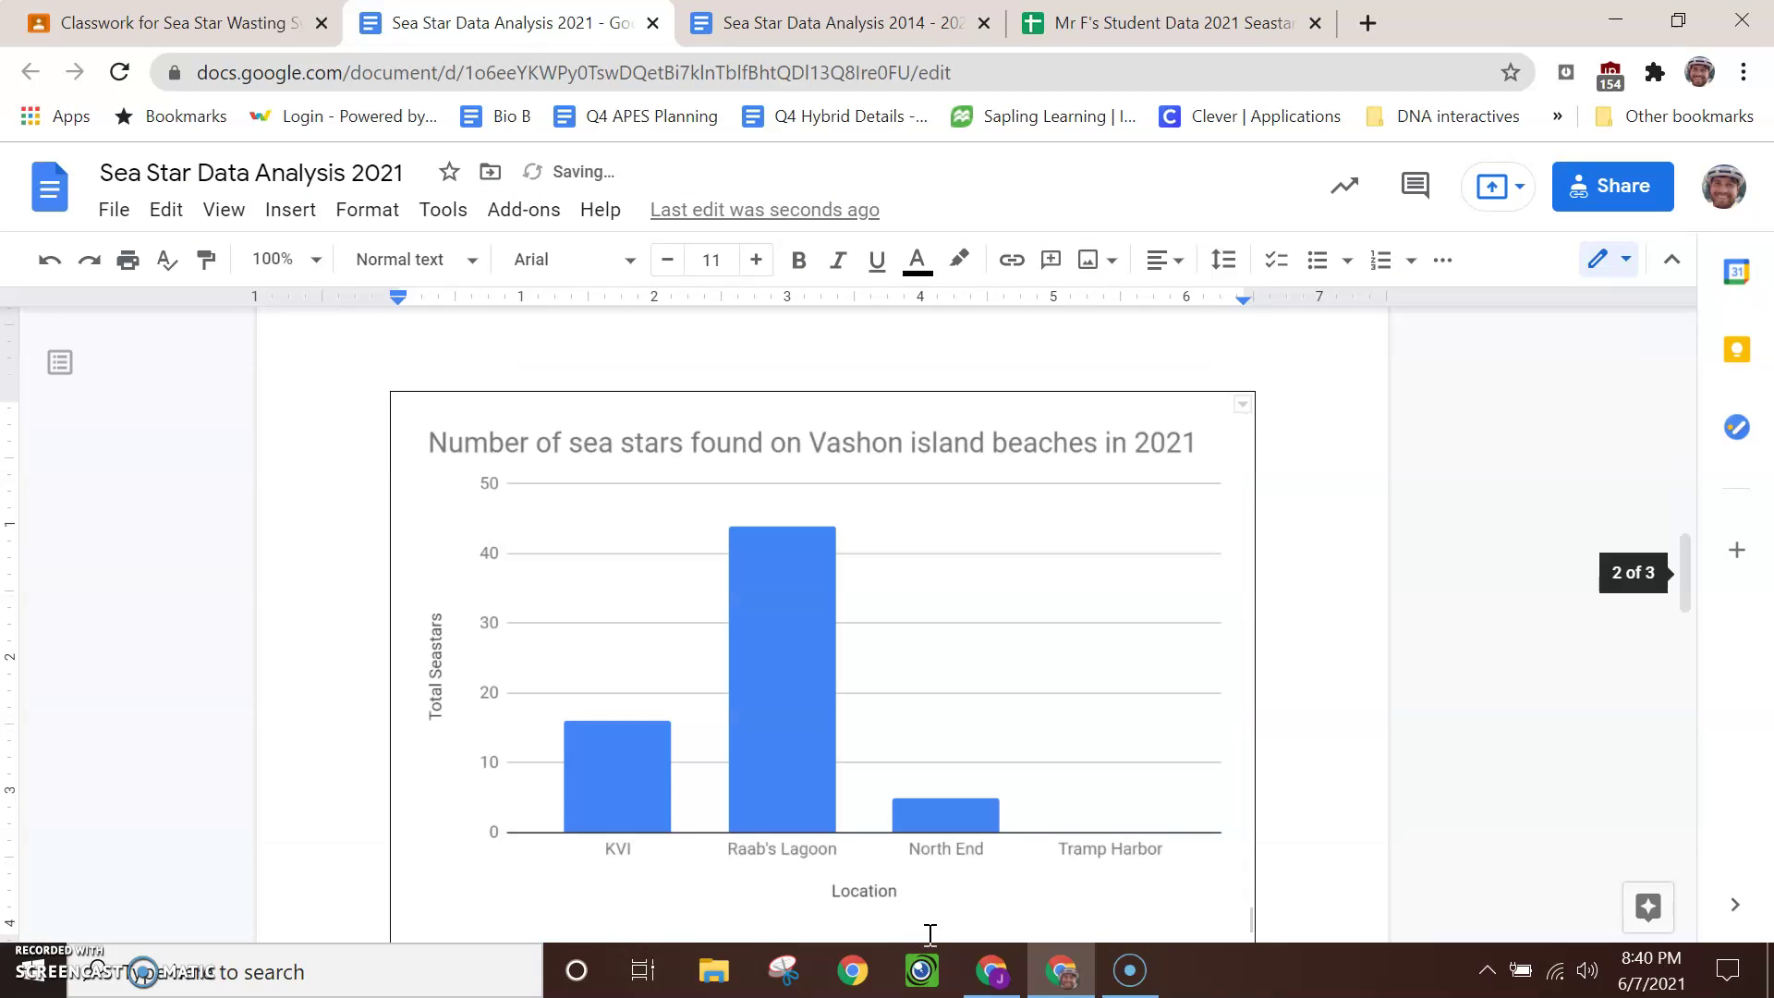
scroll(761, 622, "down", 5)
scroll(775, 635, "up", 6)
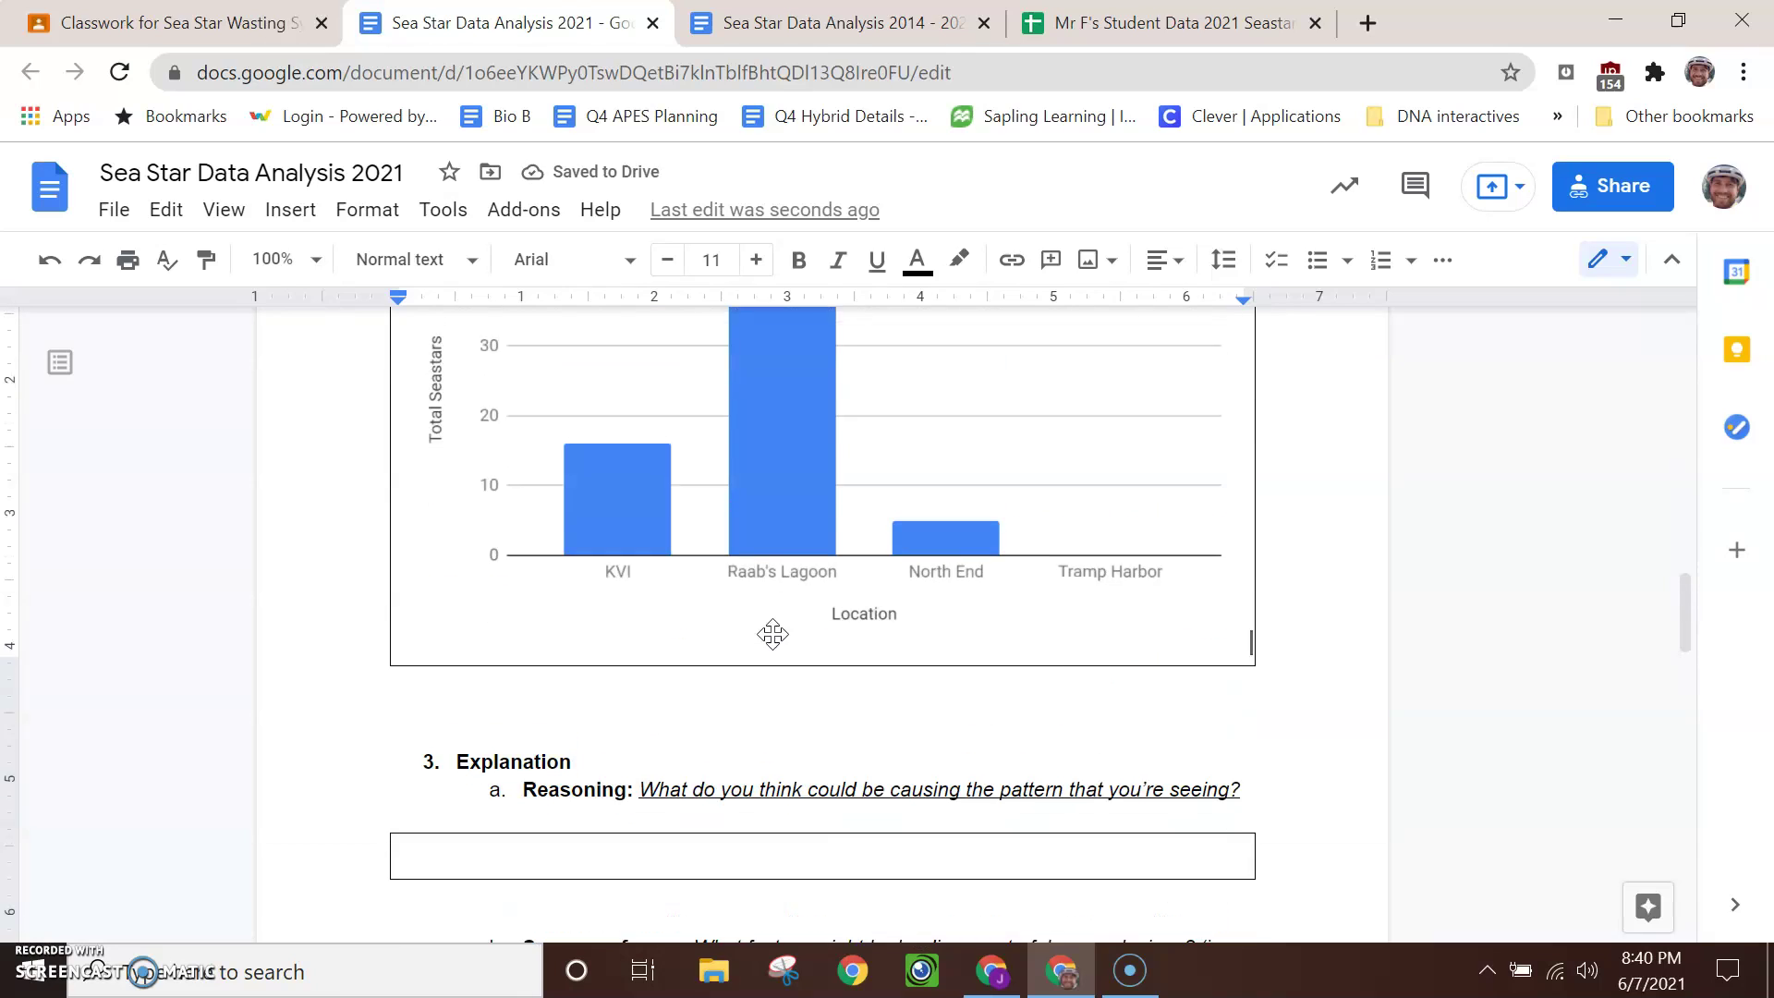
left_click(991, 471)
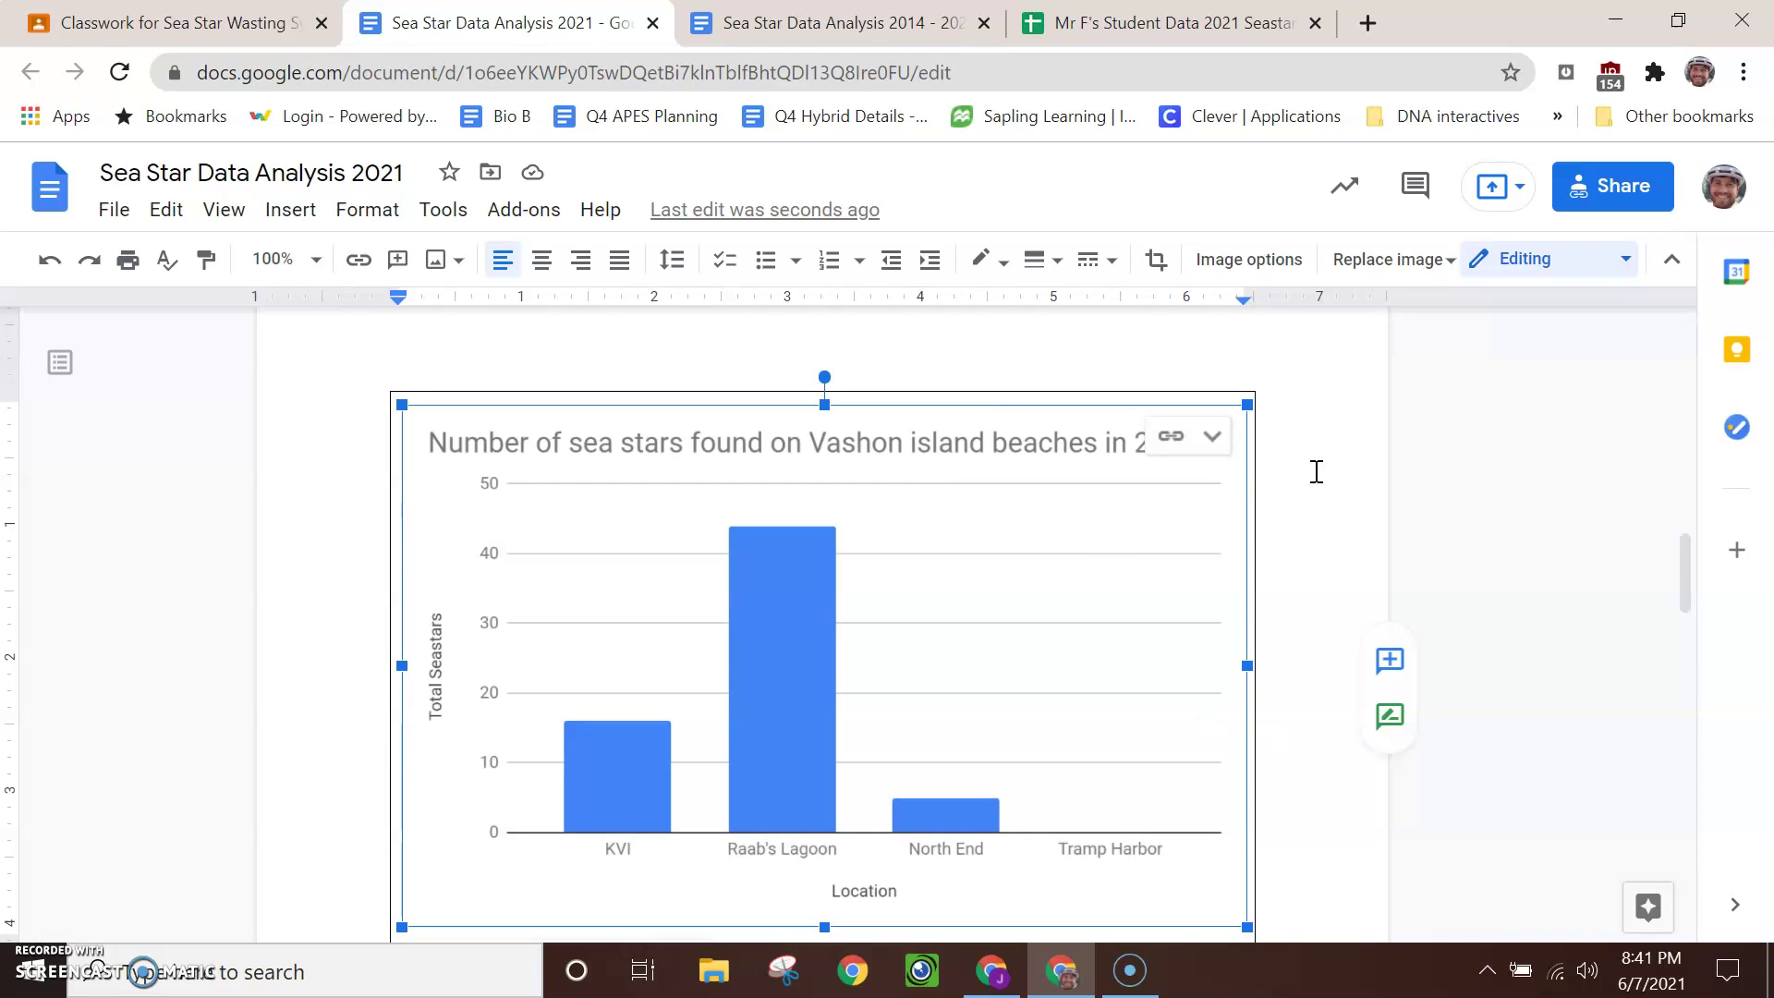
scroll(1342, 574, "down", 3)
scroll(1342, 574, "up", 3)
scroll(1342, 574, "up", 10)
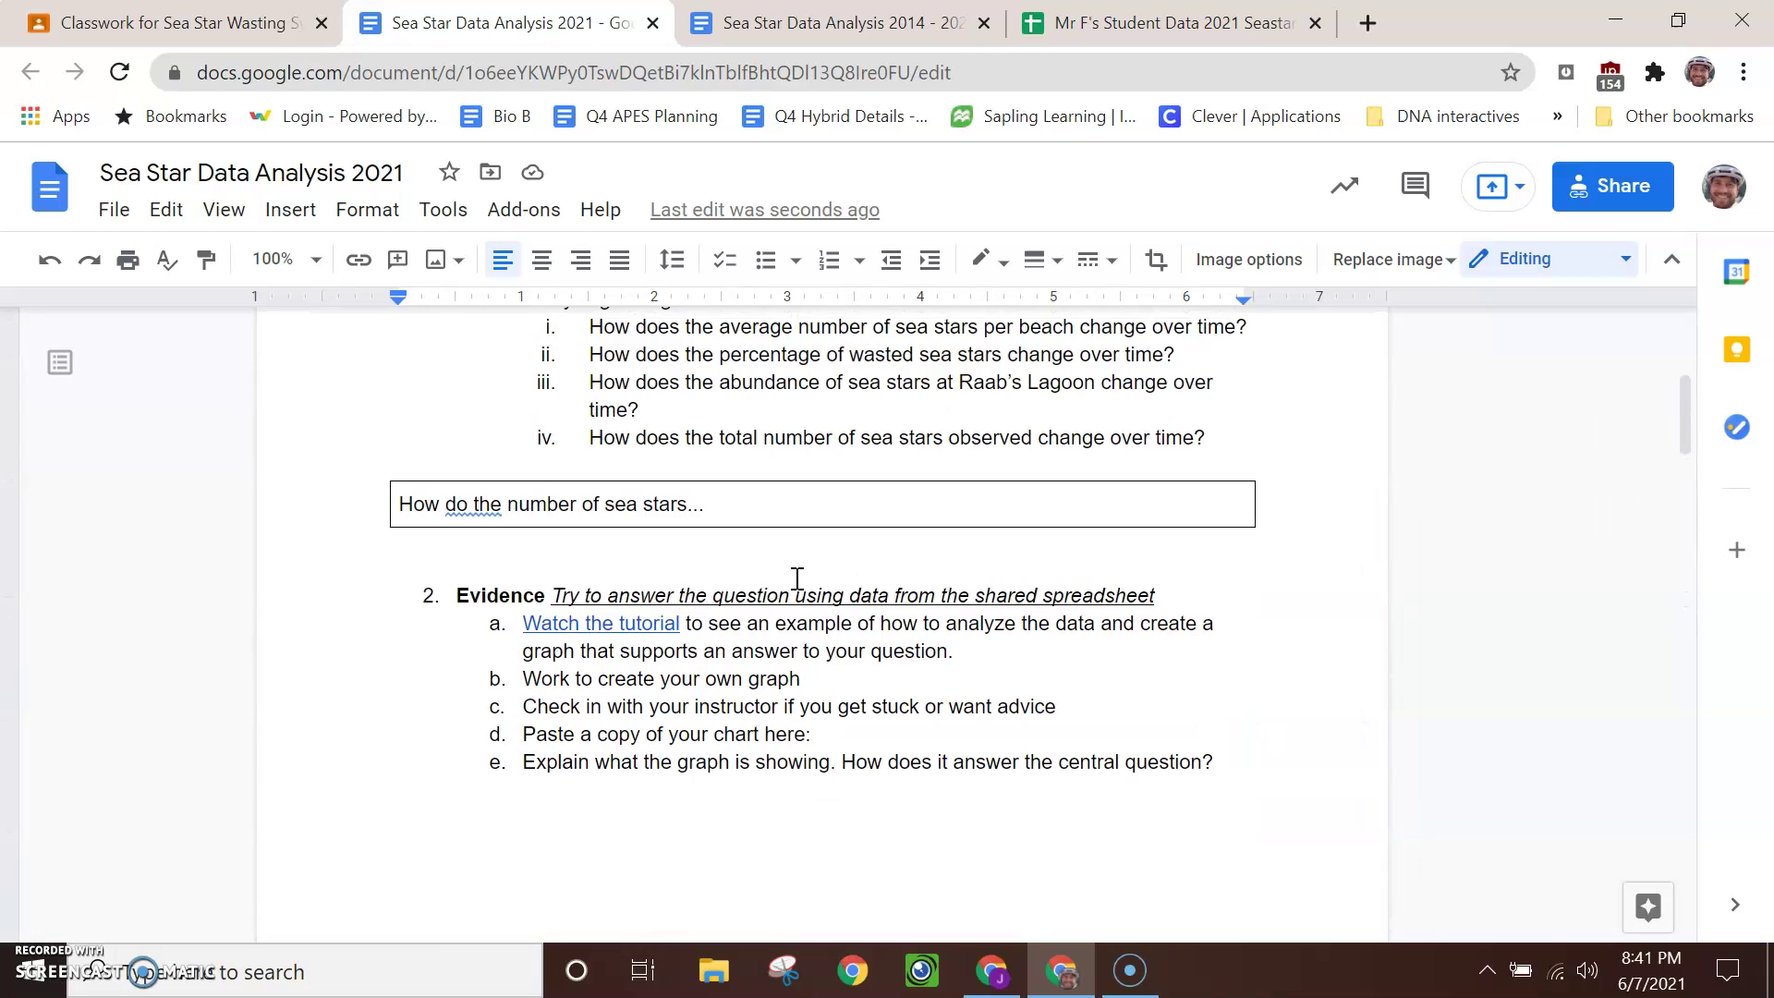
scroll(807, 577, "up", 5)
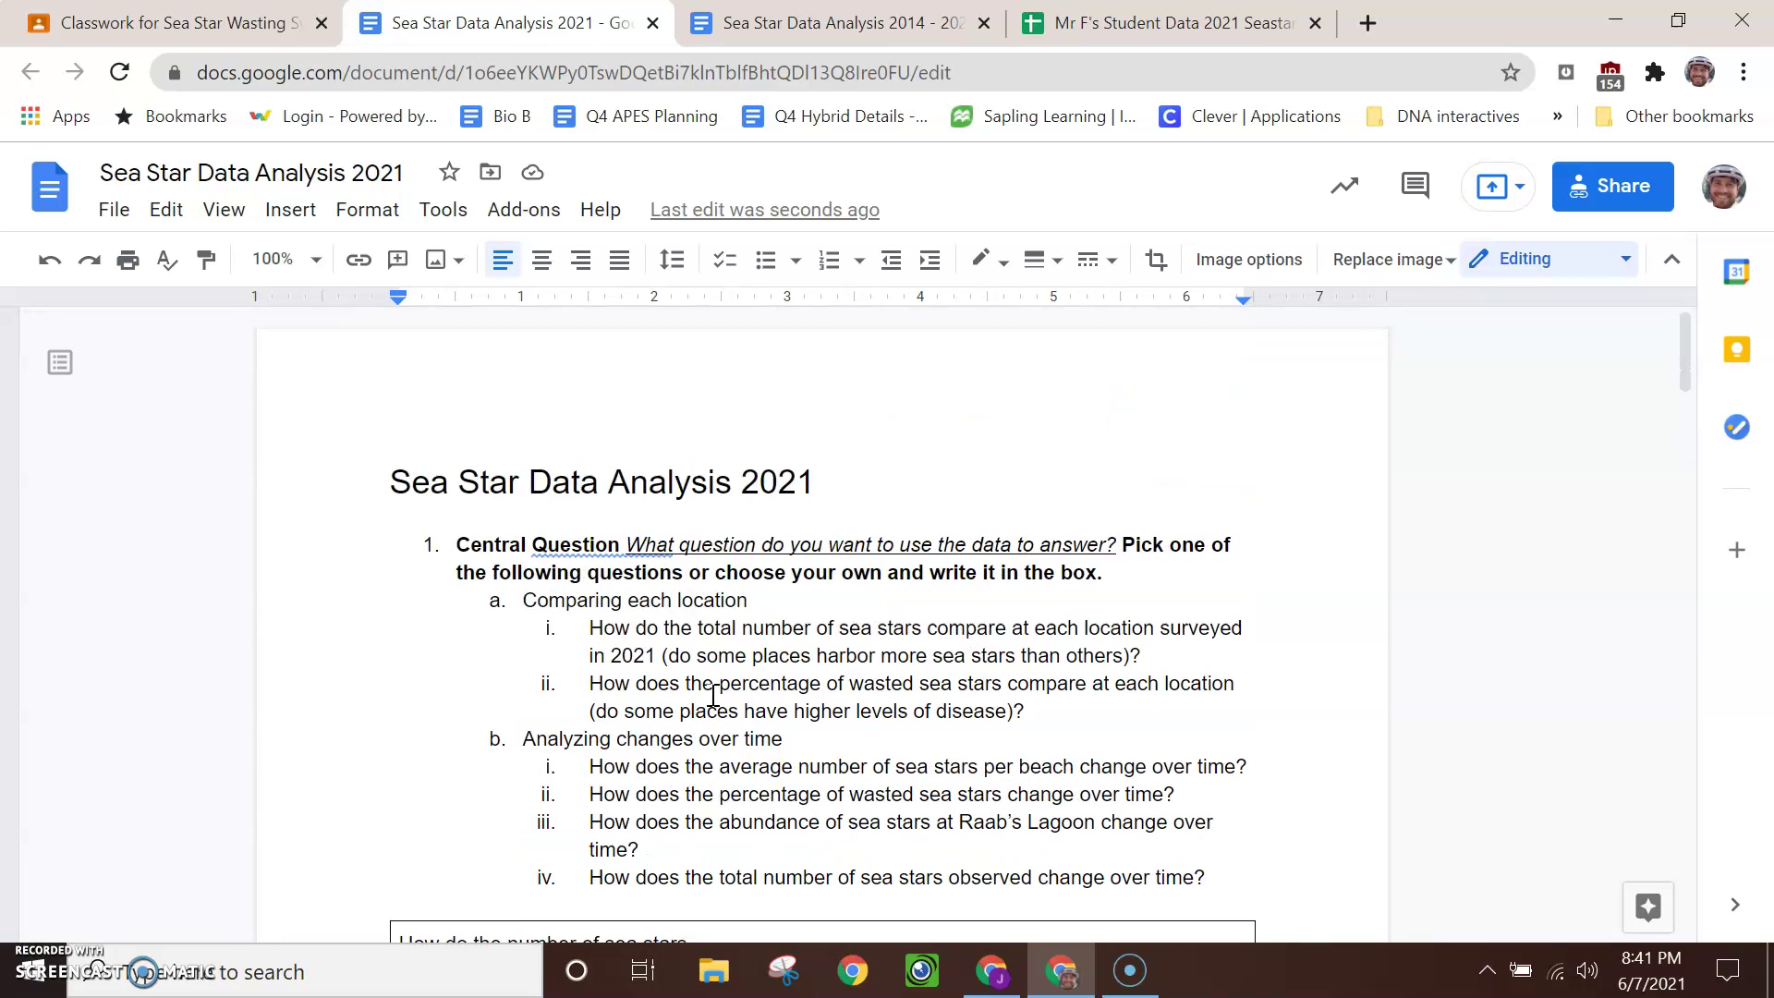
scroll(686, 716, "down", 3)
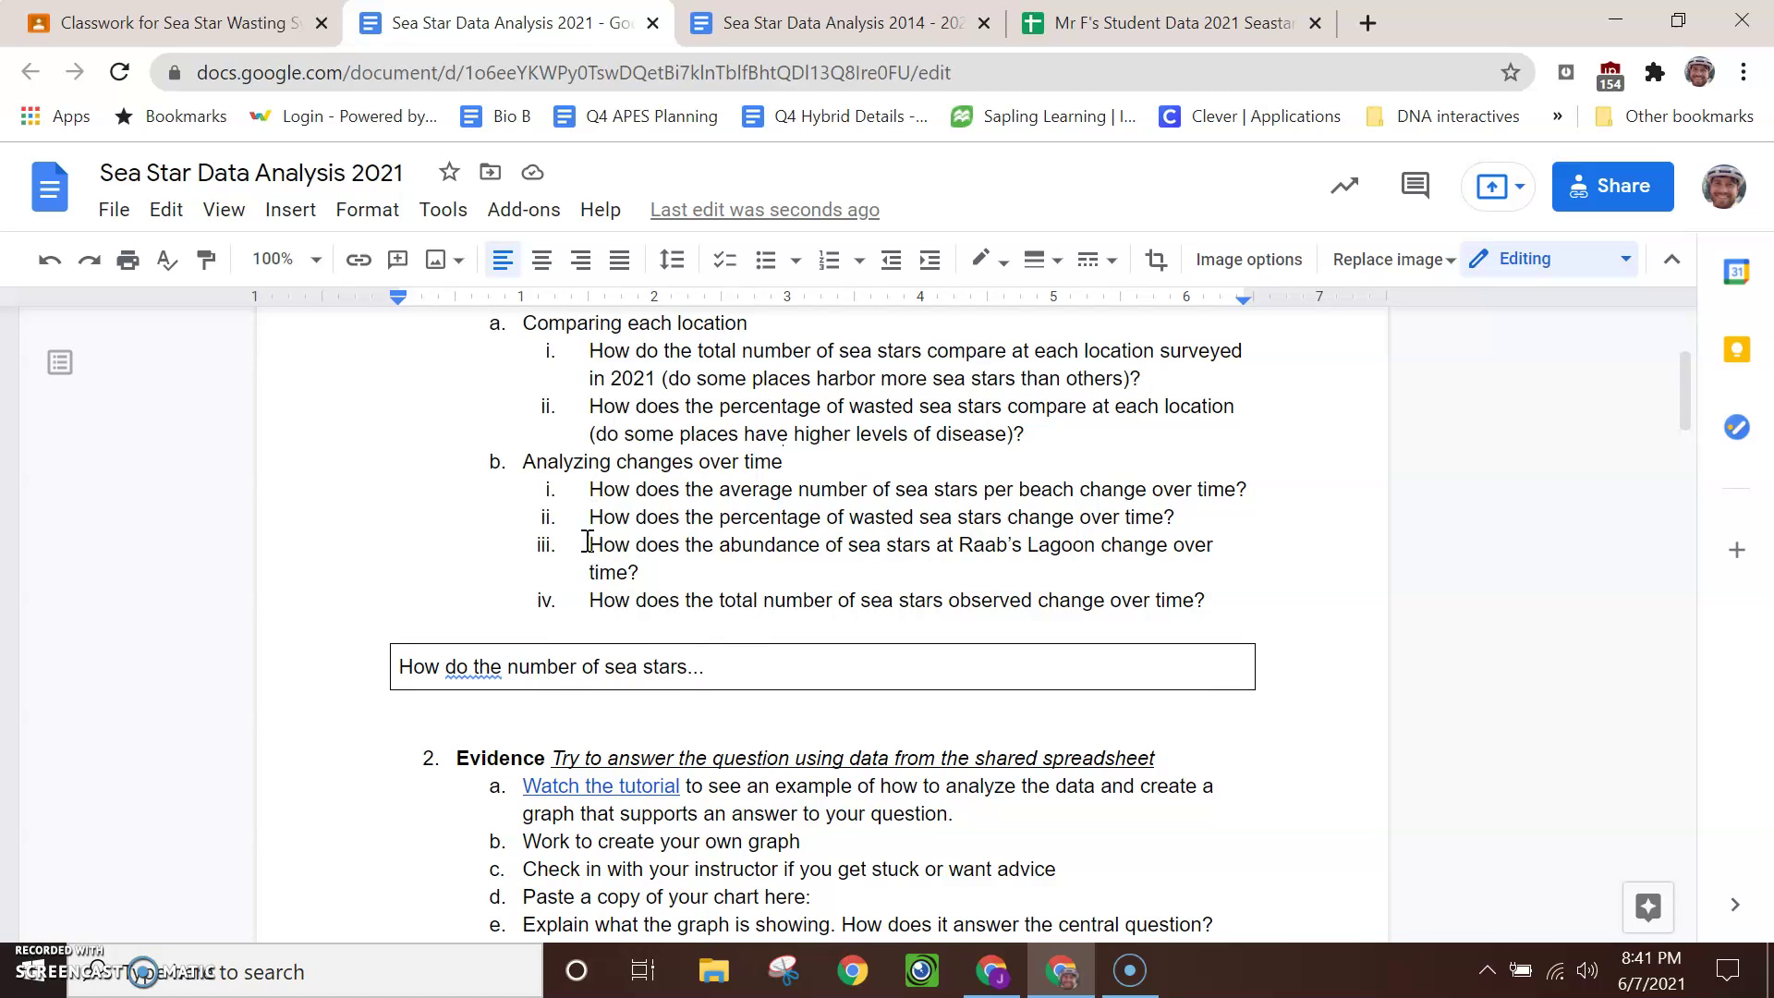
key("alt+p")
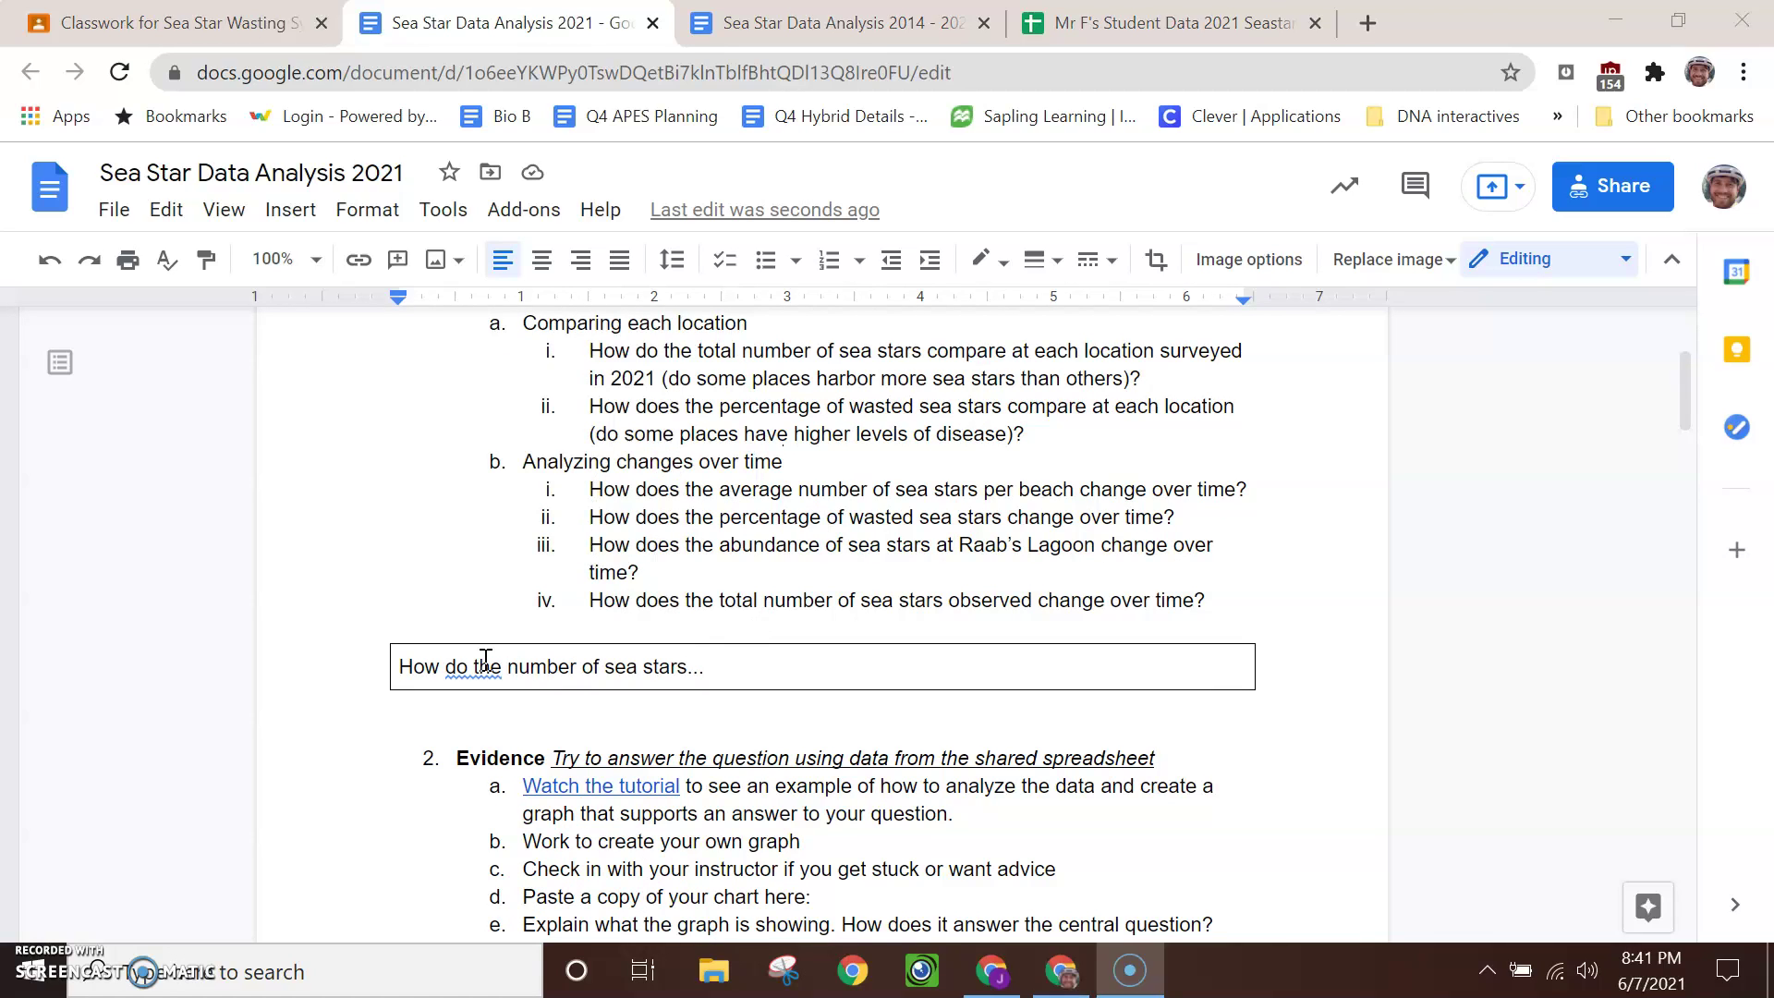
Step: Go through the Sea Star Data Analysis 2014 - 2020 document's data table and line charts
left_click(246, 21)
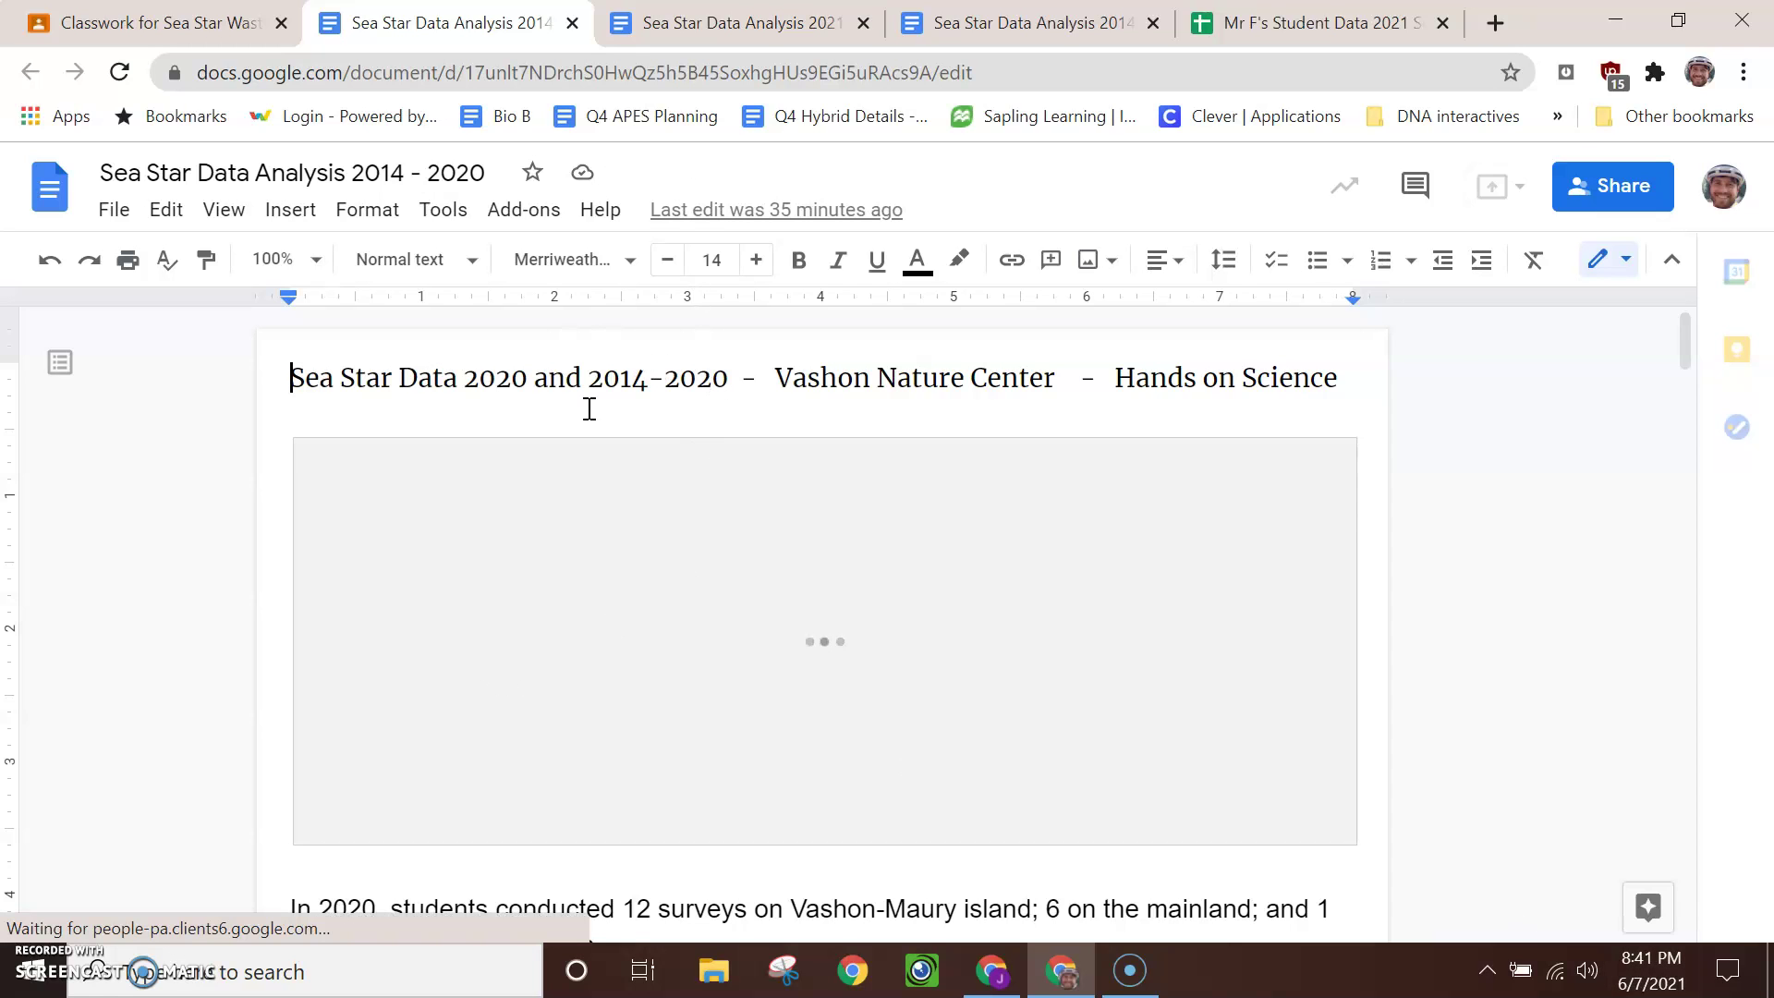
scroll(604, 723, "down", 15)
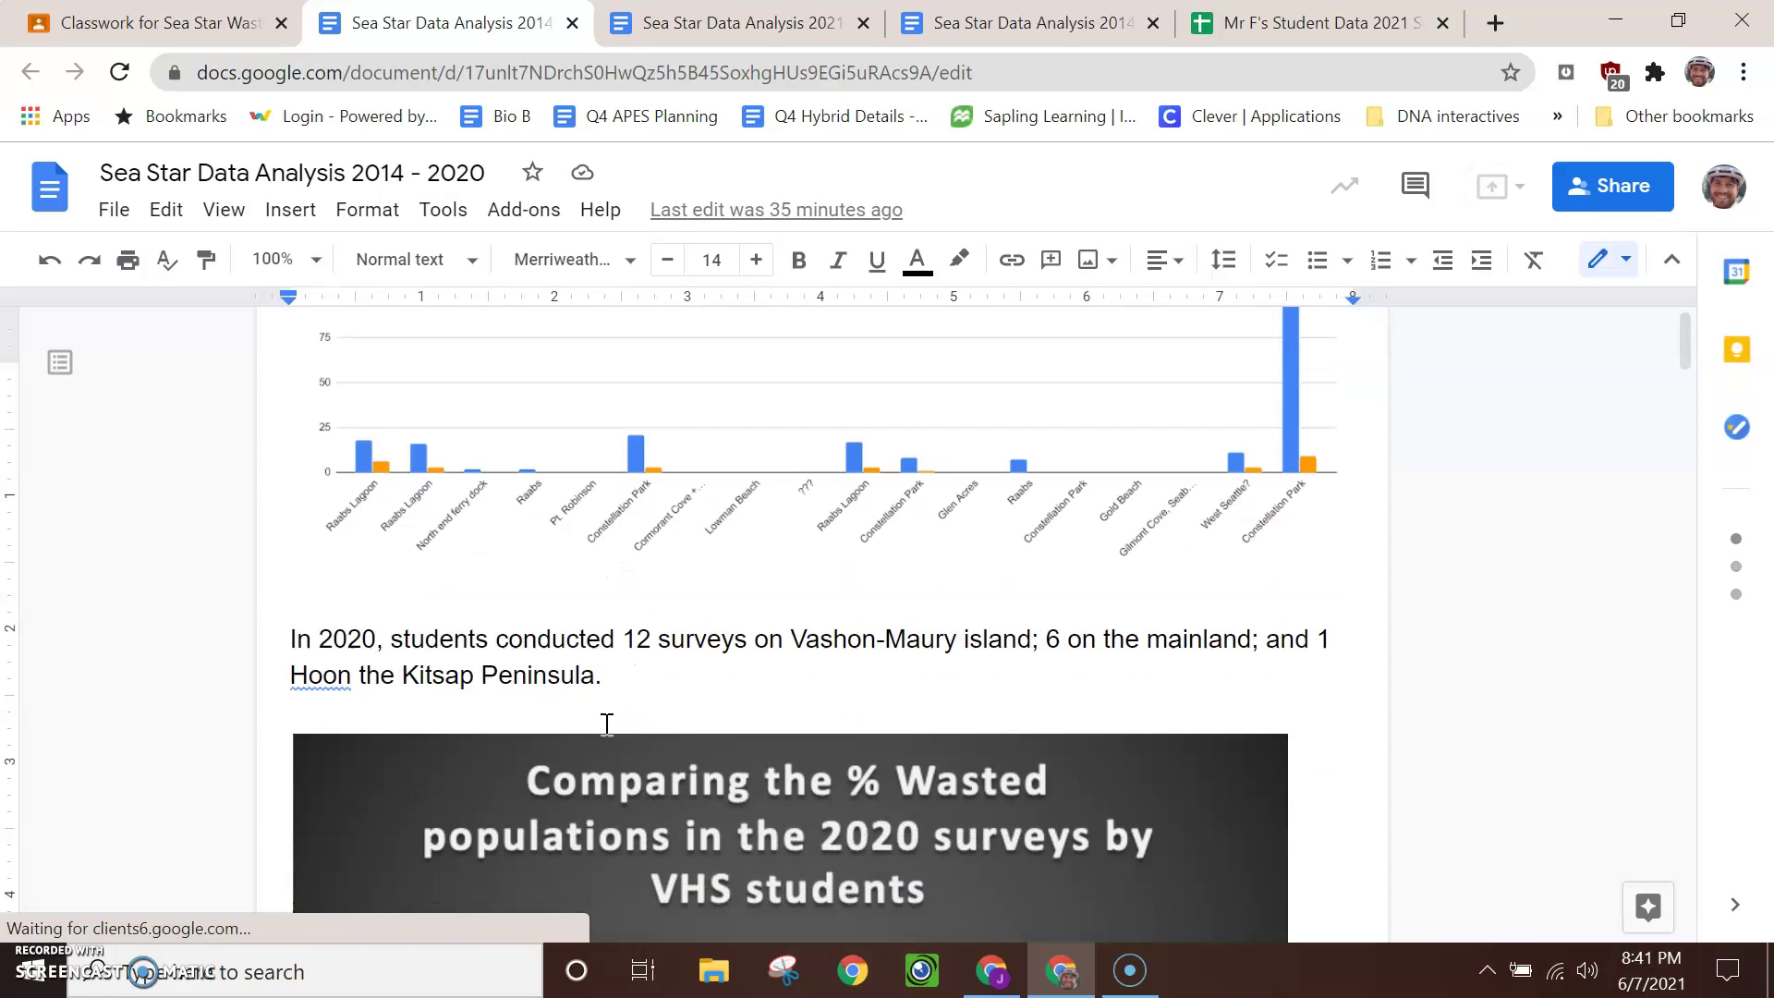
scroll(607, 726, "down", 9)
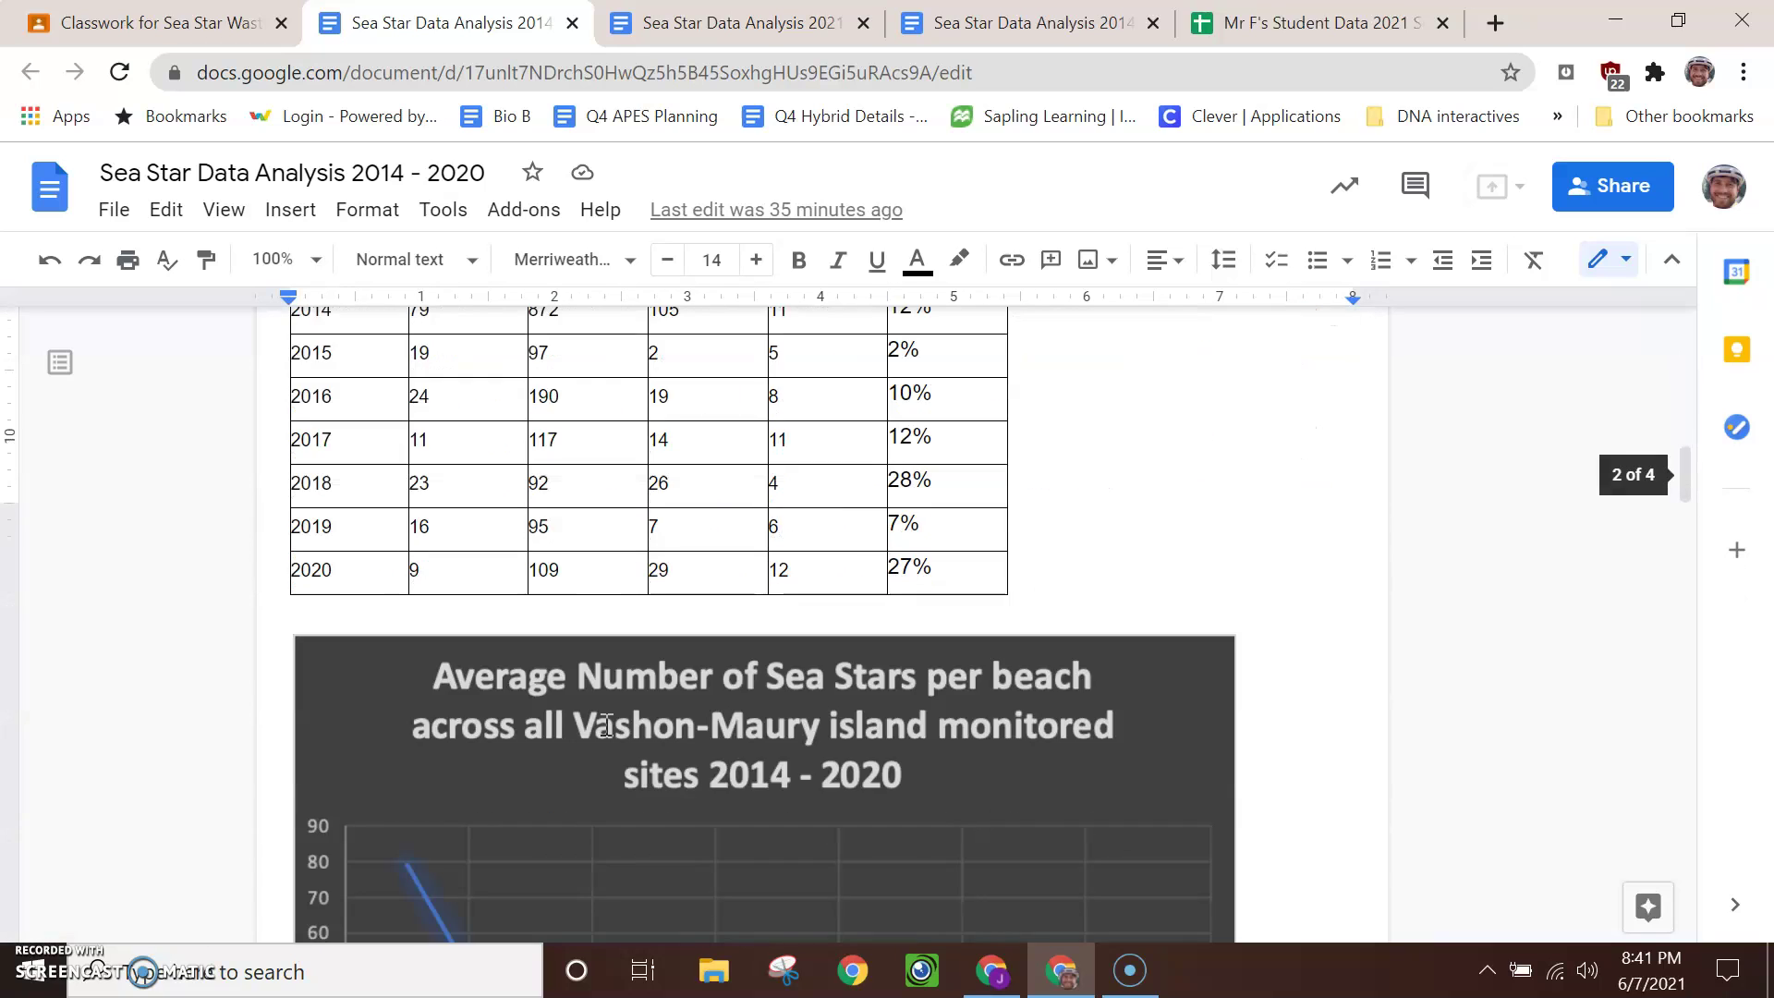
scroll(552, 573, "up", 4)
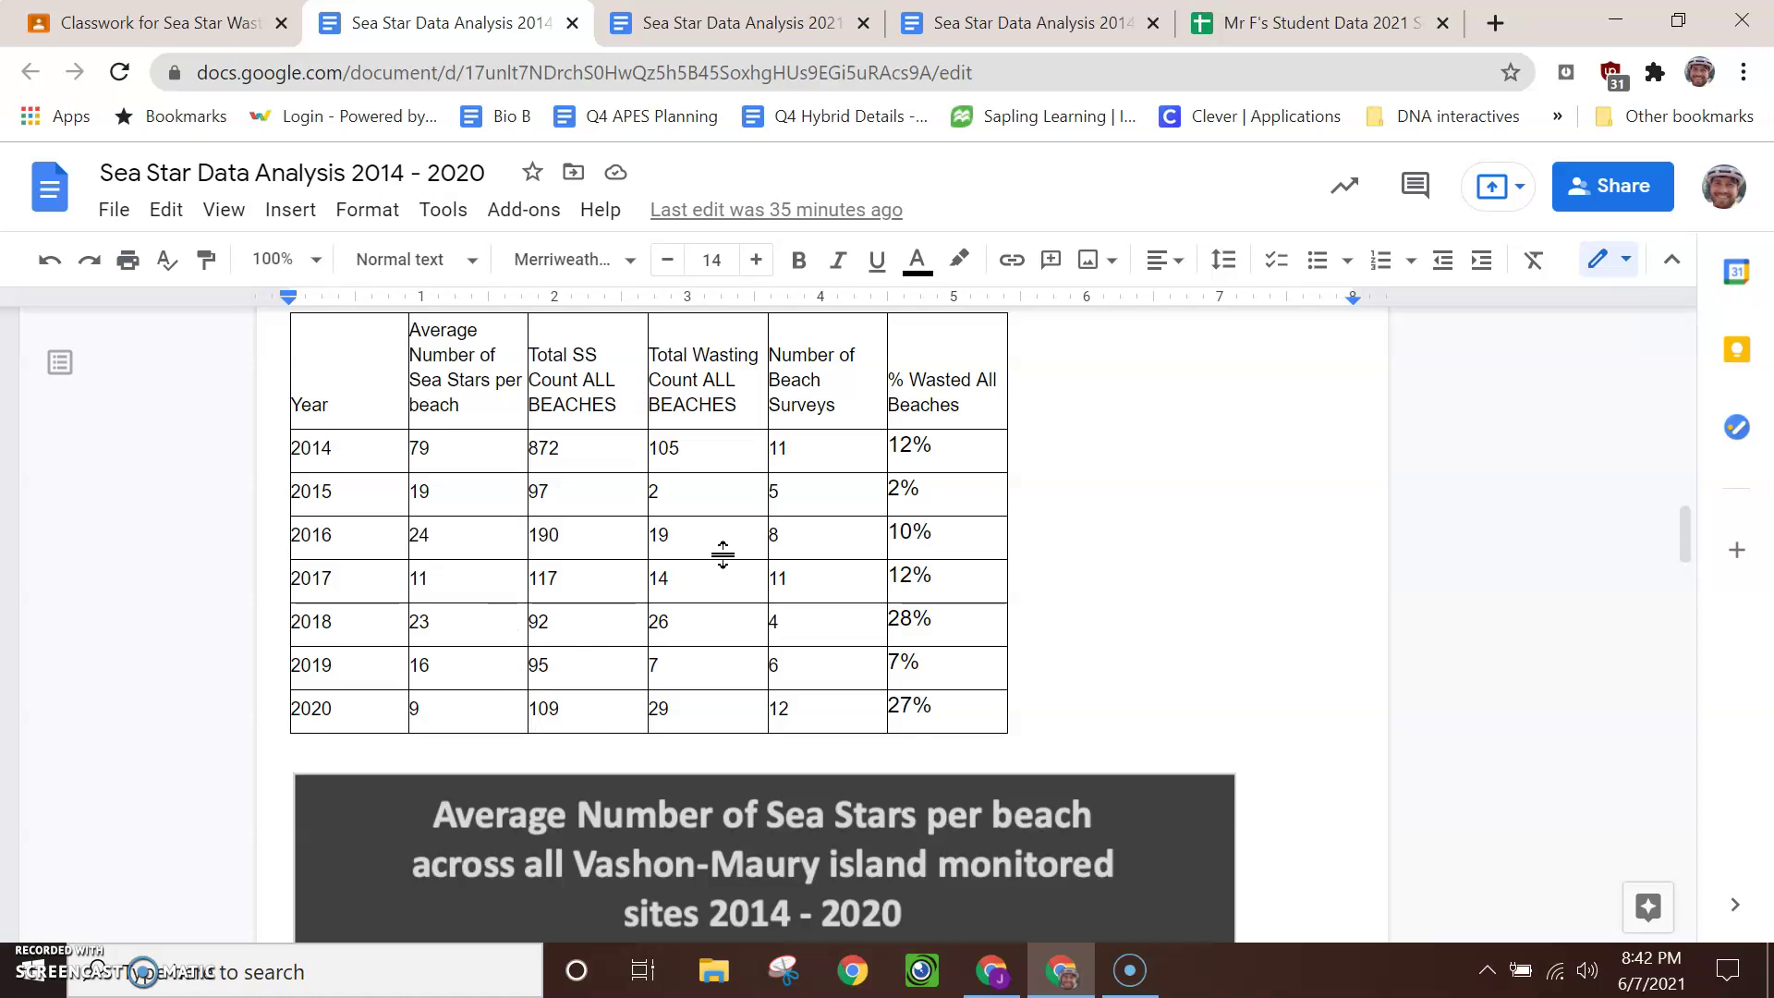
scroll(724, 554, "down", 6)
scroll(620, 704, "up", 3)
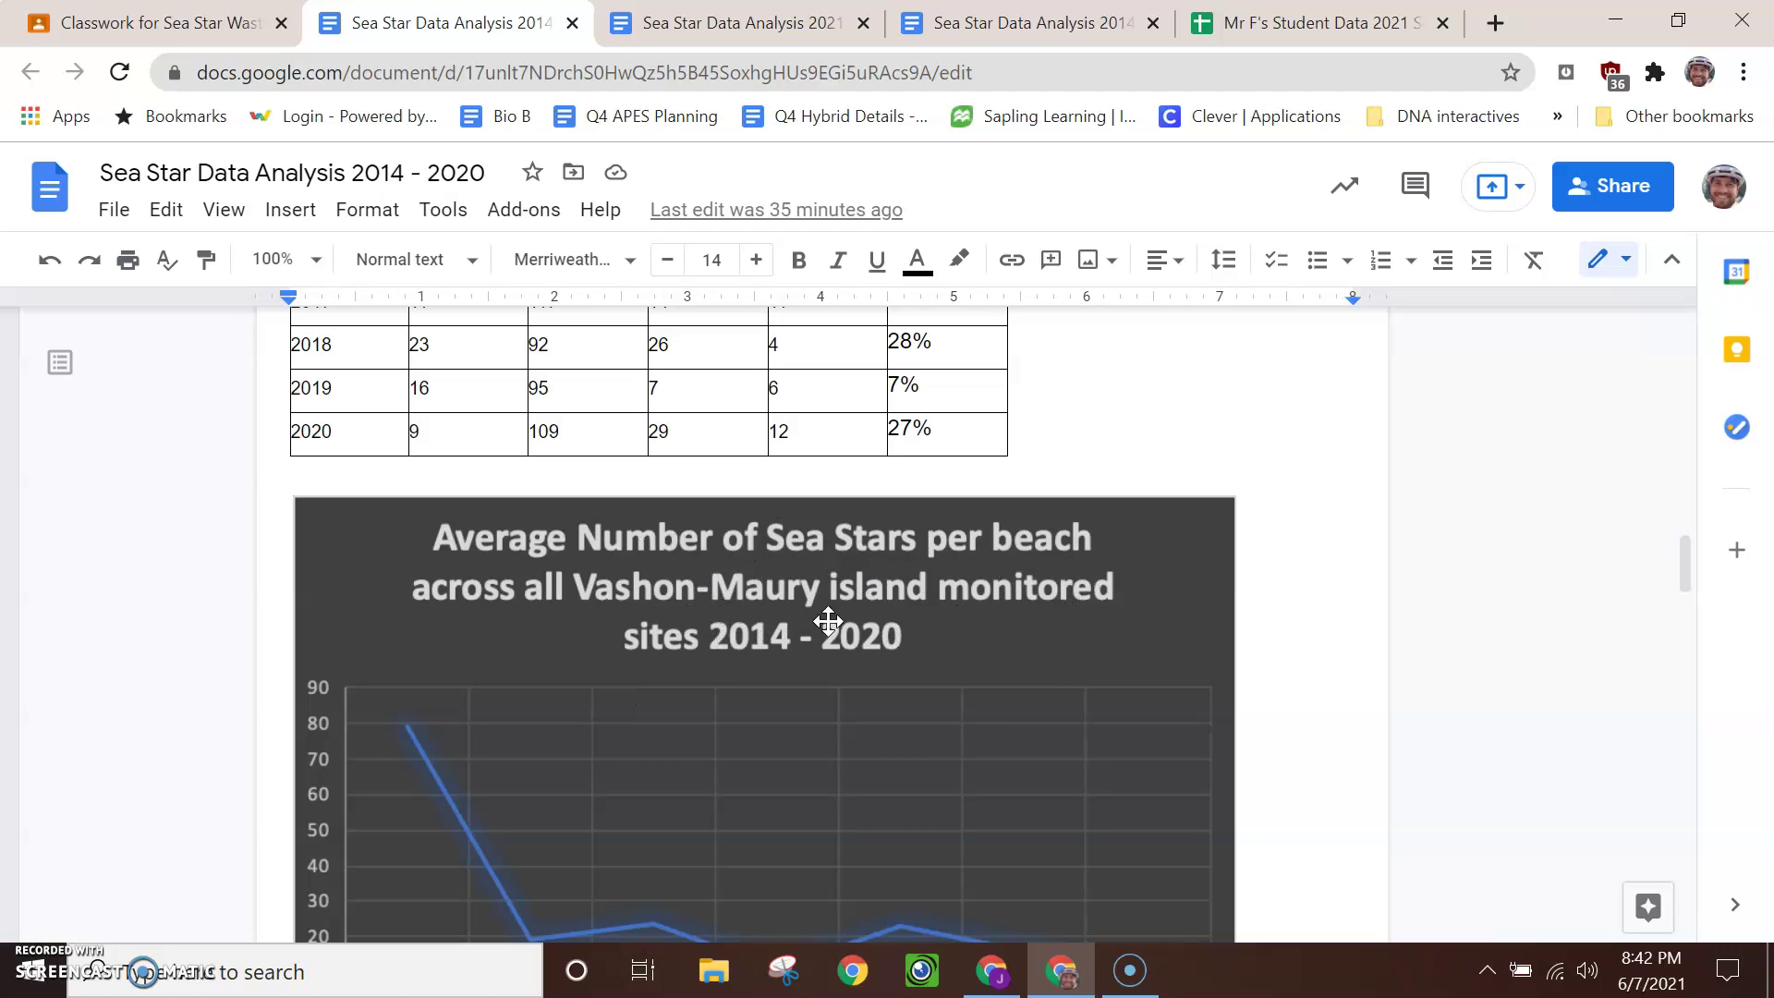
scroll(783, 644, "down", 2)
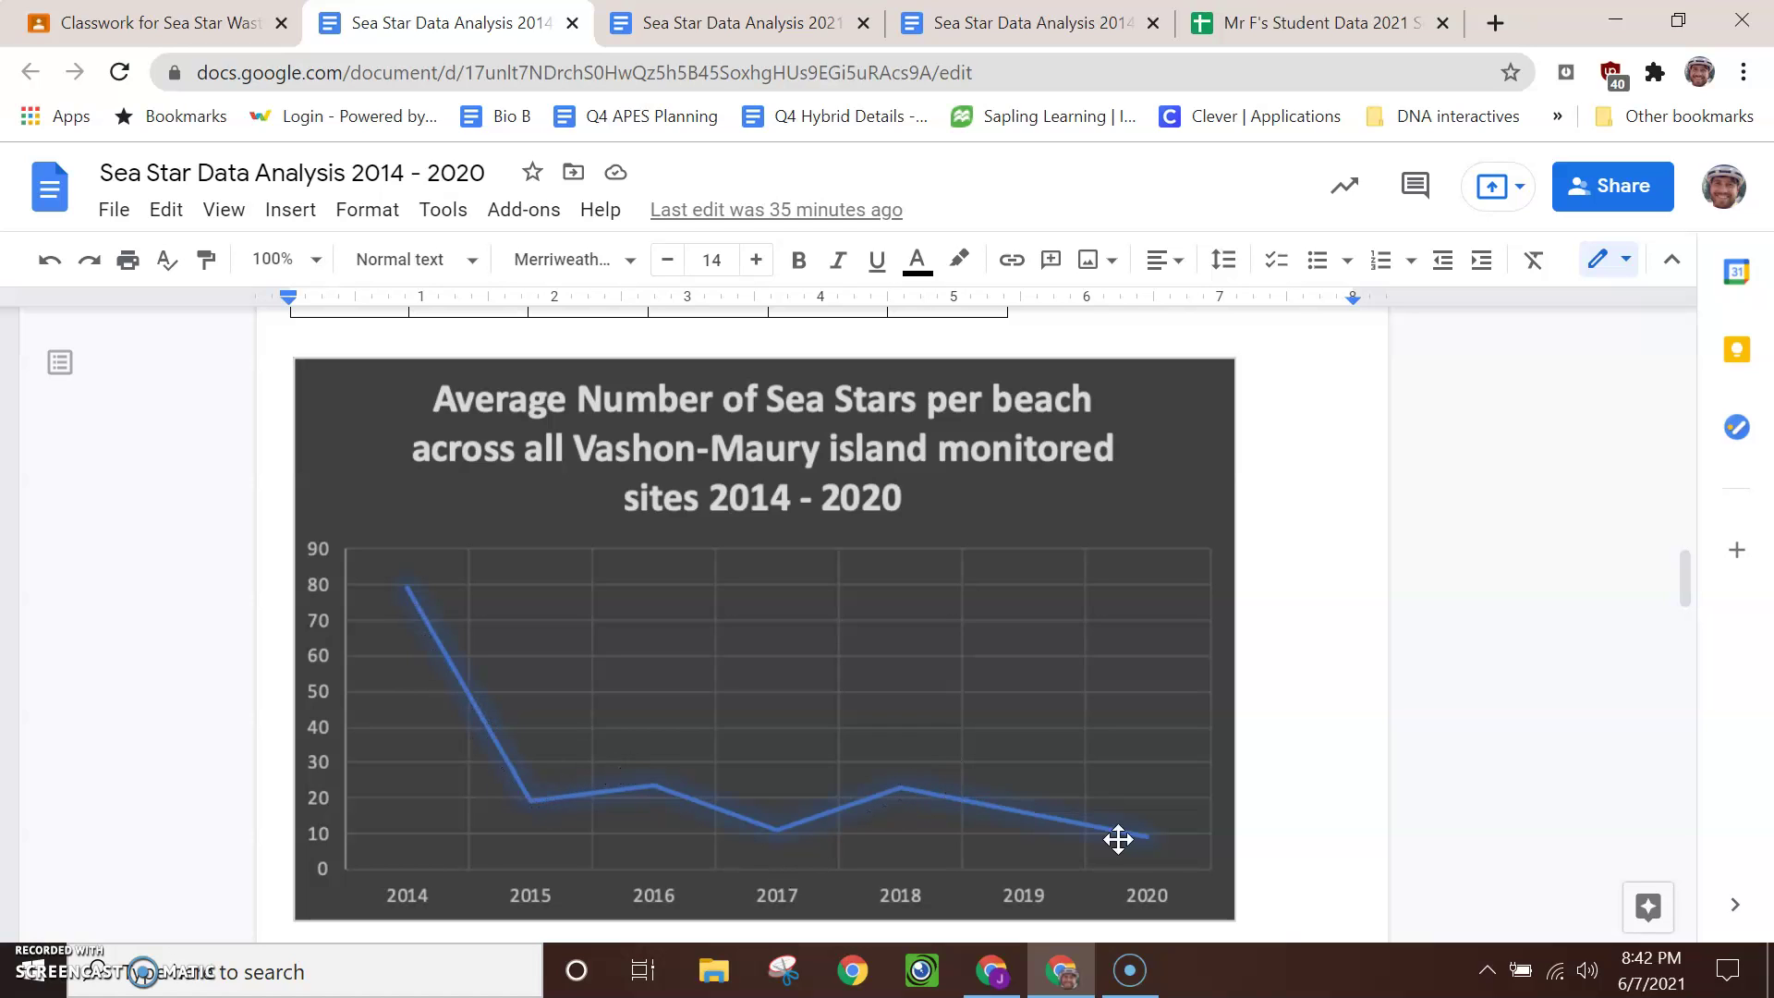
scroll(1209, 824, "up", 5)
scroll(1215, 824, "down", 8)
scroll(1011, 716, "down", 6)
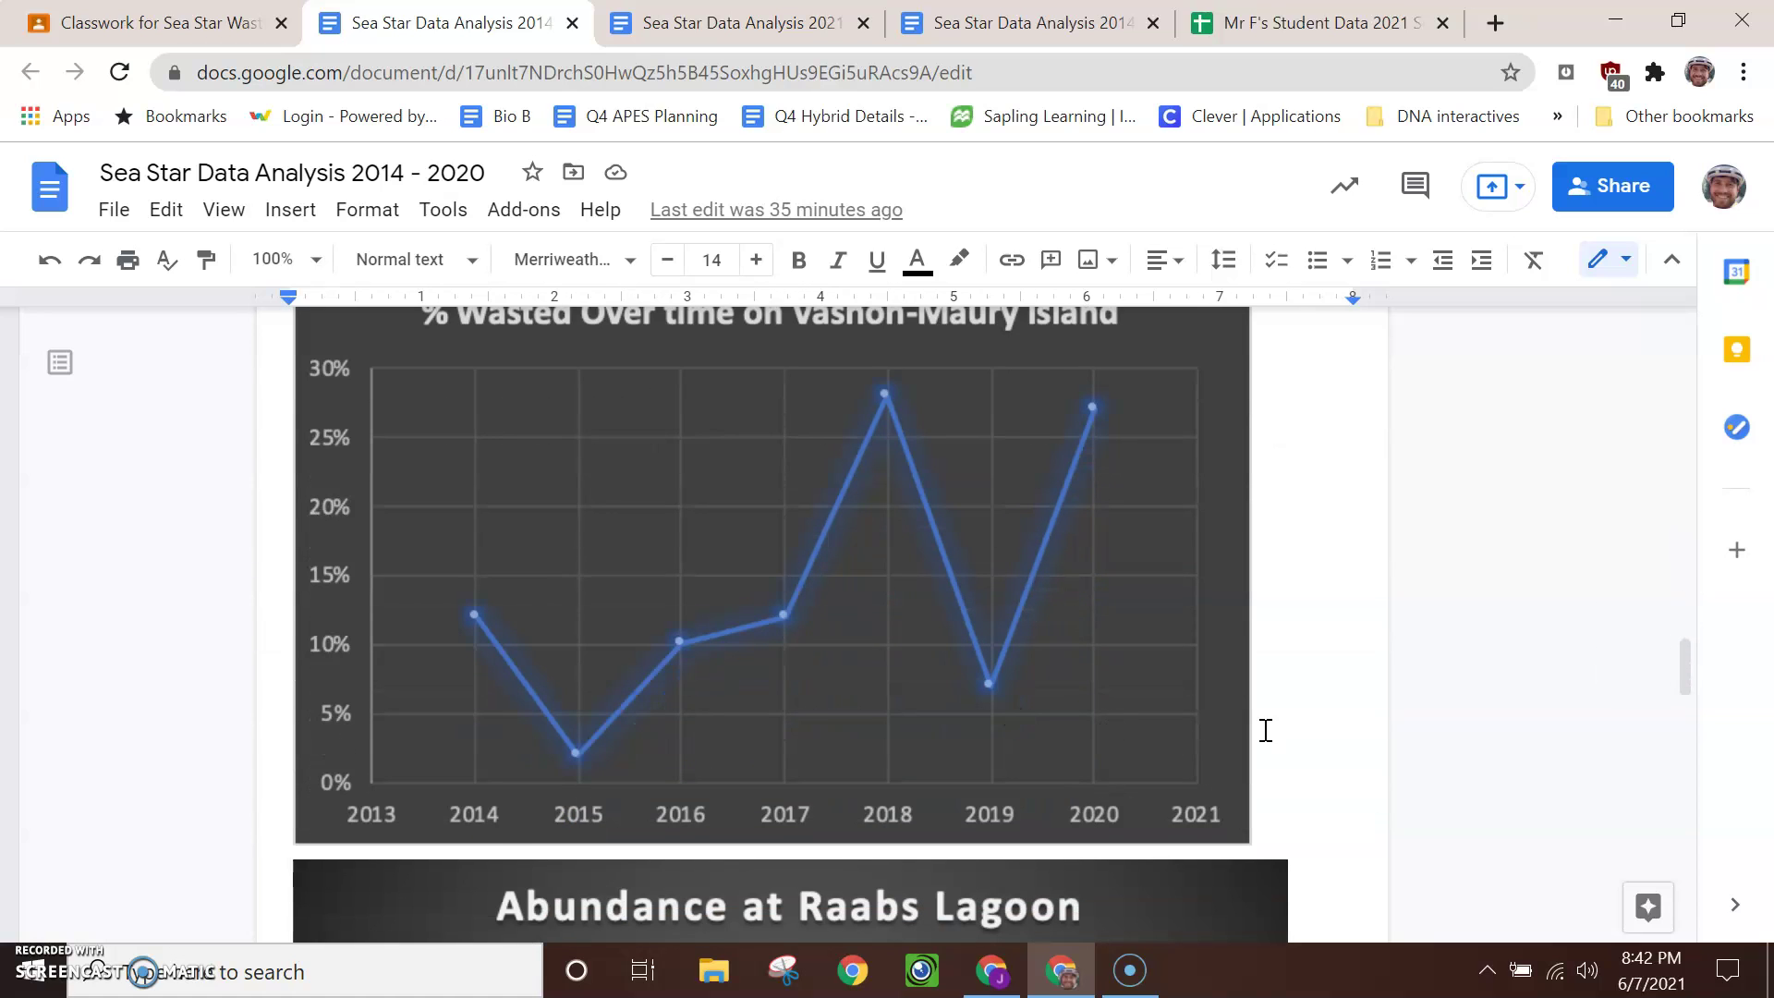
scroll(936, 781, "down", 3)
scroll(935, 780, "down", 6)
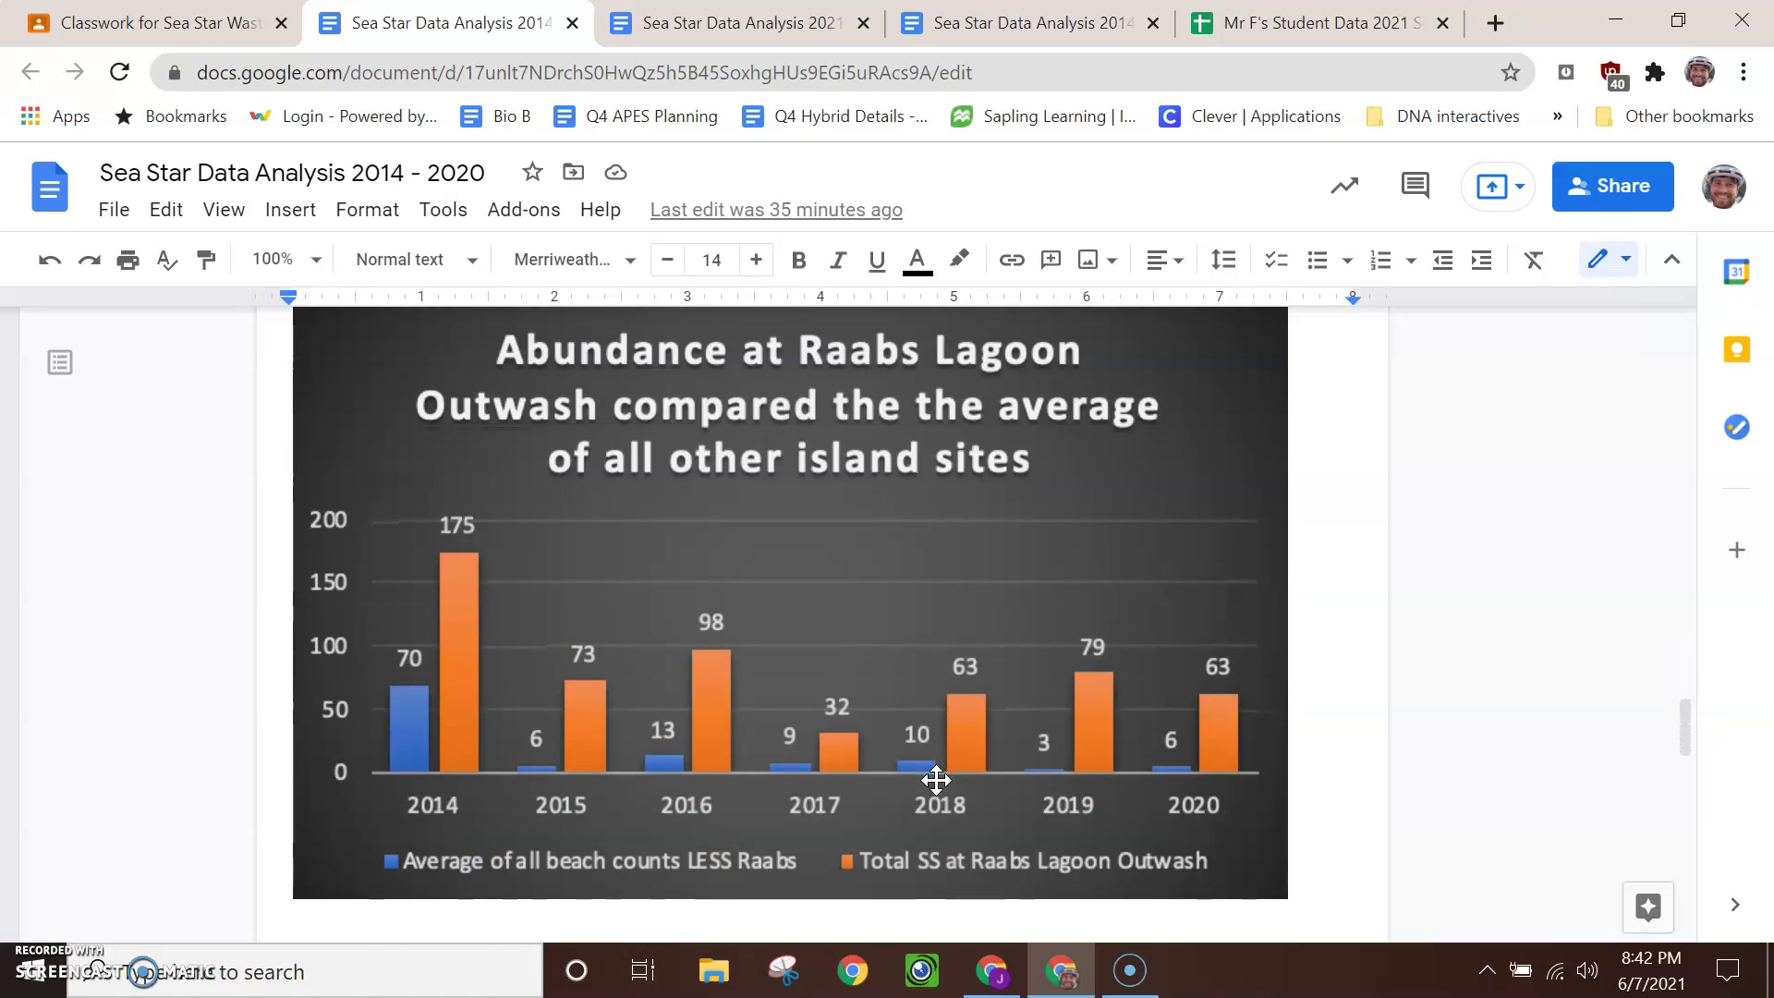
scroll(936, 781, "up", 6)
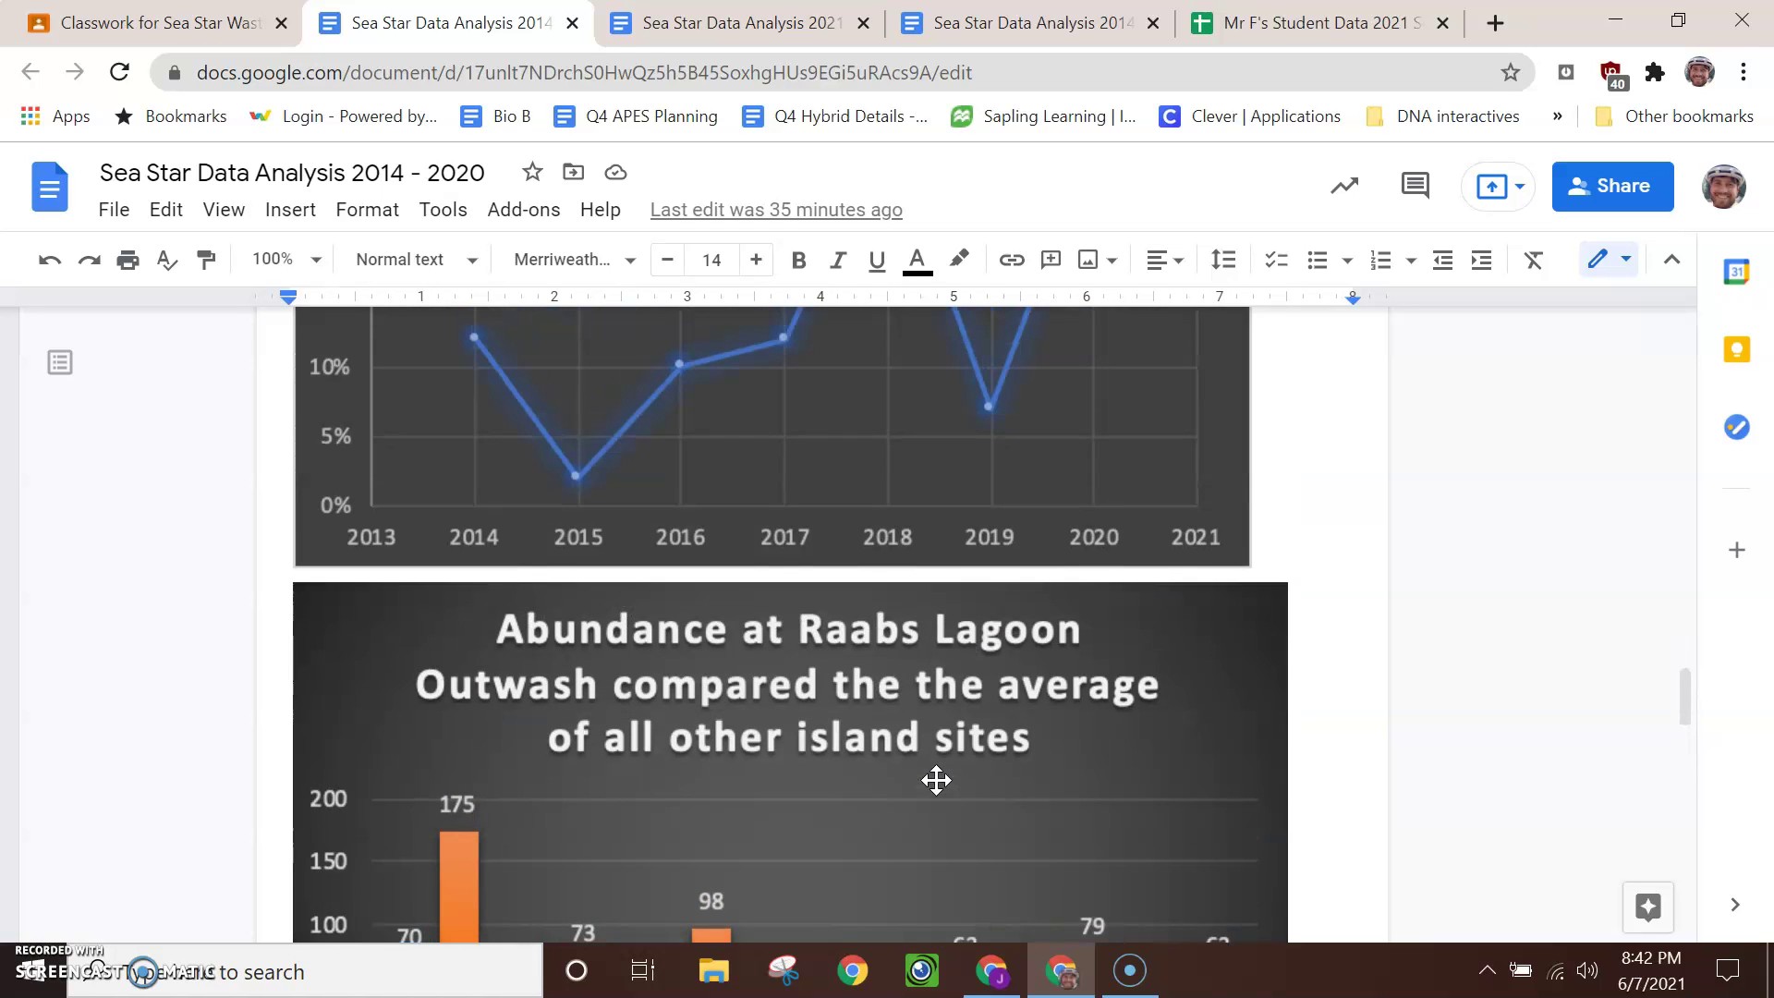
scroll(936, 781, "down", 3)
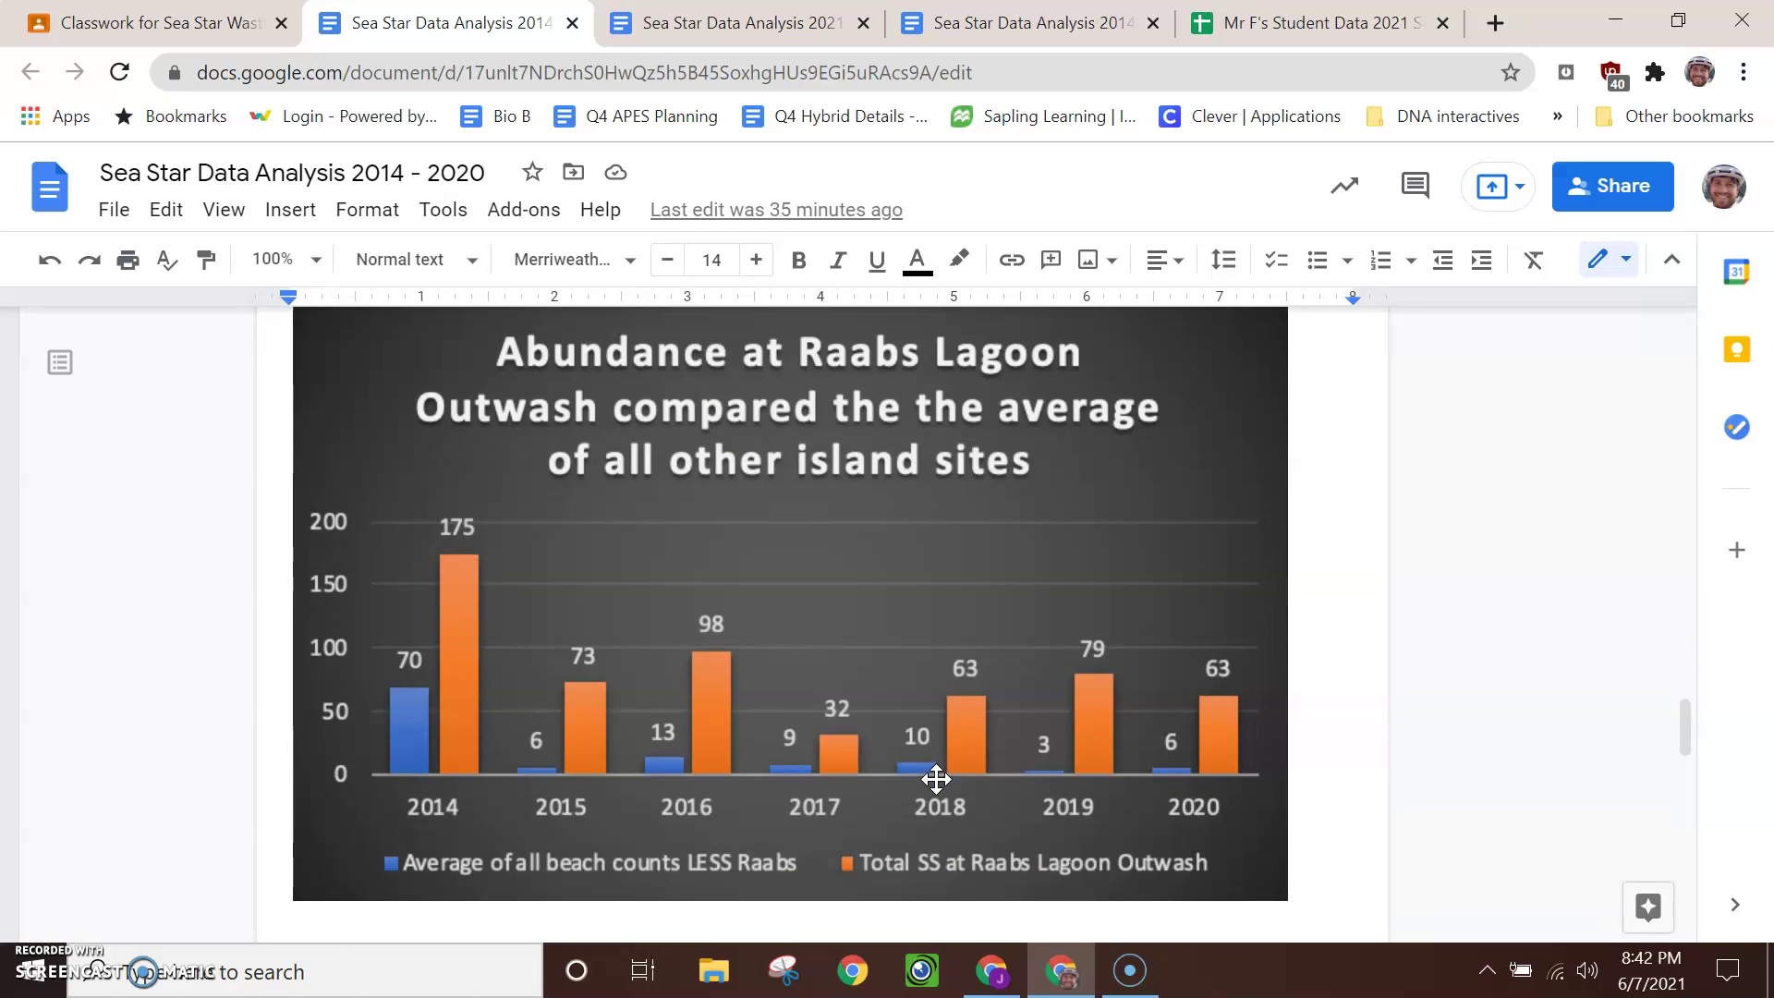
scroll(935, 780, "up", 6)
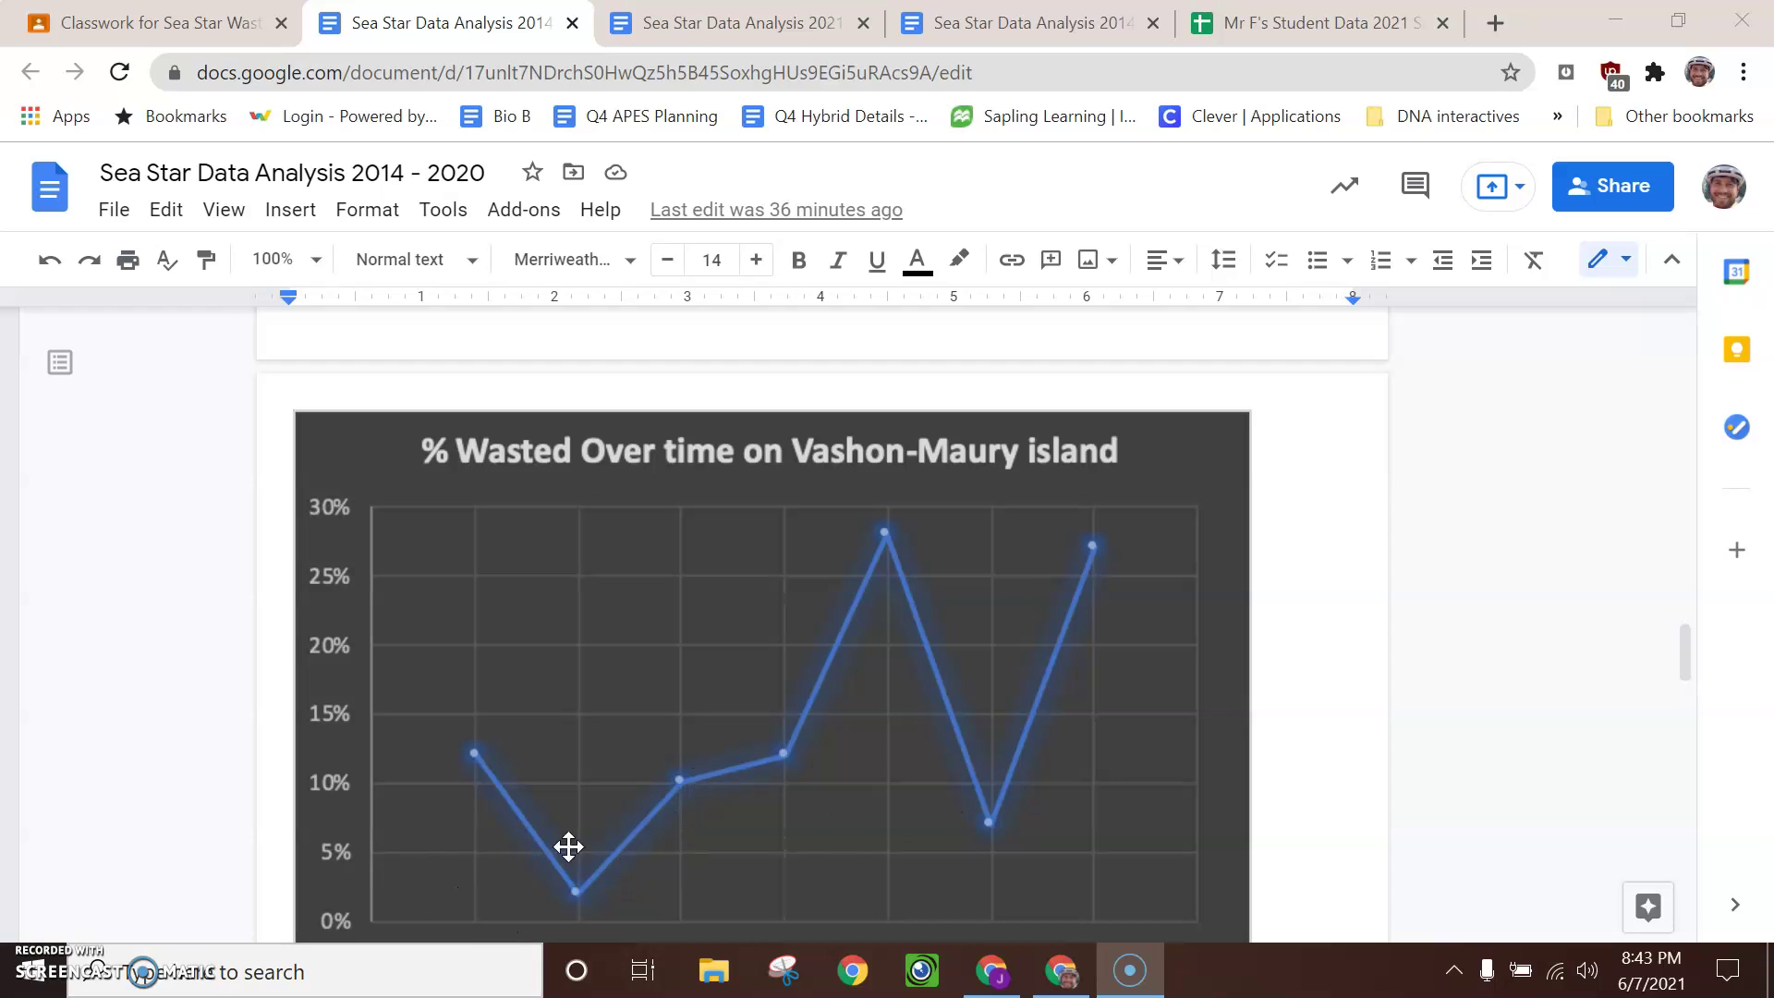
scroll(475, 761, "down", 1)
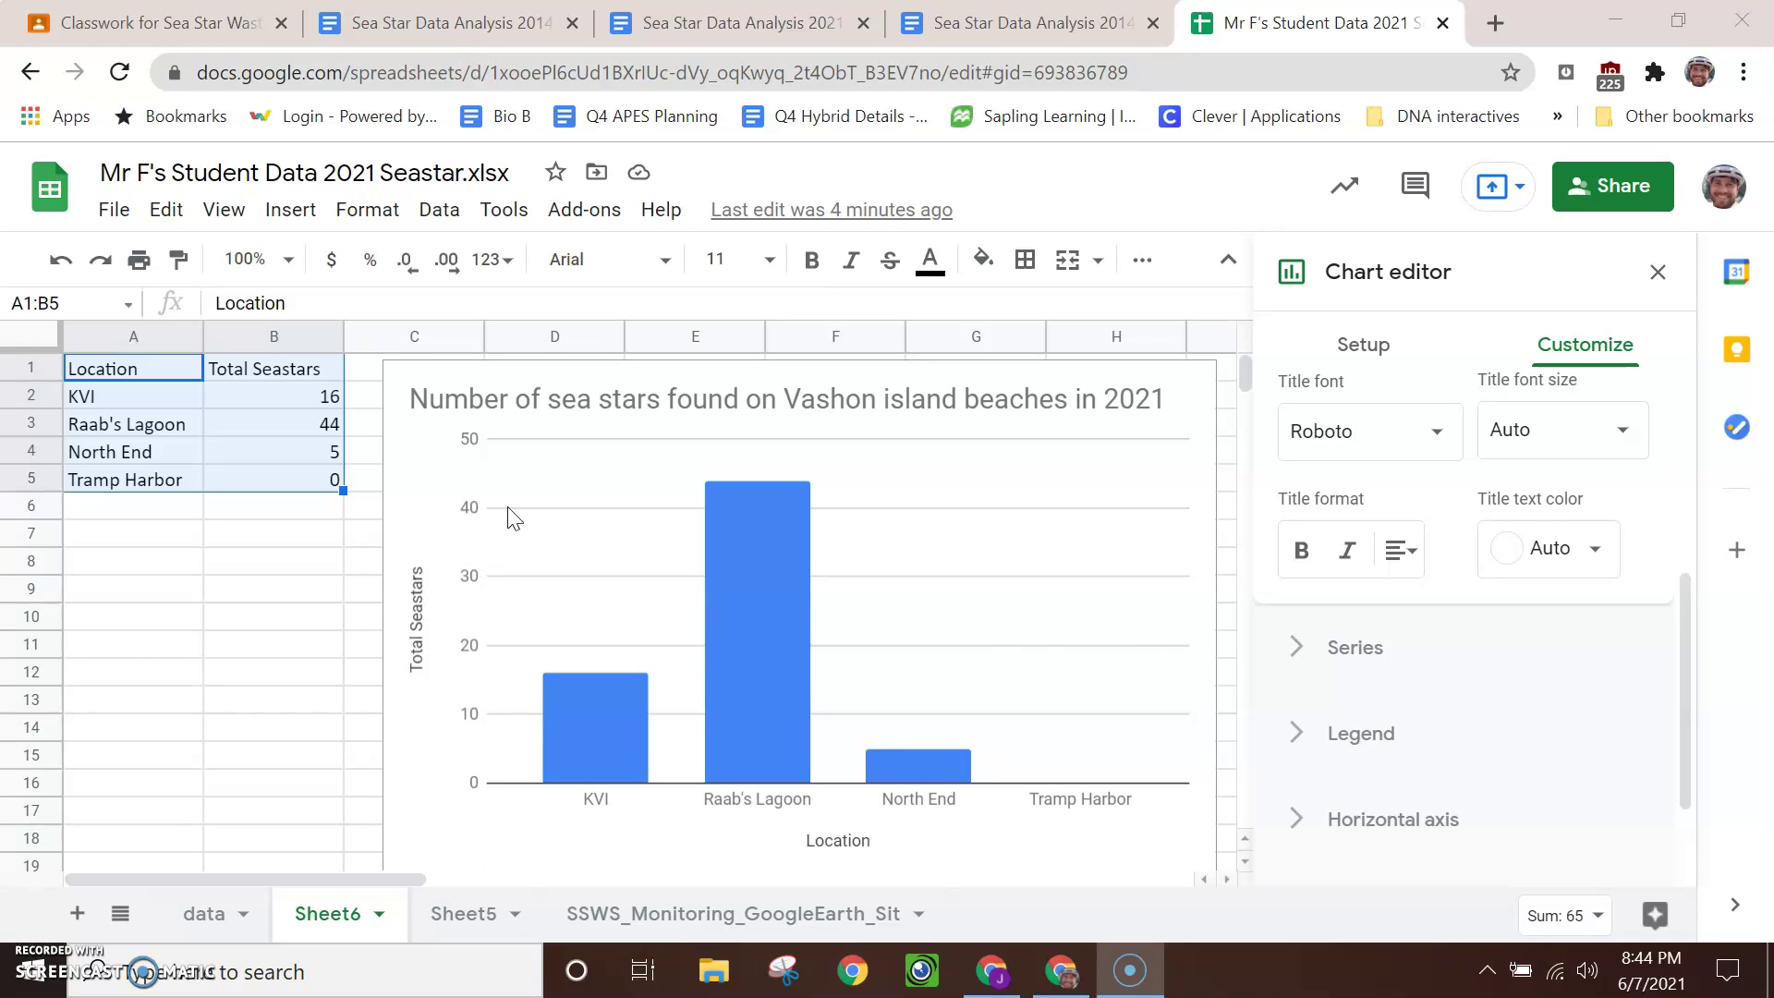
Step: Delete the location bar chart and clear the old data in A1:C6
left_click(511, 506)
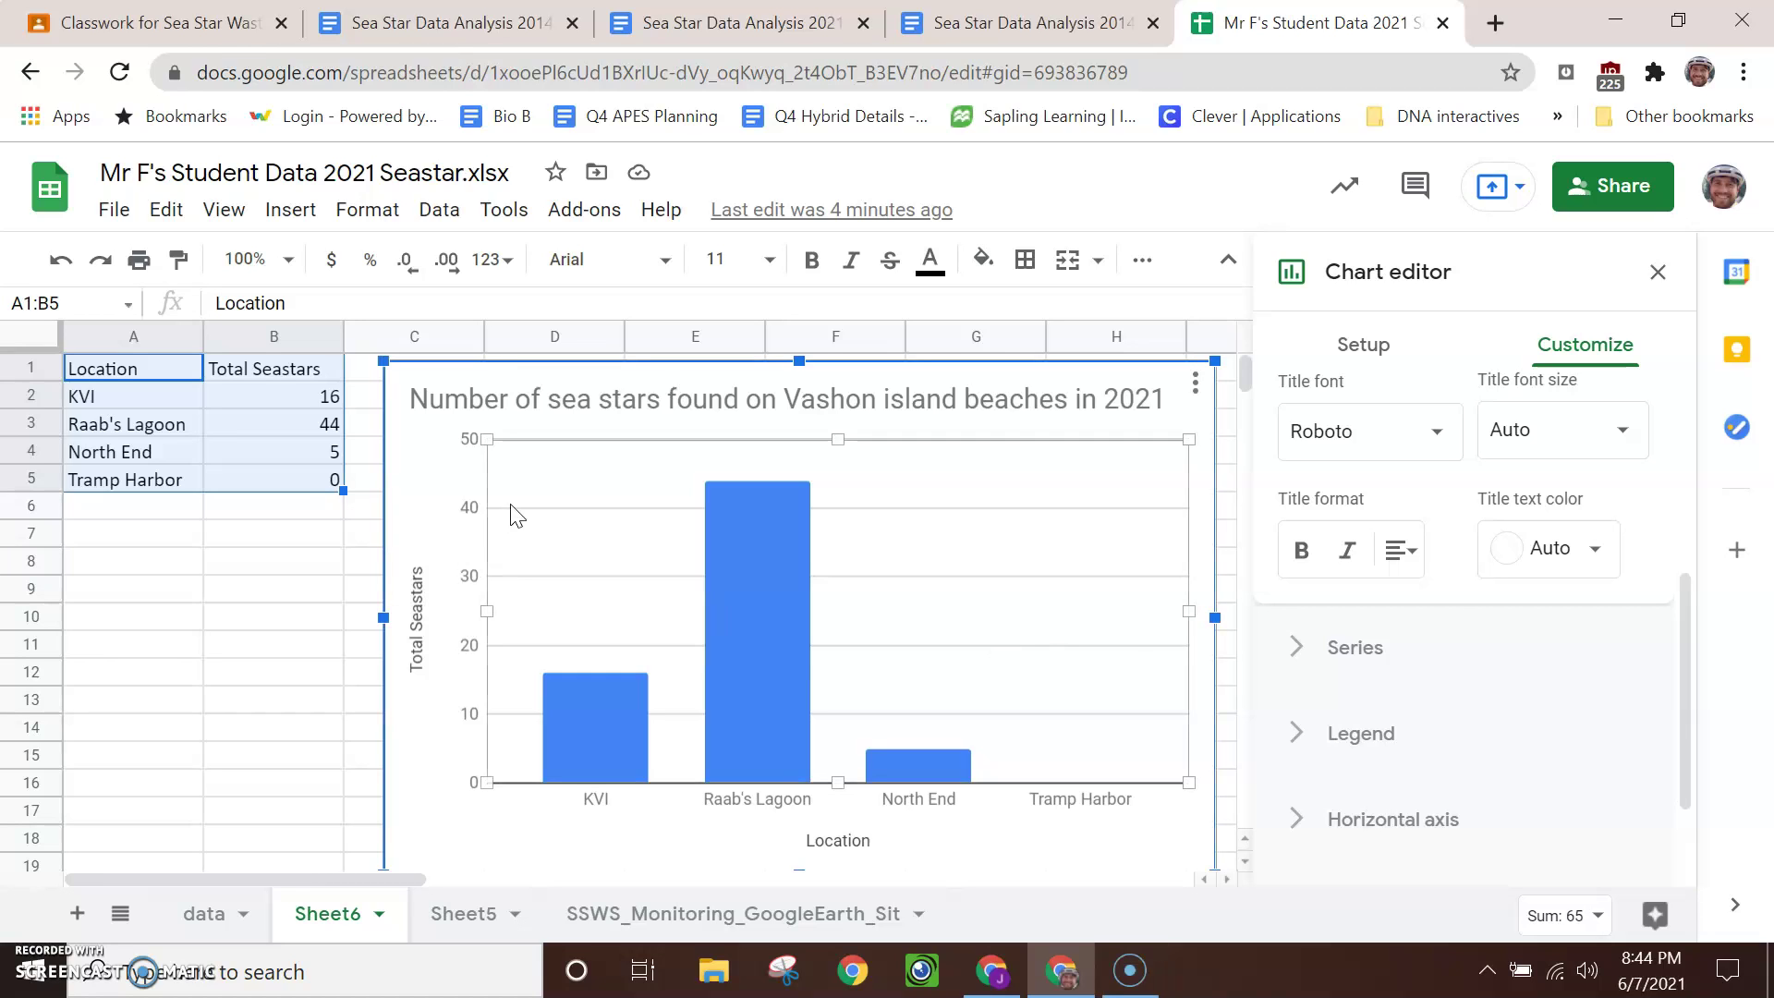
key("Delete")
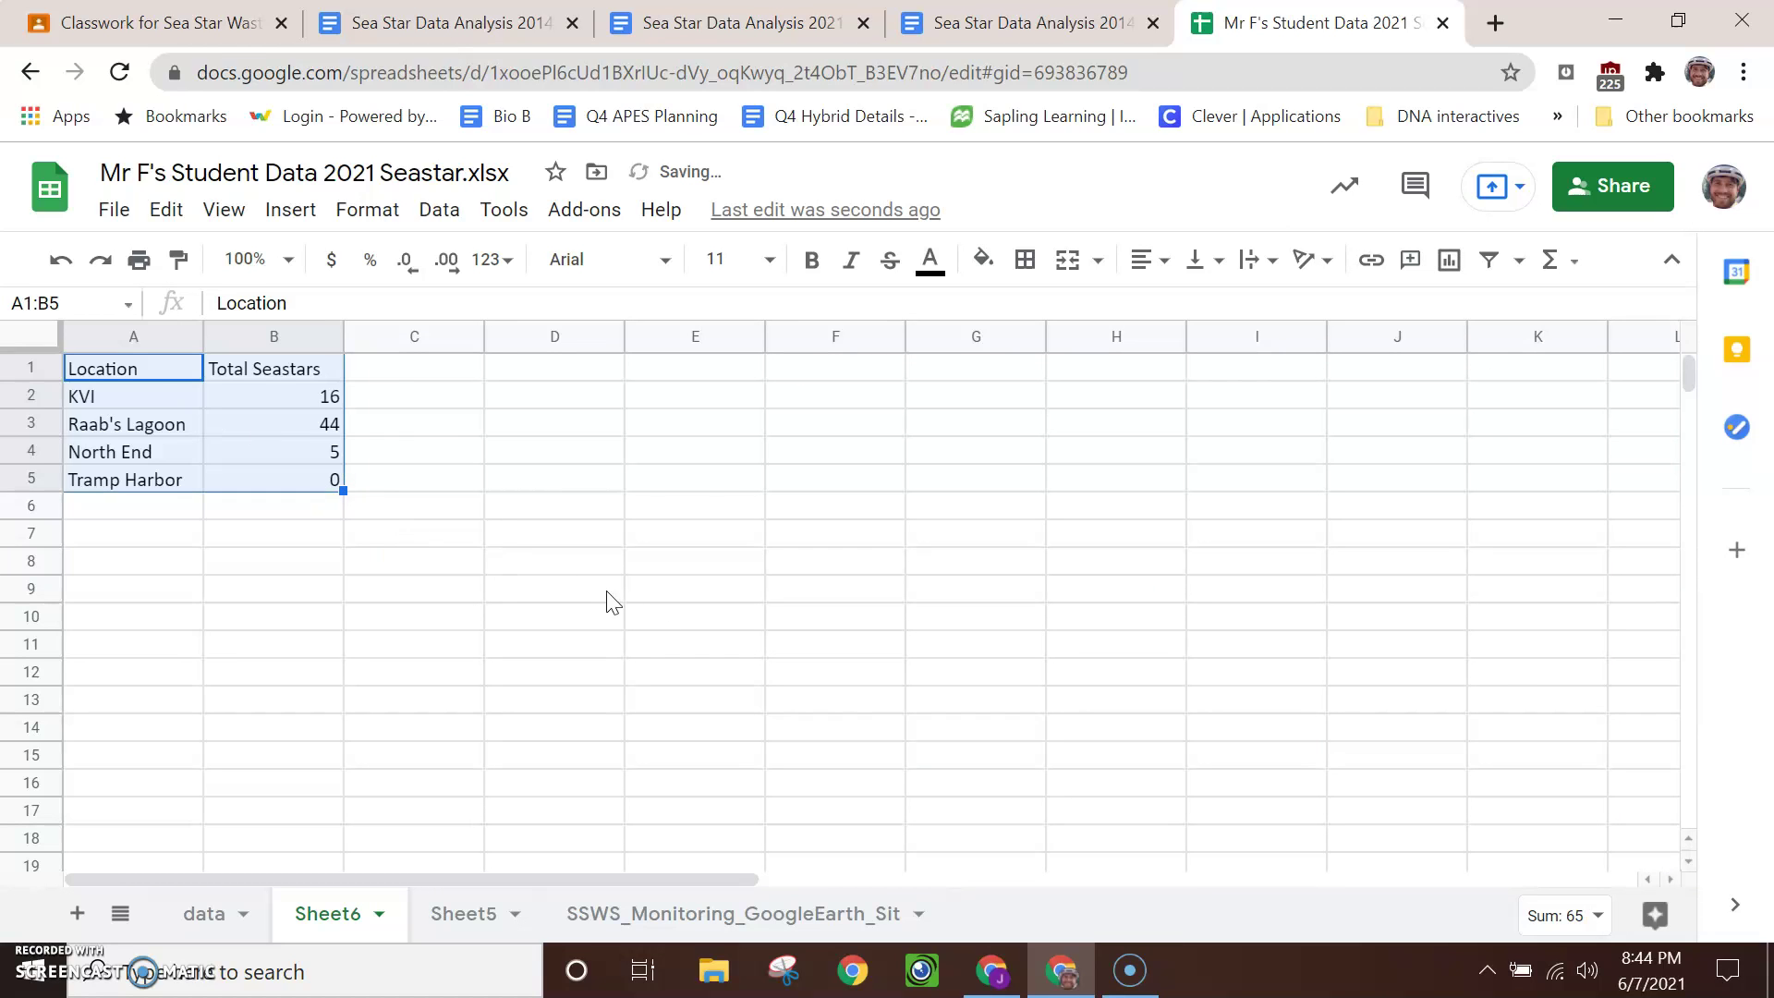
left_click_drag(351, 506, 96, 371)
key("Delete")
Step: Head column A with Year and start the year list at 2014
left_click(111, 375)
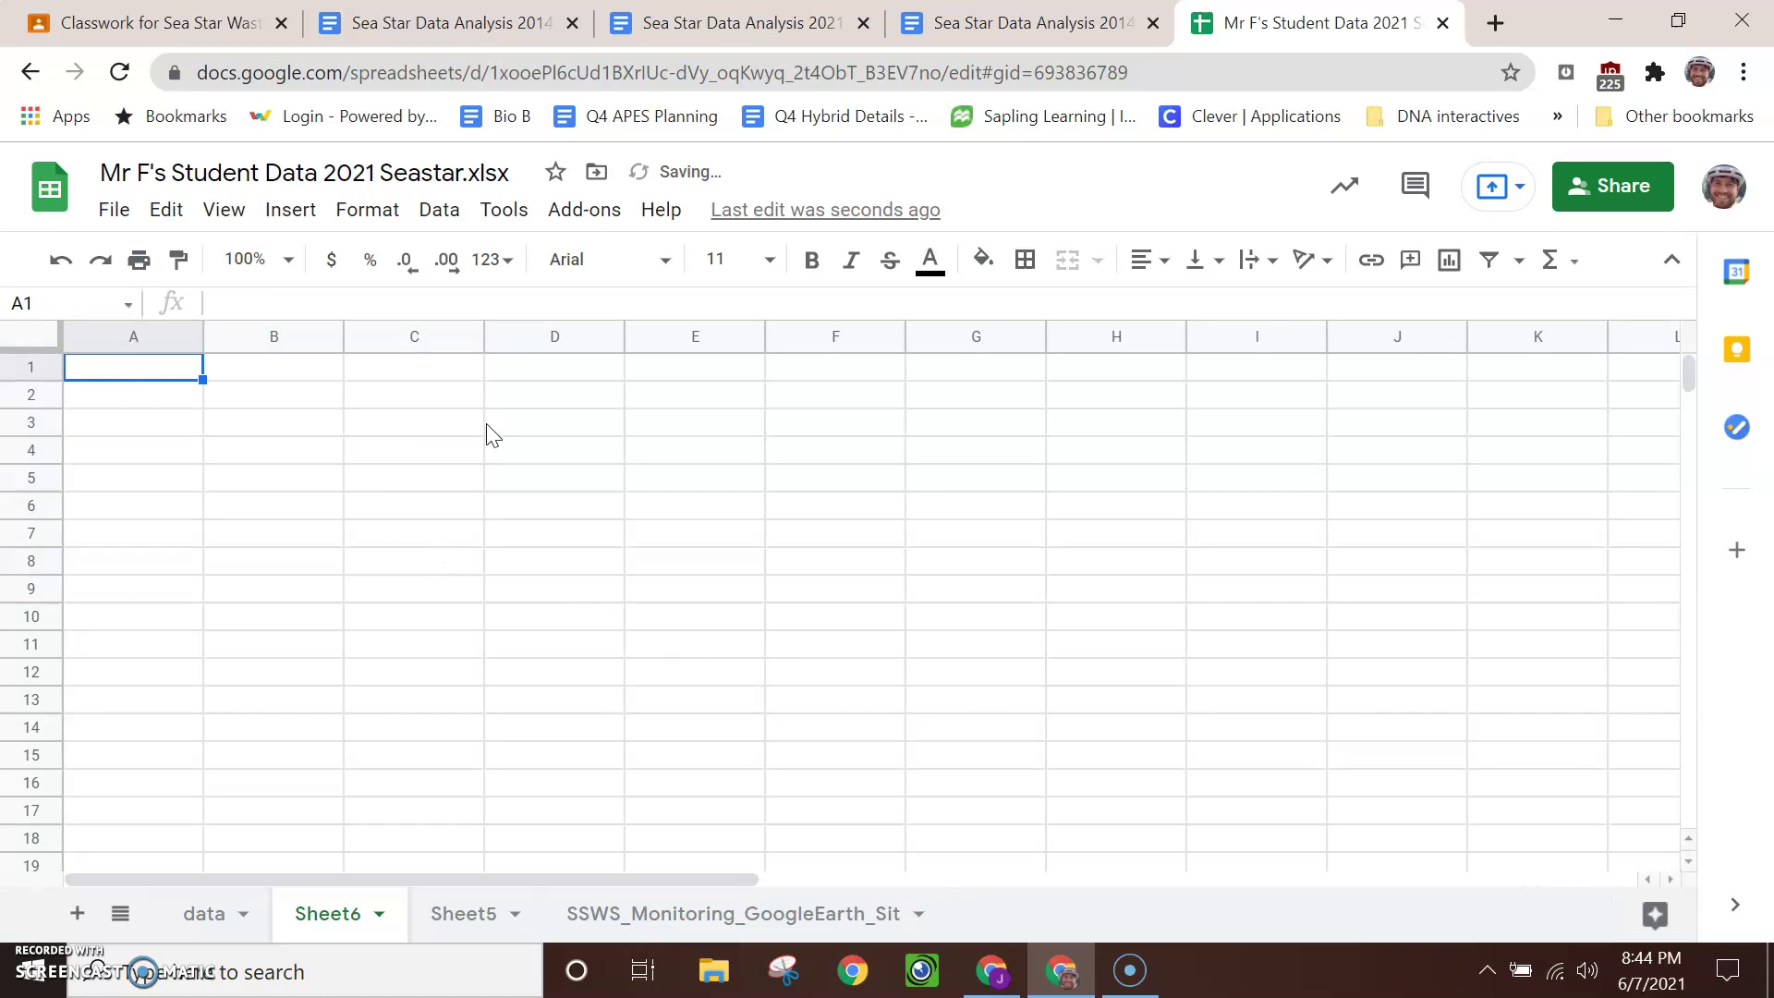
type("2014")
key("Return")
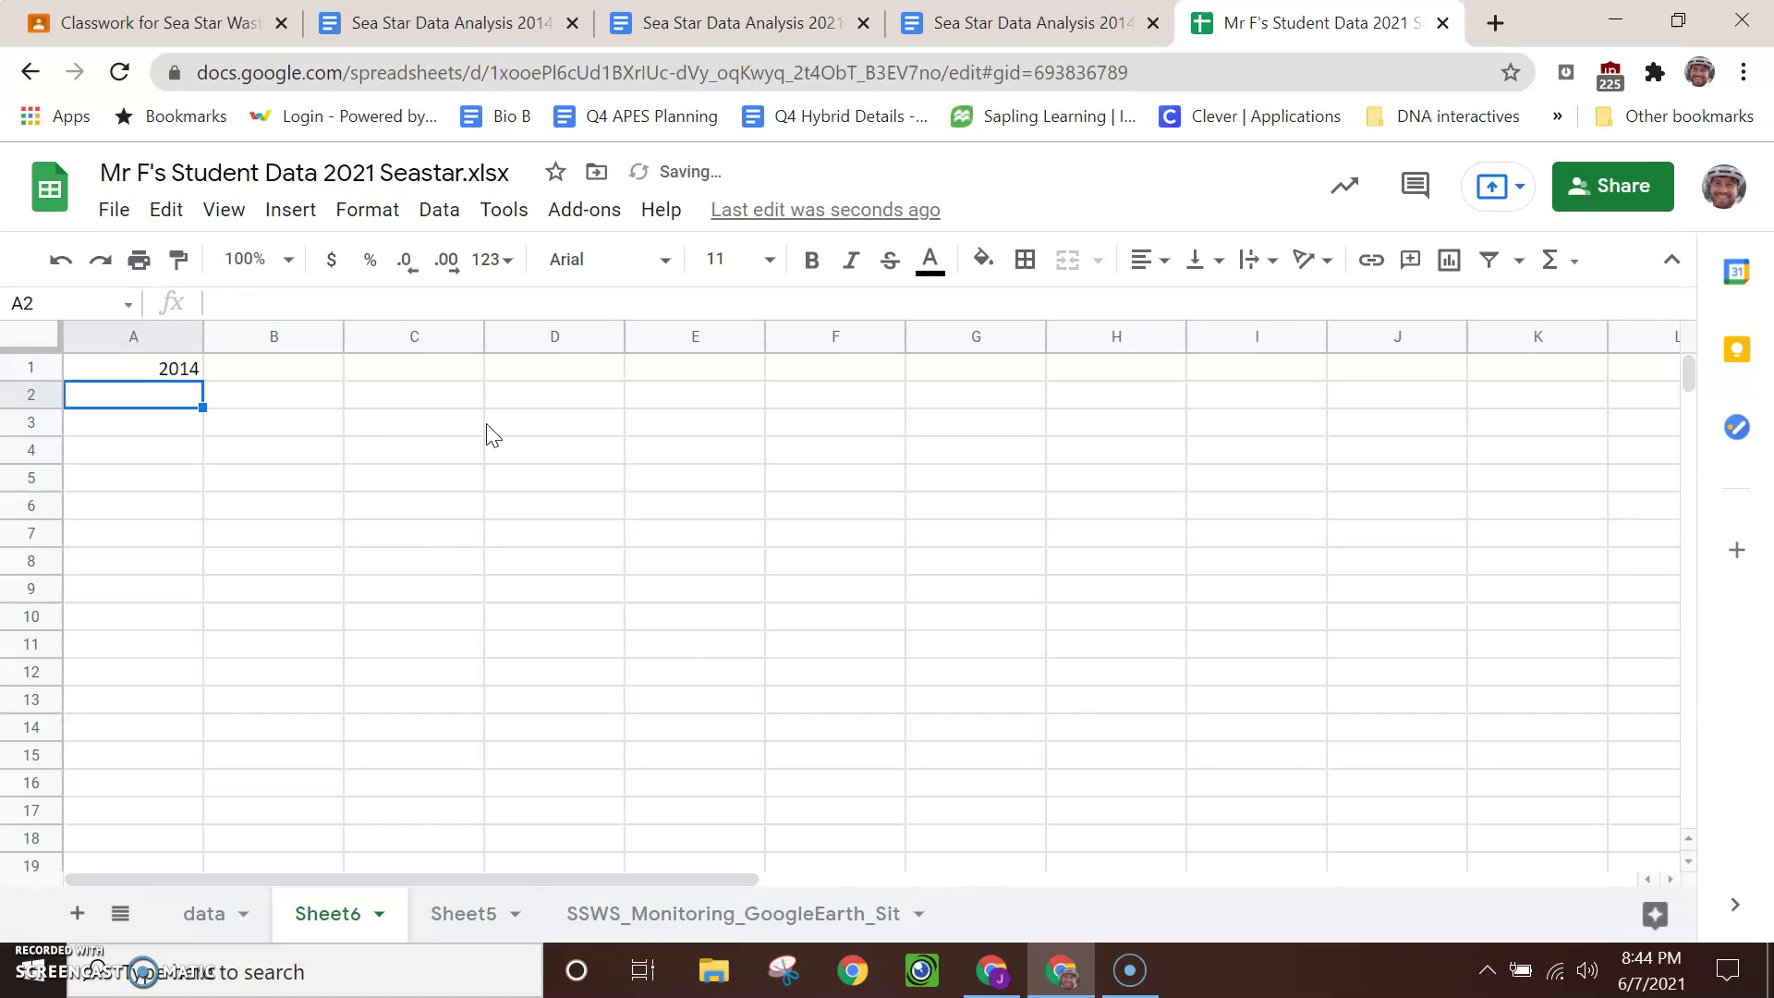
key("Up")
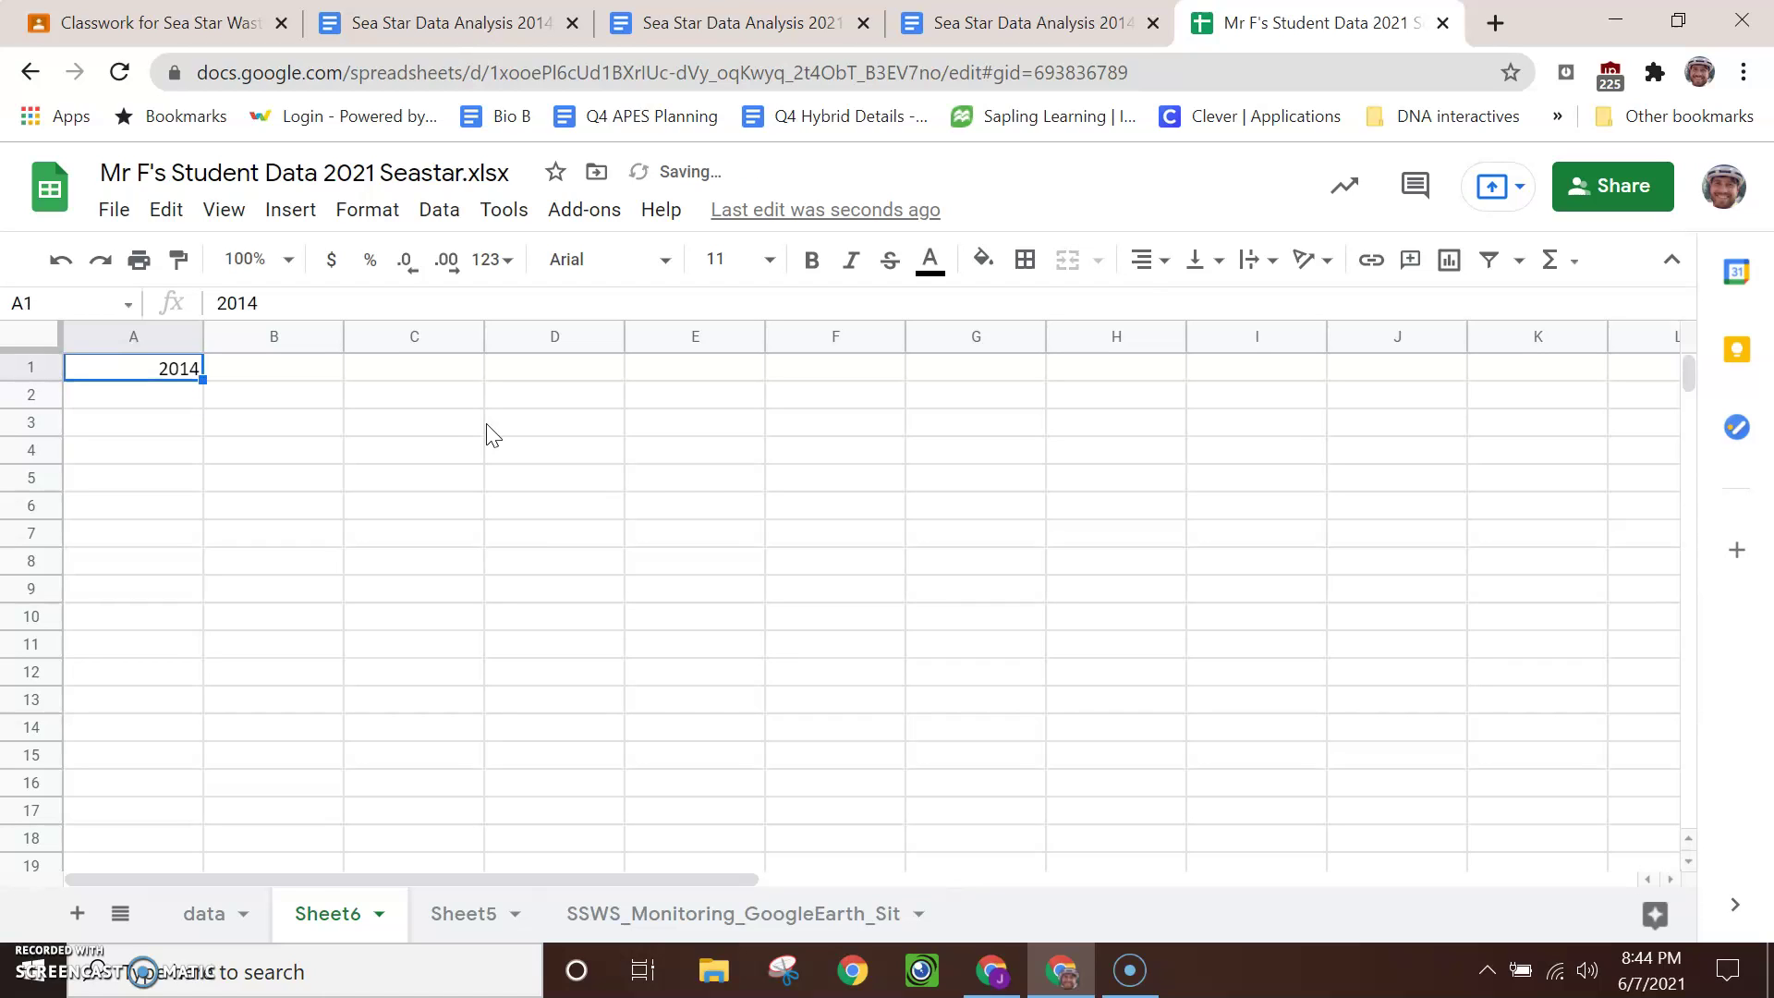
type("Date")
key("Return")
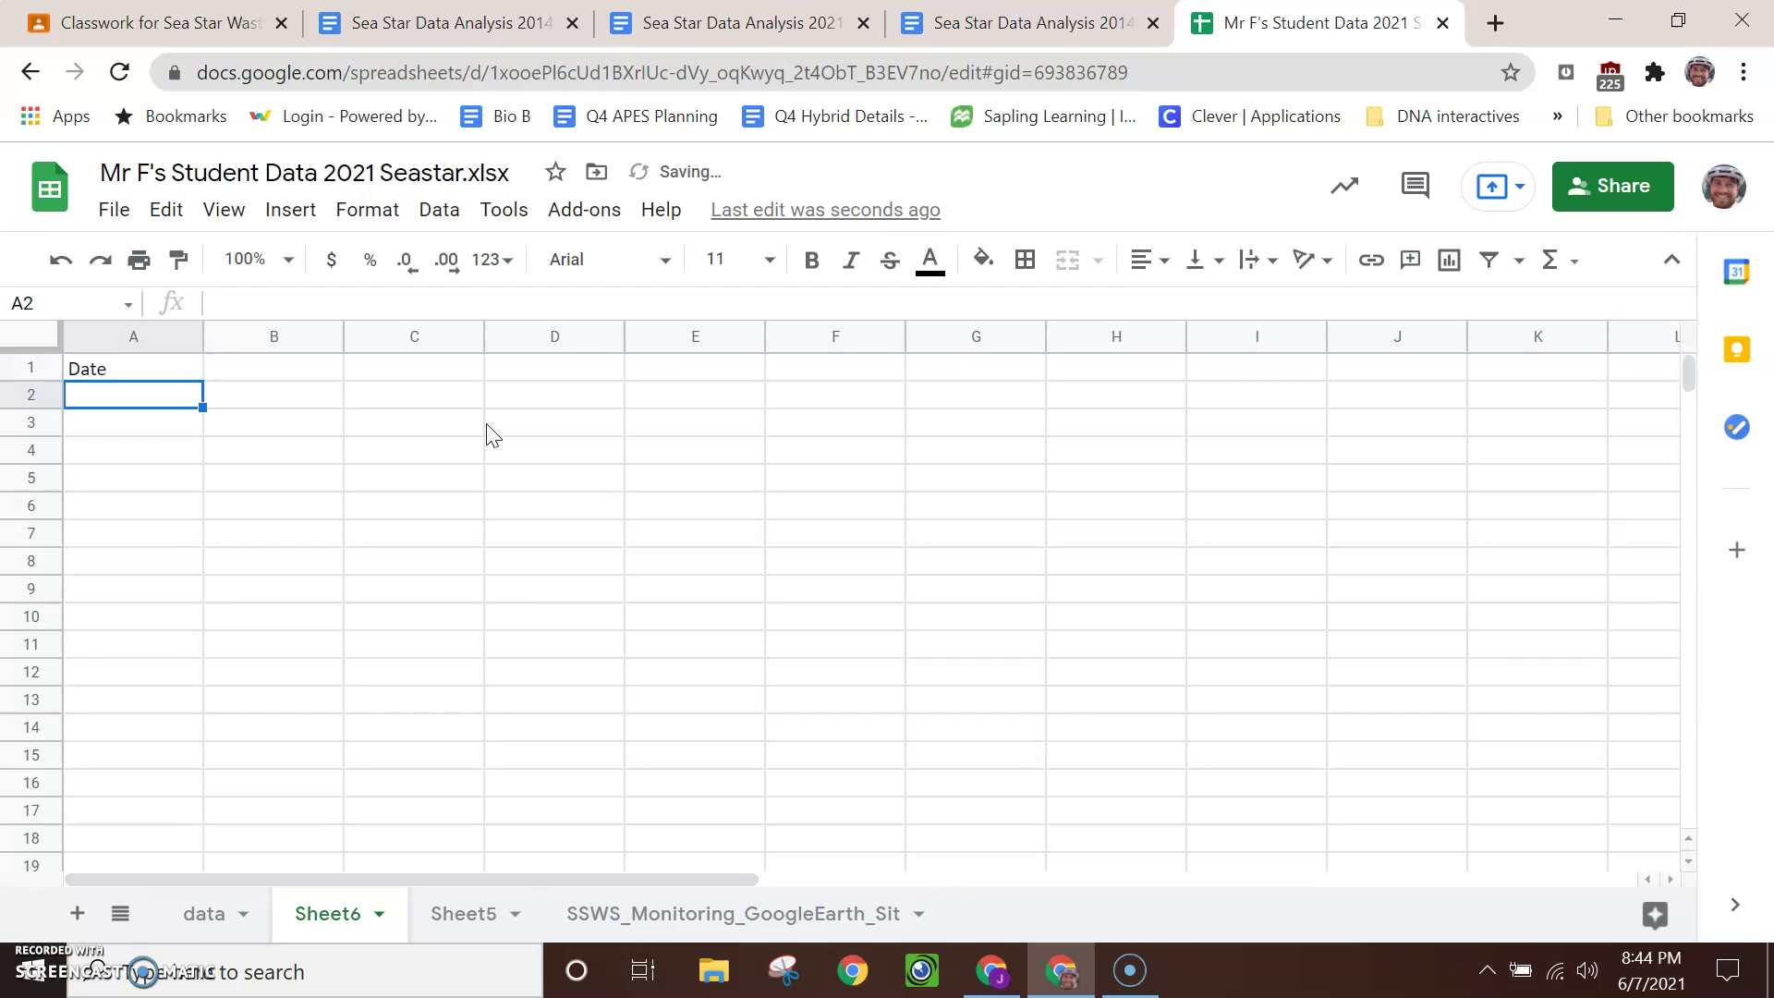
key("Up")
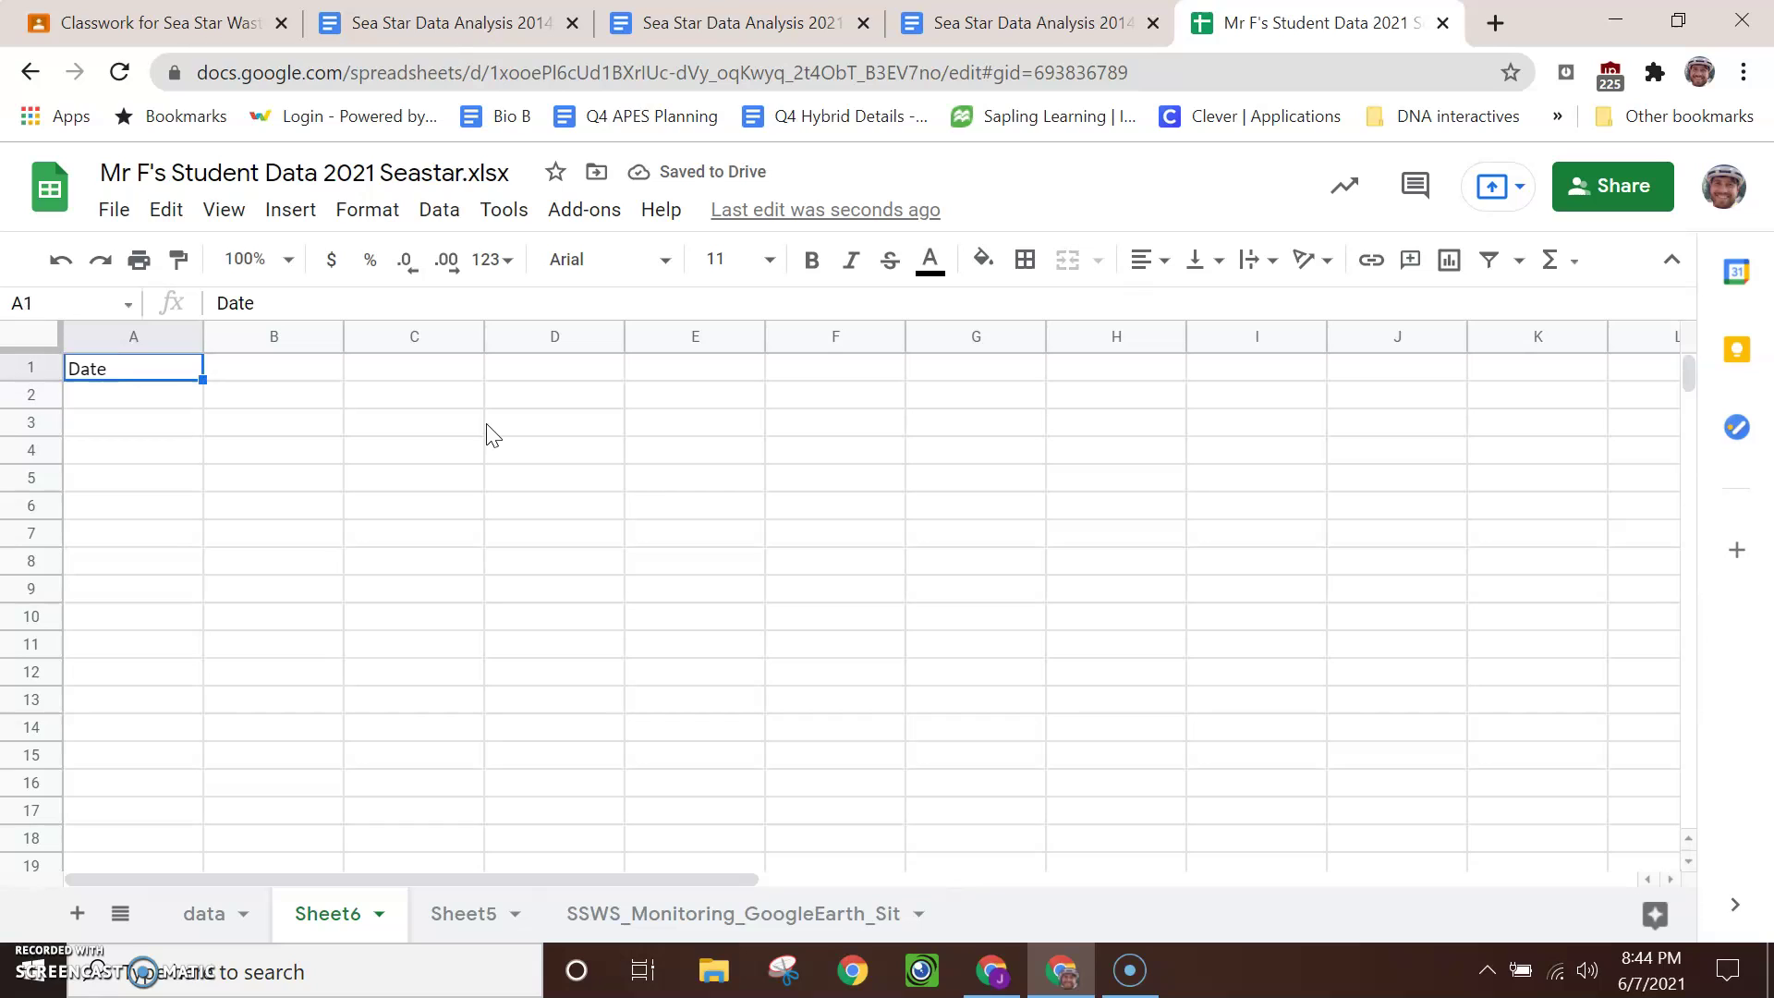
type("Year")
key("Return")
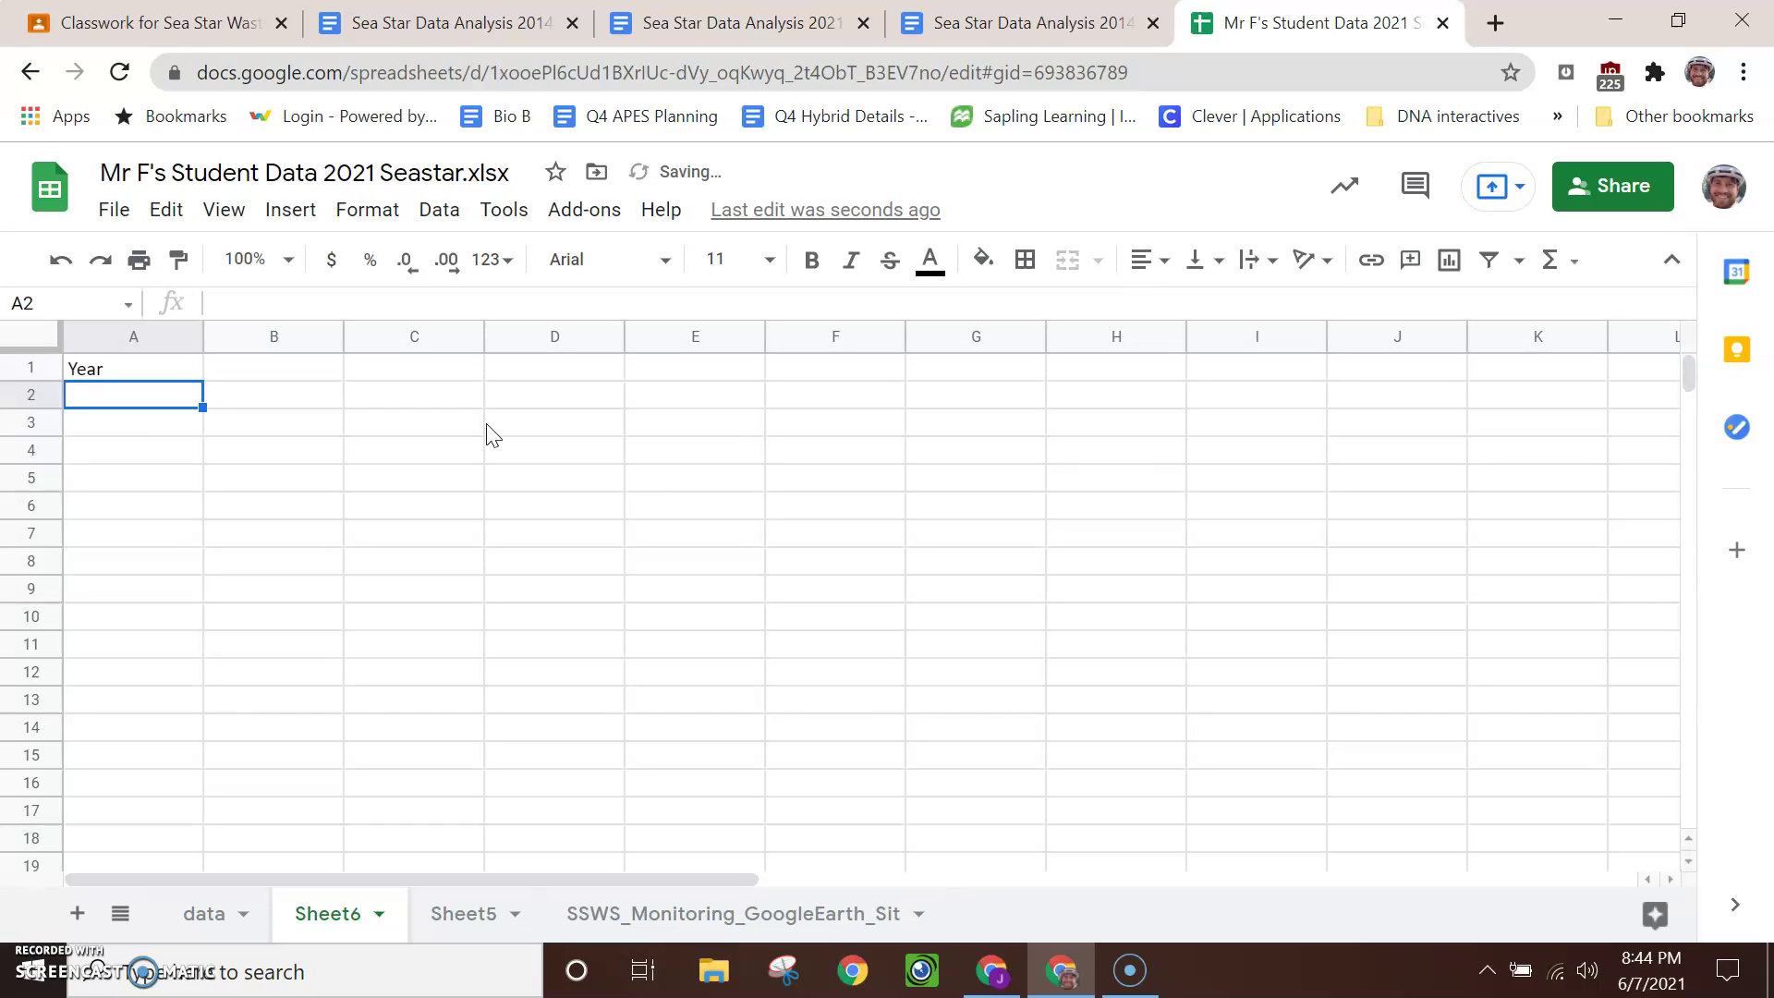
type("2014")
key("Return")
type("11")
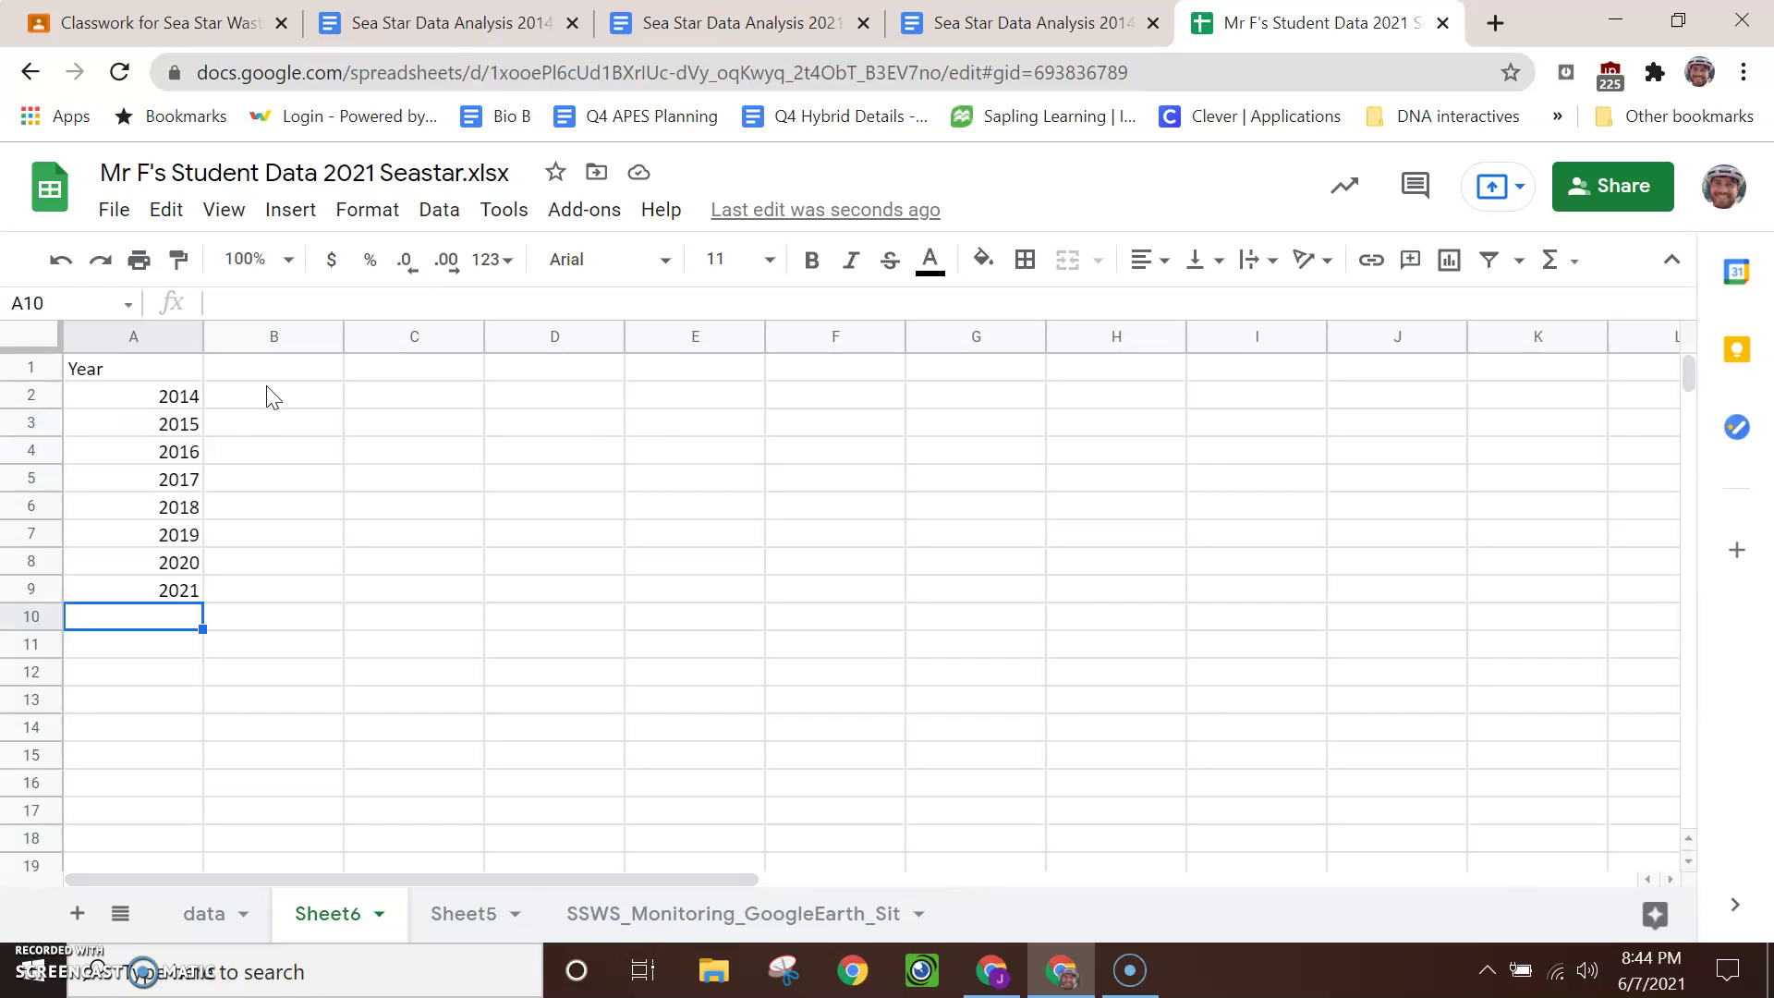
Step: Add the 'Percent wasted (all beaches)' header in B1
left_click(282, 376)
type("Percent w")
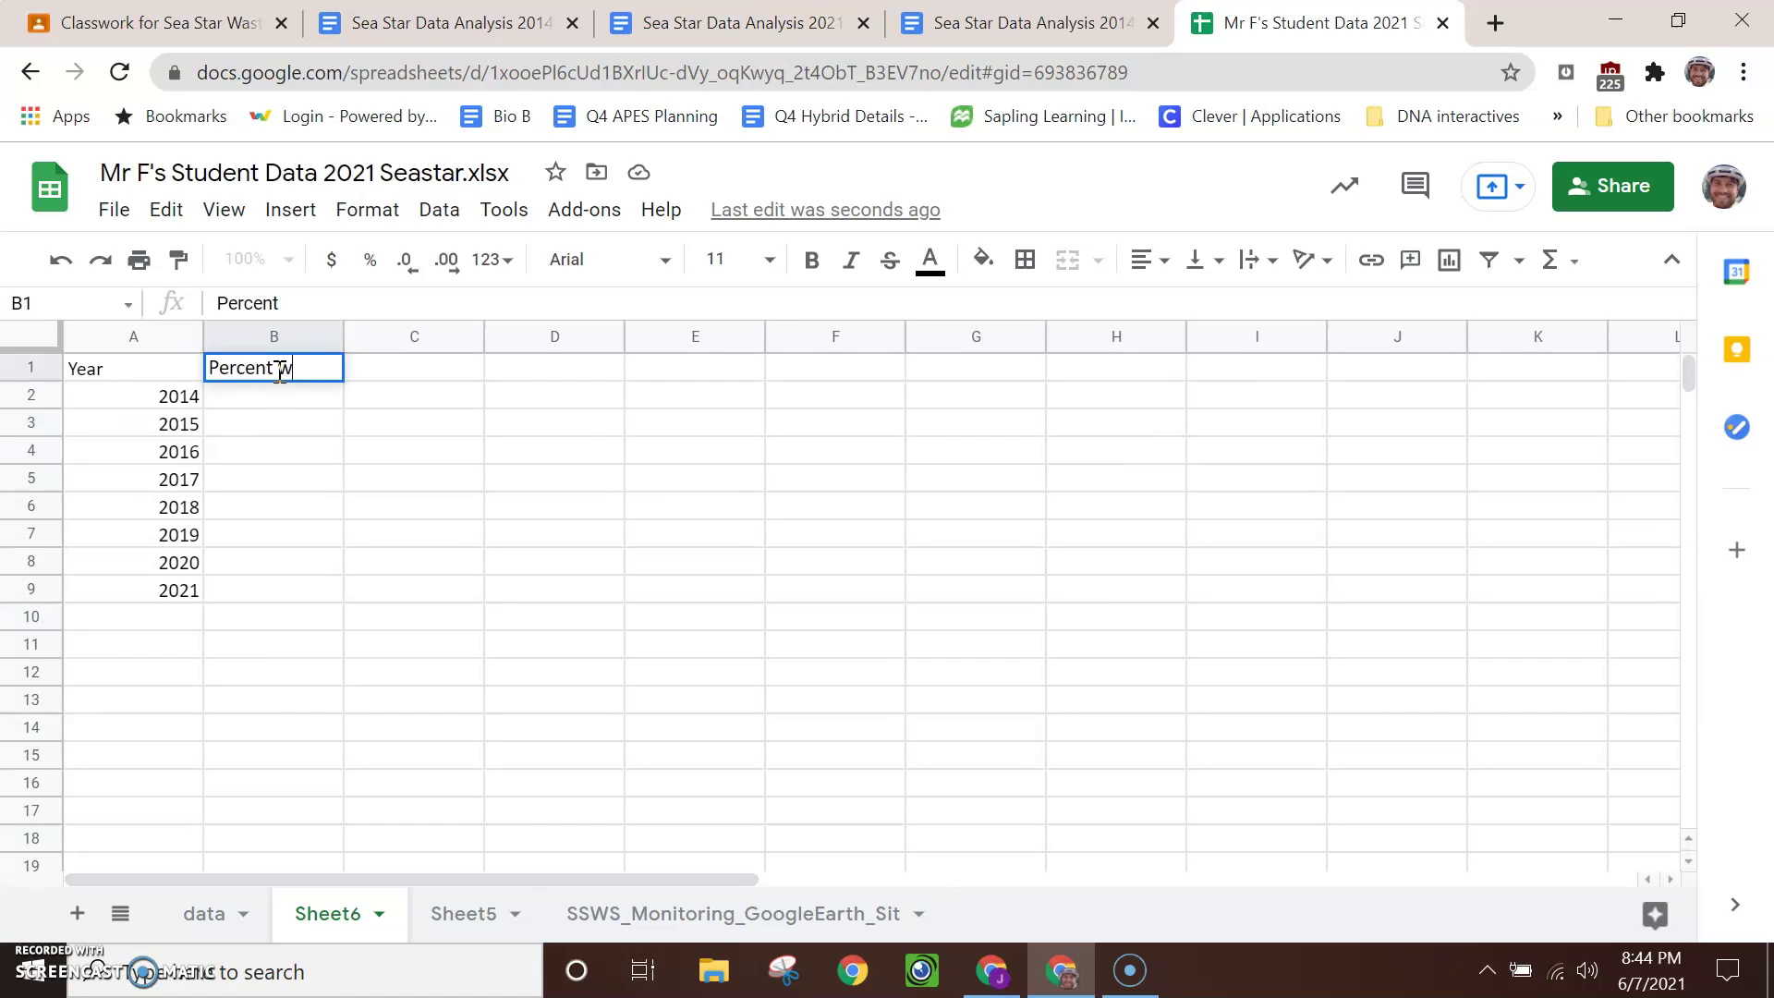
type("asted (all")
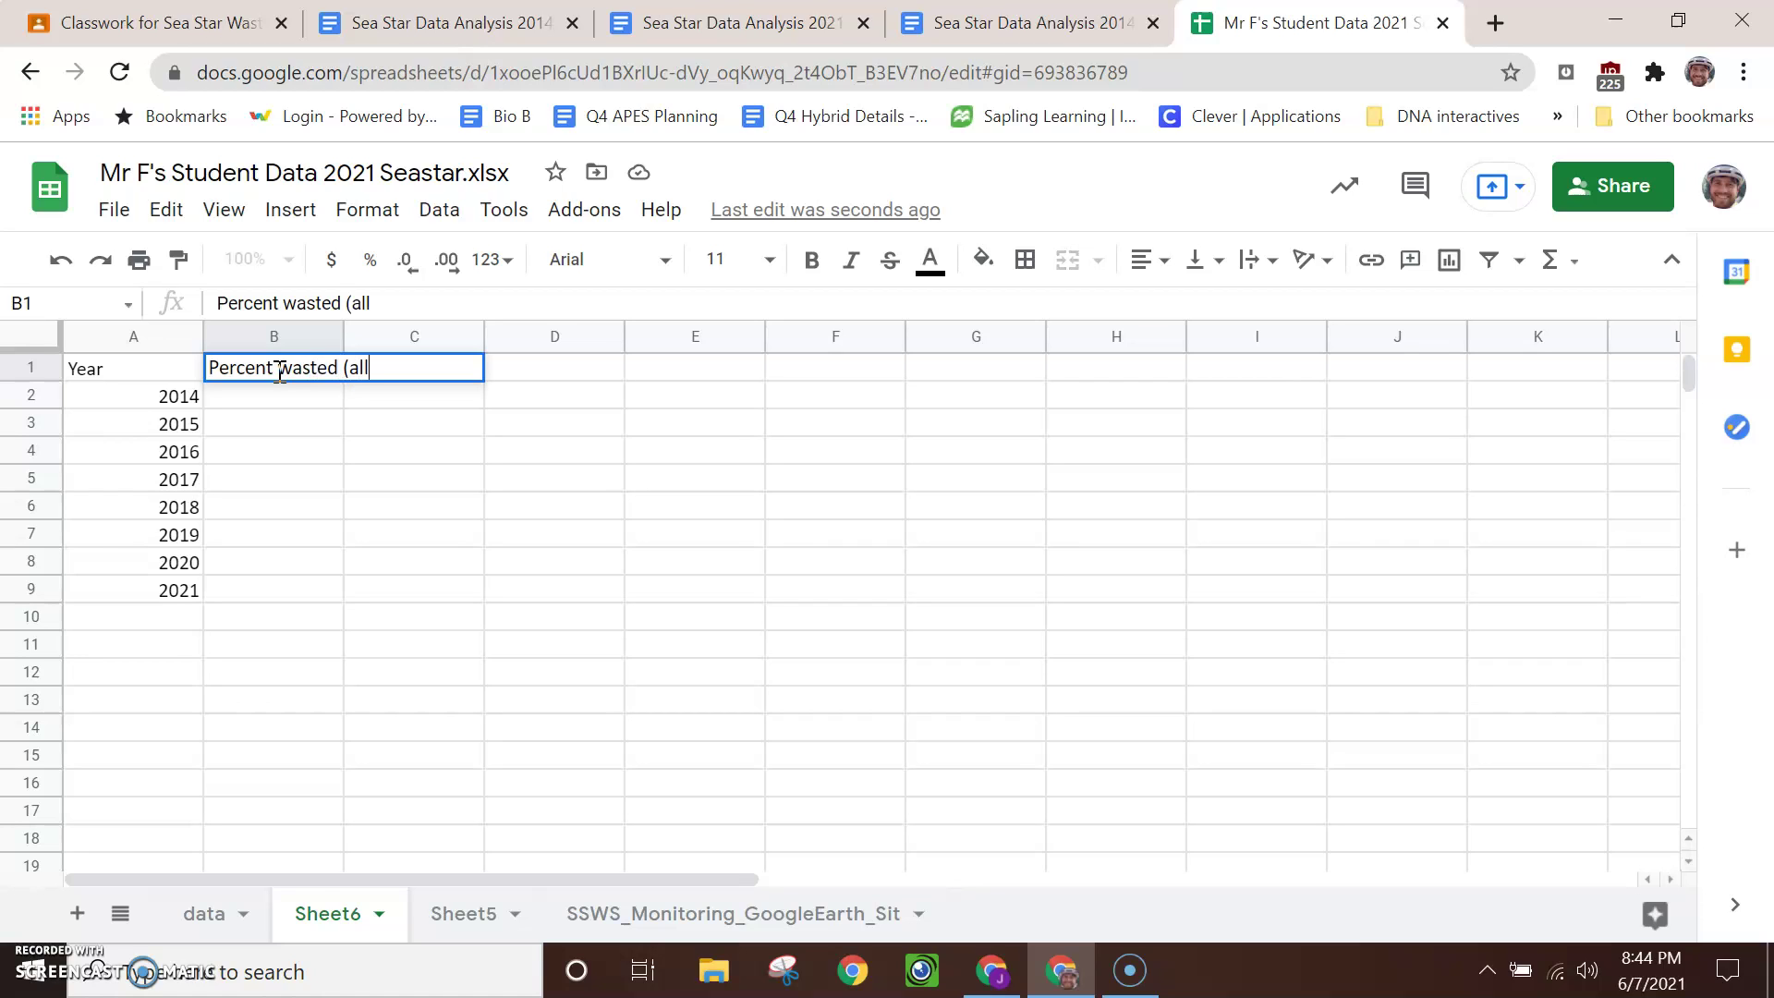
type(" beaches)")
key("Return")
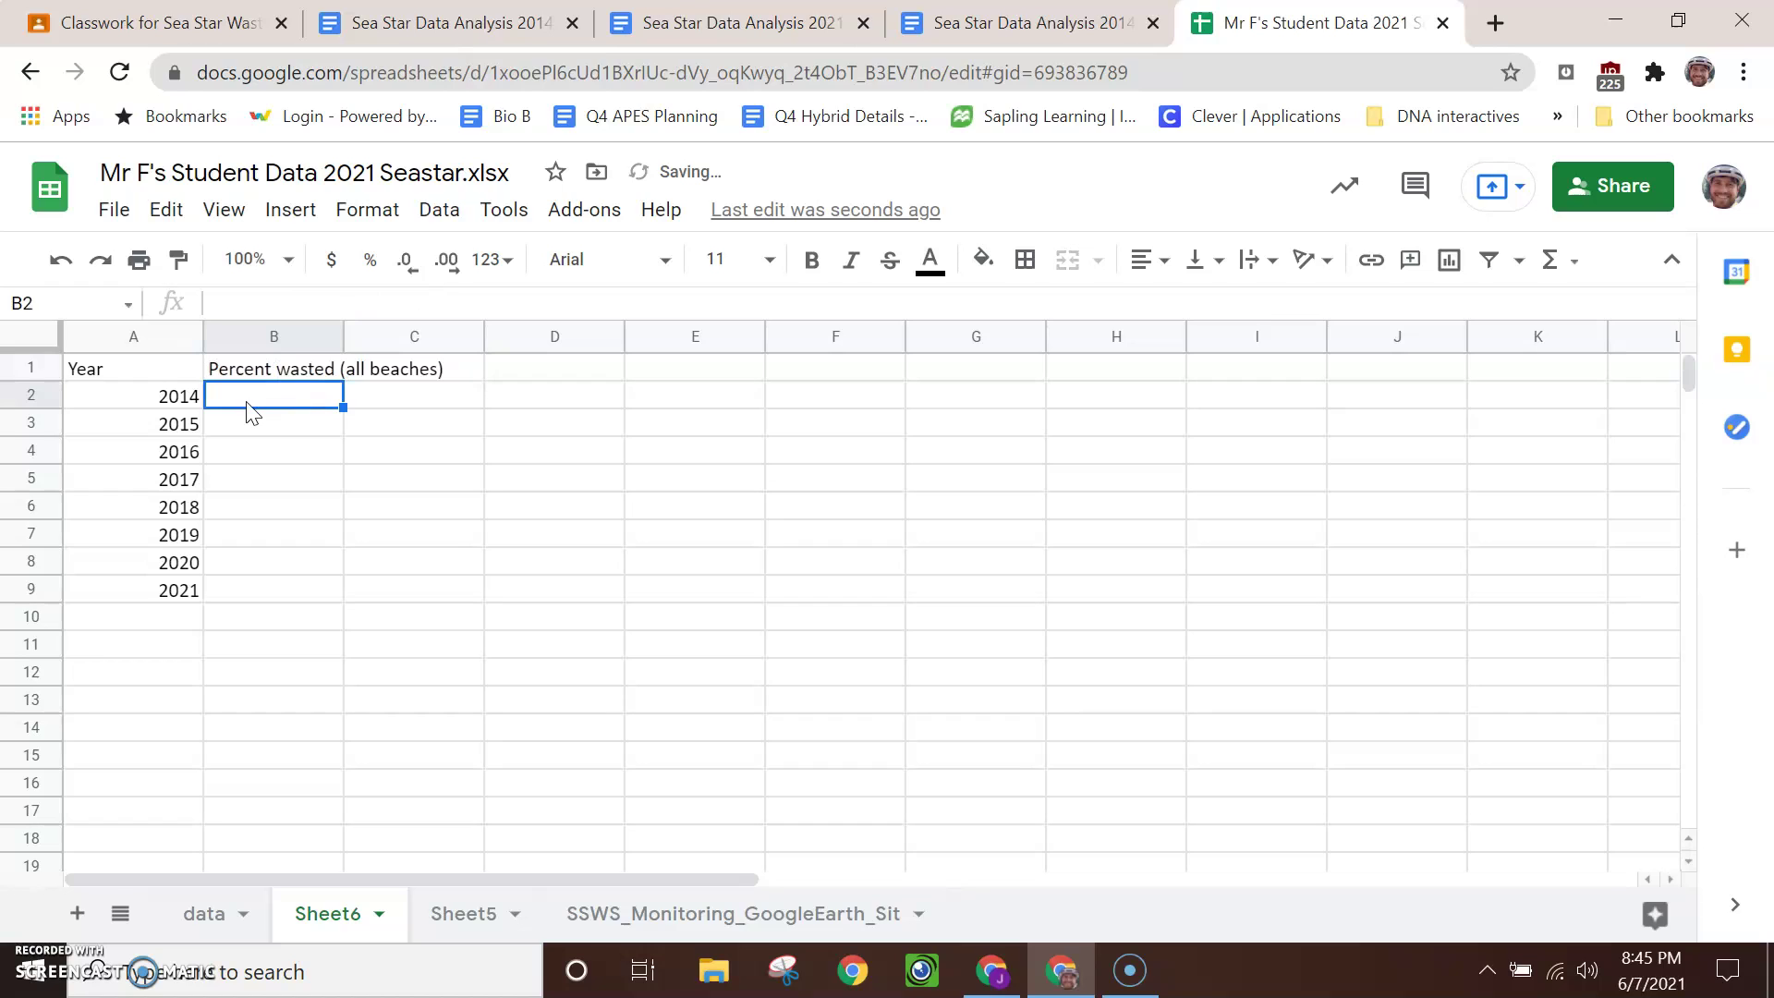
left_click(444, 23)
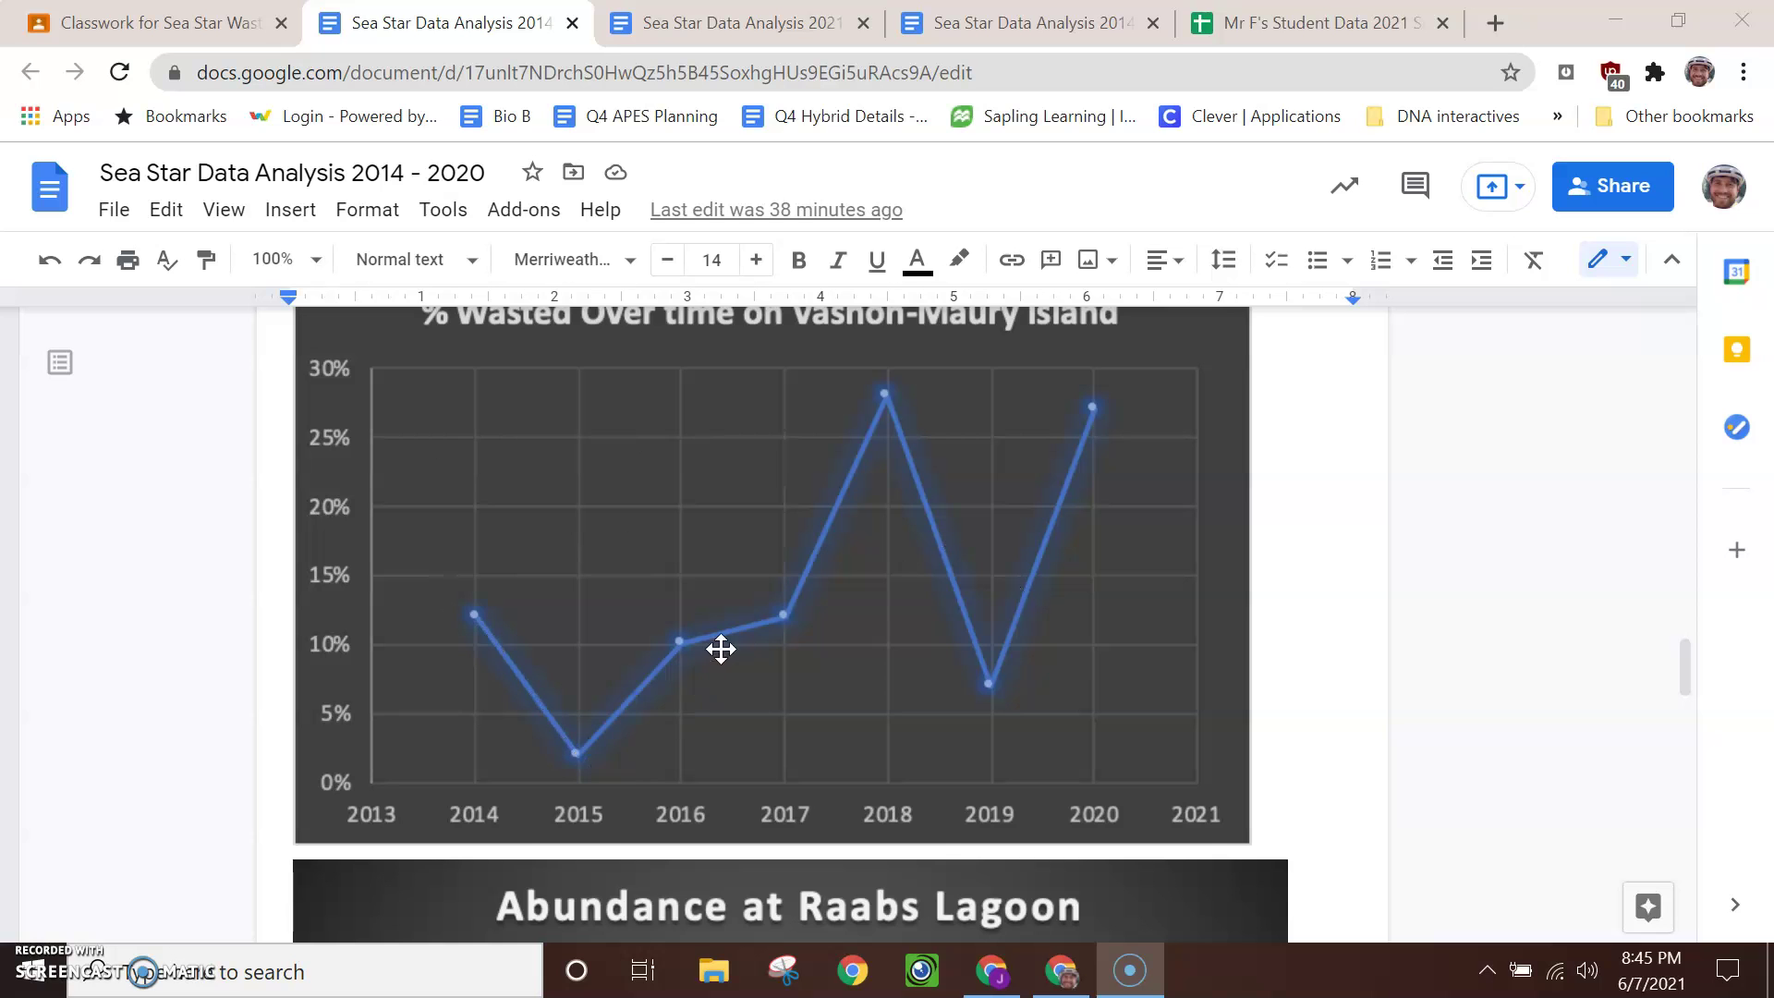
Step: Read the 2014–2020 % Wasted values (12, 2, 10, 12, 28, 7, 27) in the Docs trends table, then return to Sheets
scroll(844, 575, "up", 10)
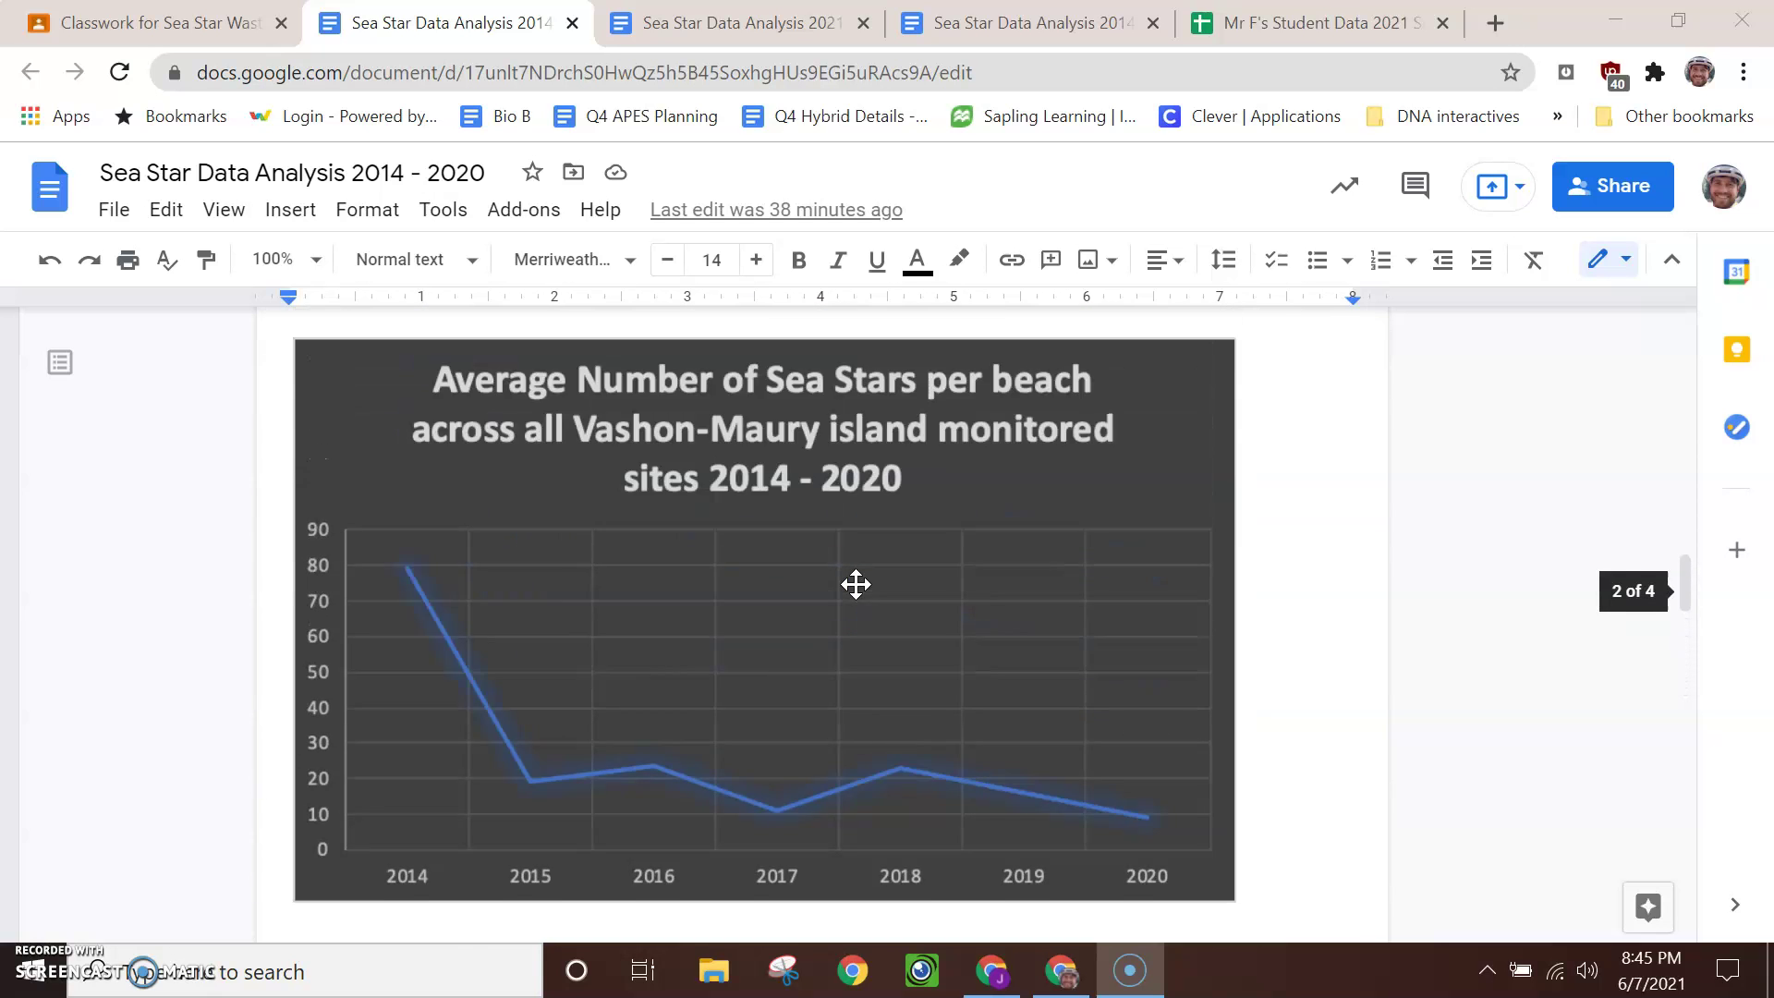
scroll(855, 583, "up", 5)
scroll(857, 554, "down", 3)
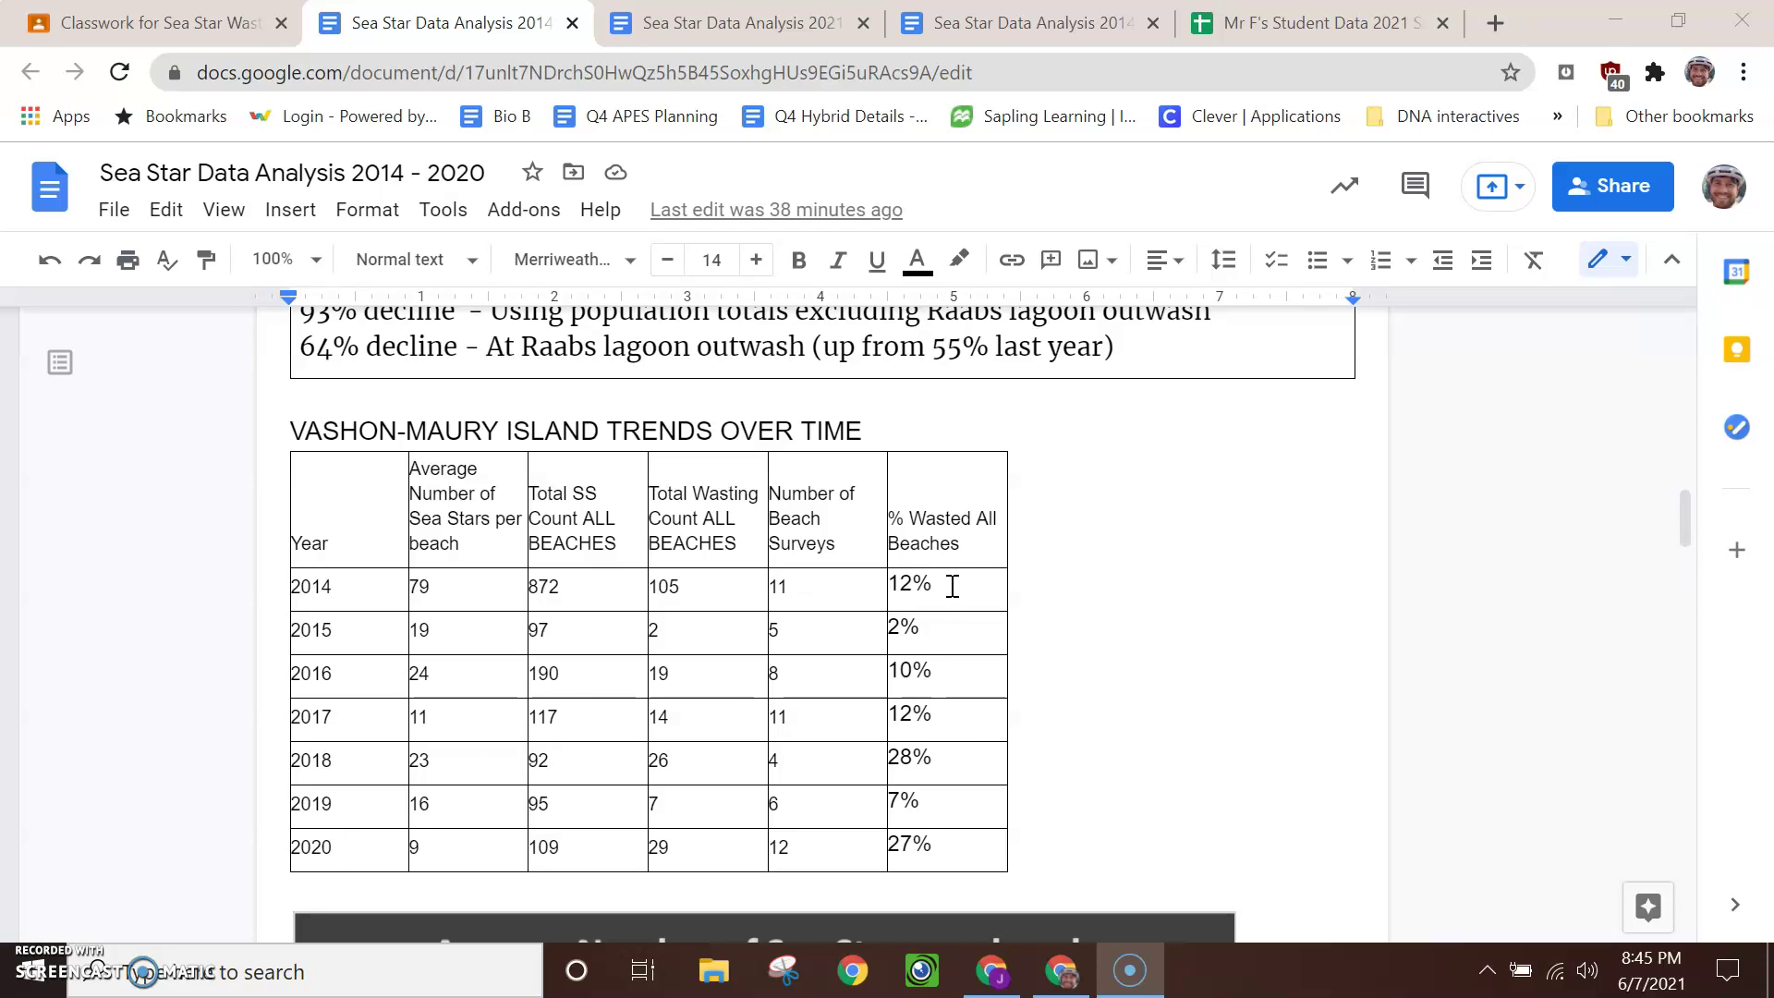
key("ctrl+5")
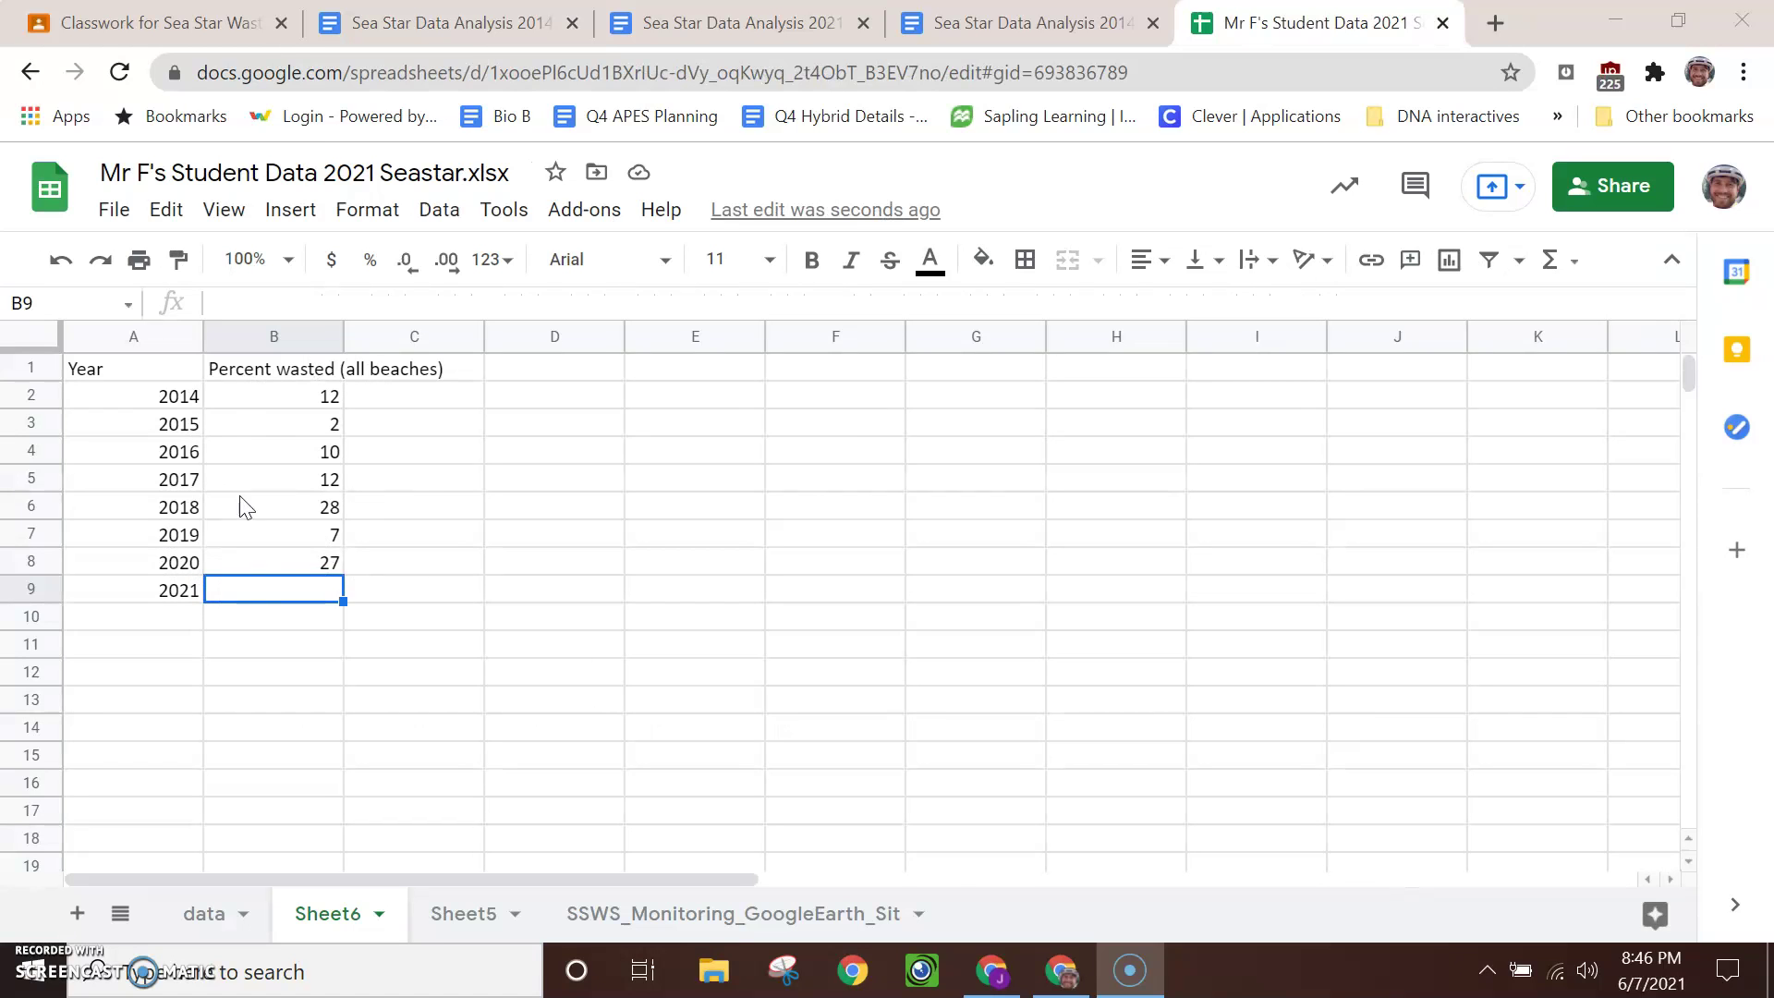
Step: On the data sheet, review the per-site percent wasted values (14.28571429, 50, 100) and the #DIV/0! errors
left_click(220, 911)
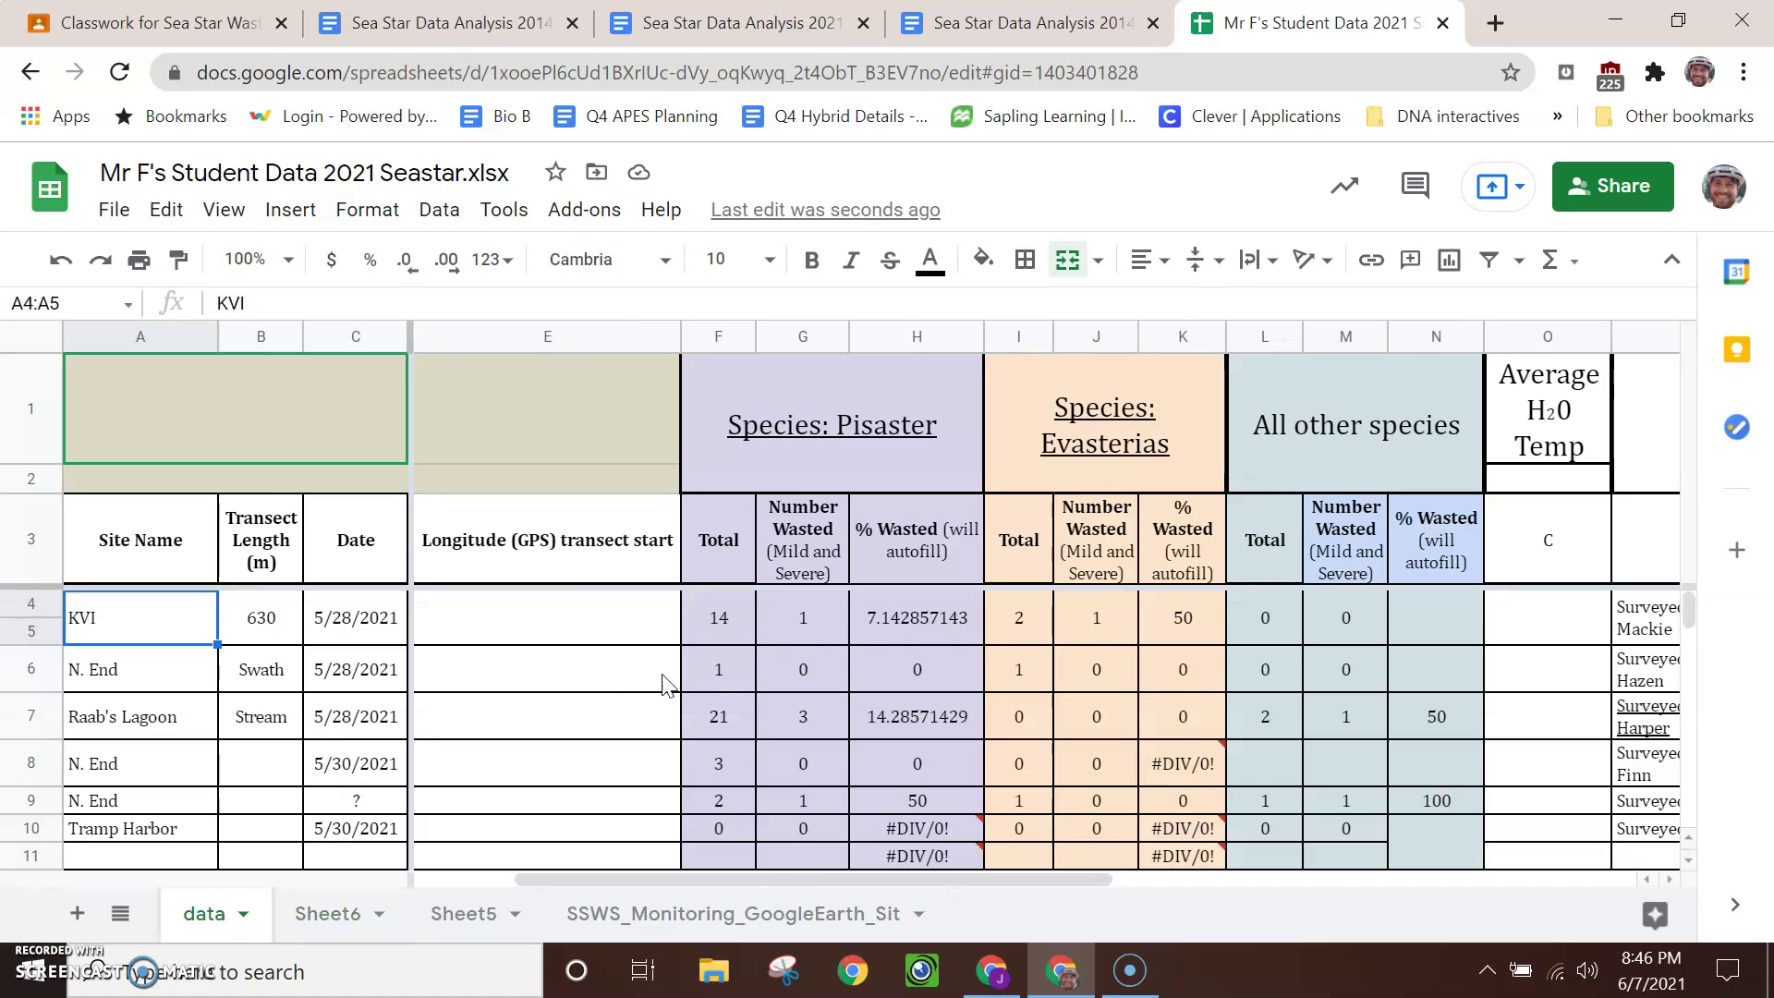
scroll(707, 675, "down", 1)
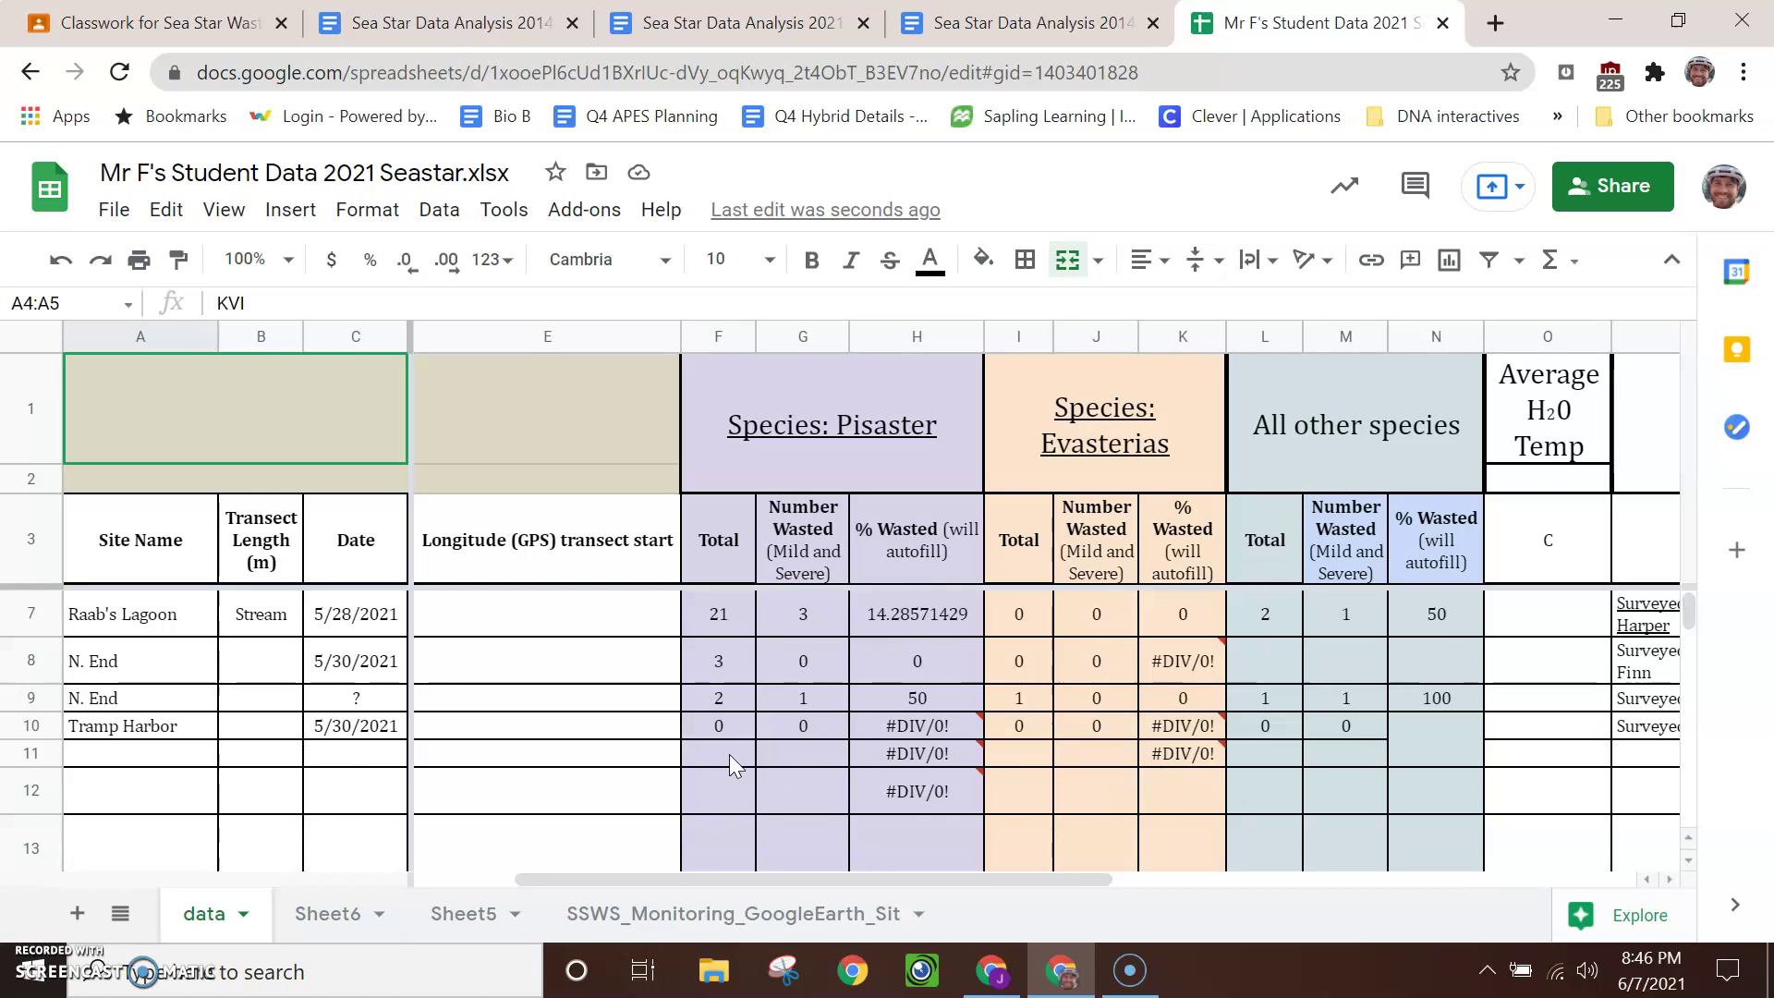
scroll(729, 754, "up", 1)
scroll(709, 831, "down", 1)
mouse_move(948, 760)
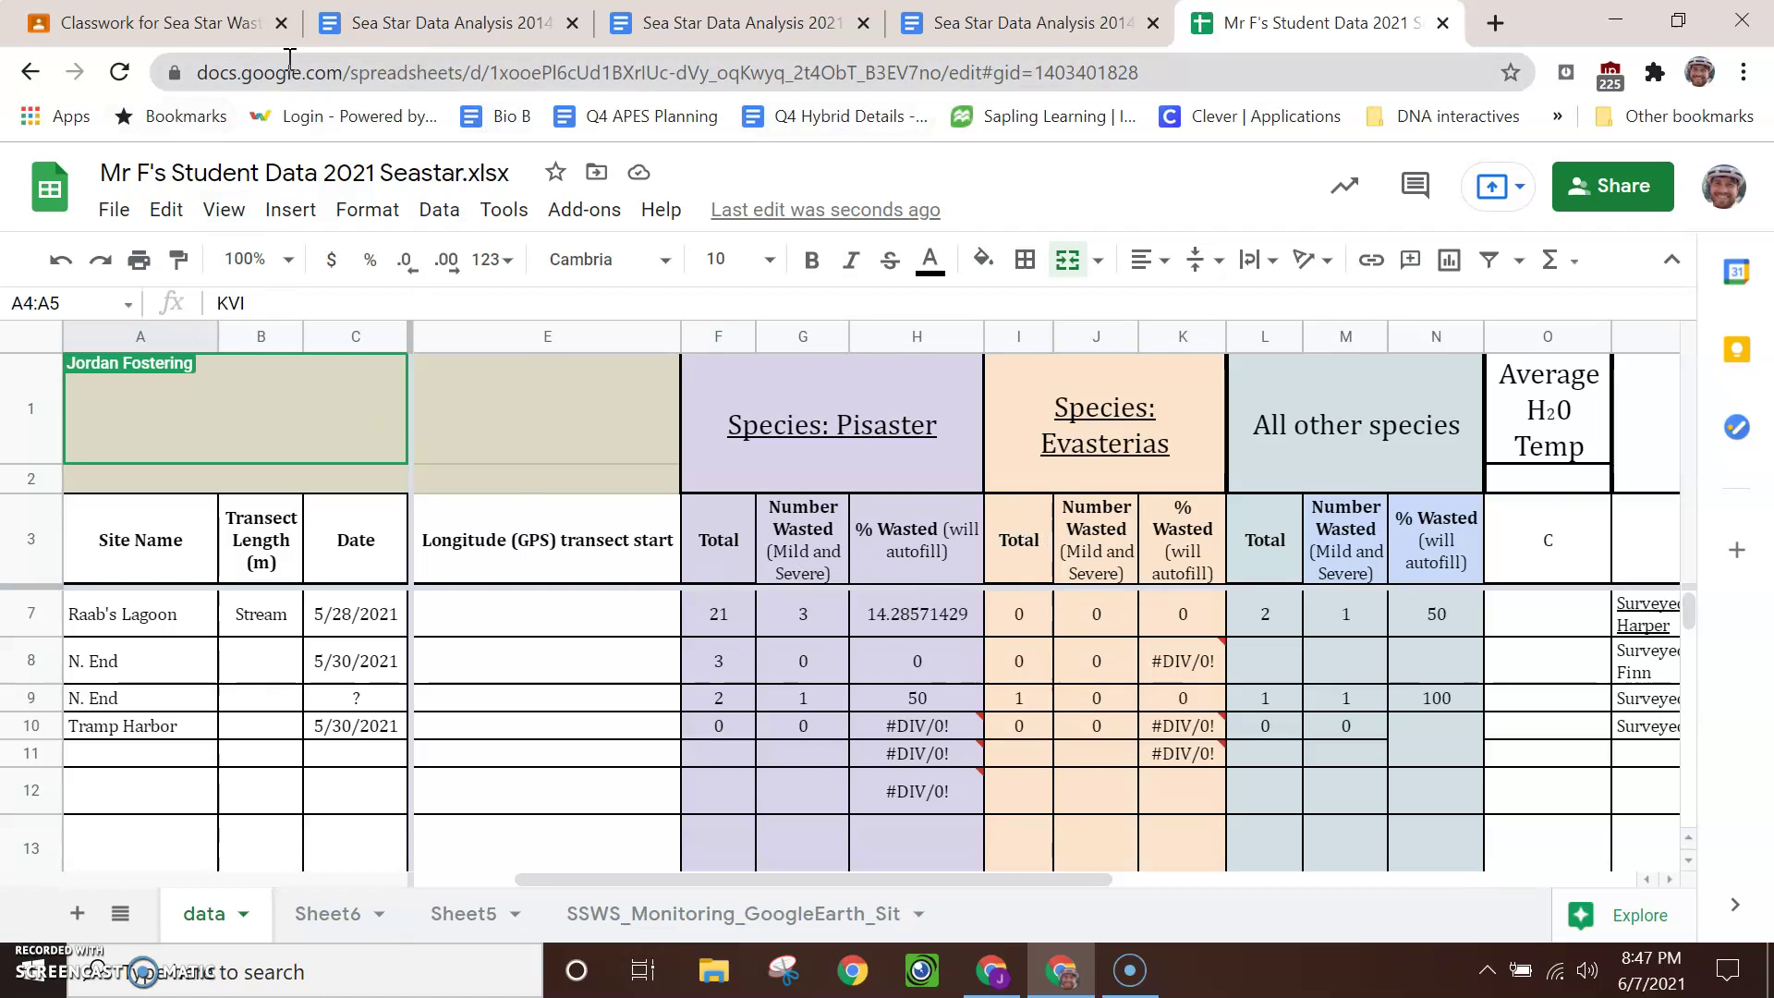
left_click(434, 33)
scroll(772, 508, "up", 4)
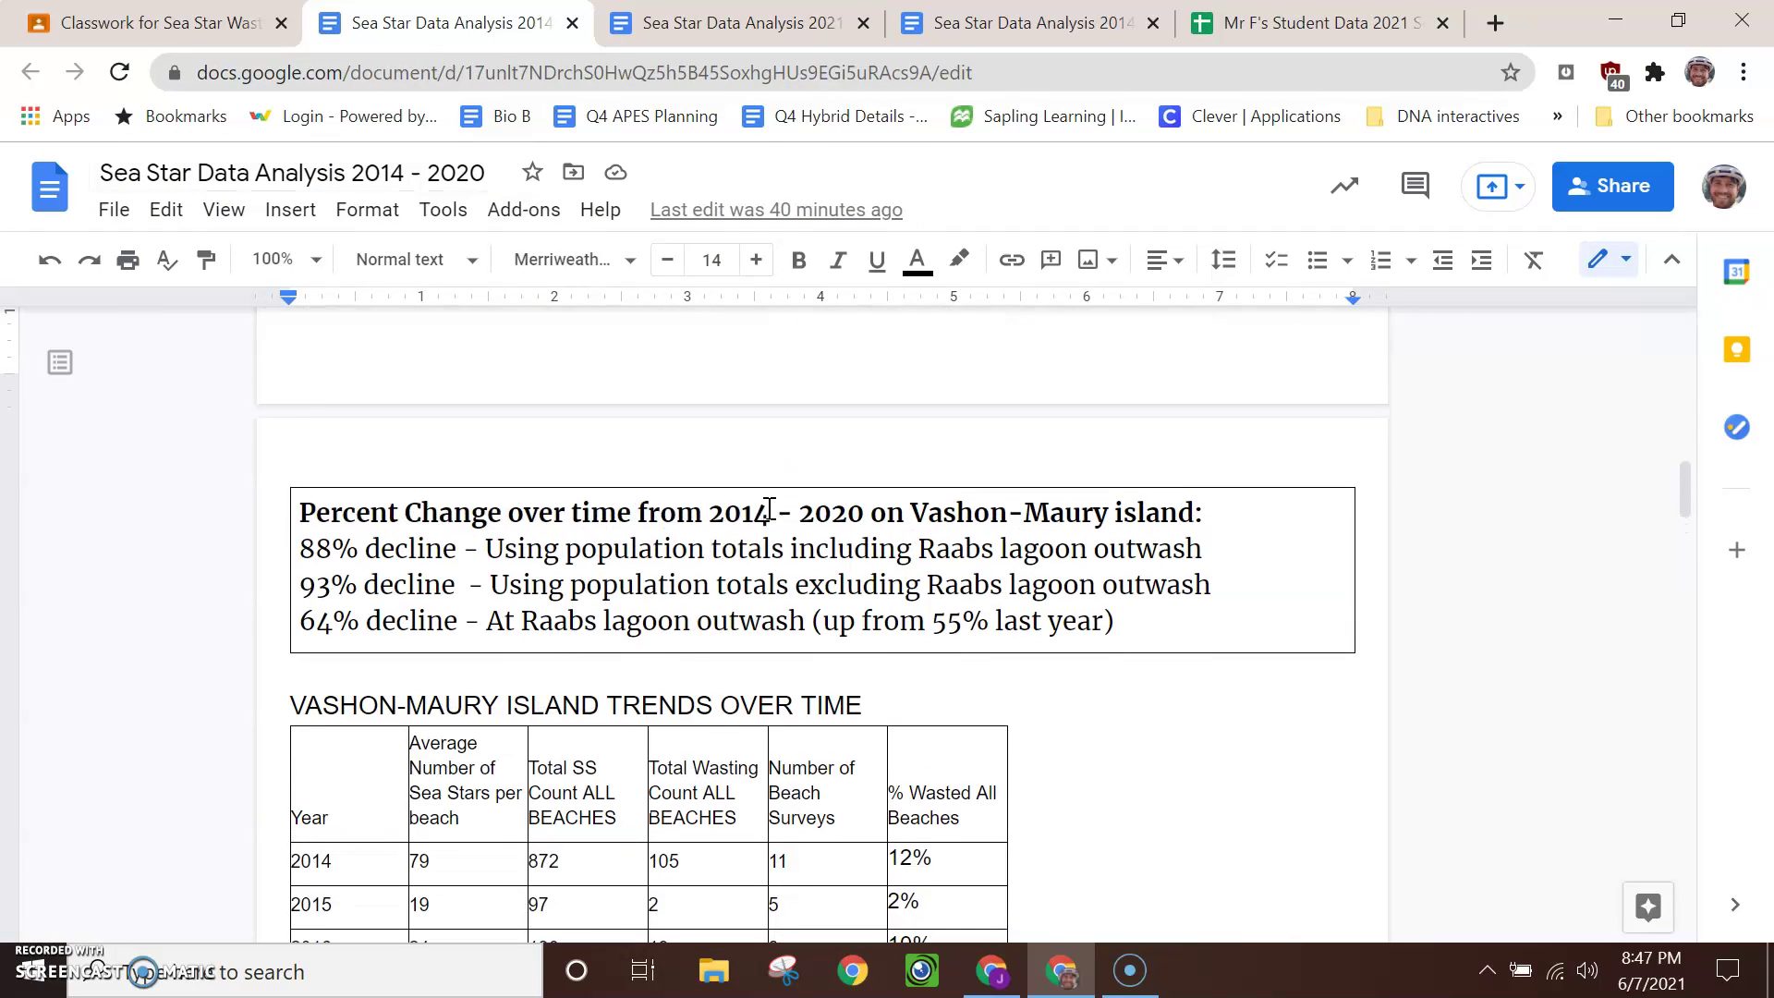
scroll(767, 507, "down", 7)
scroll(1033, 574, "up", 3)
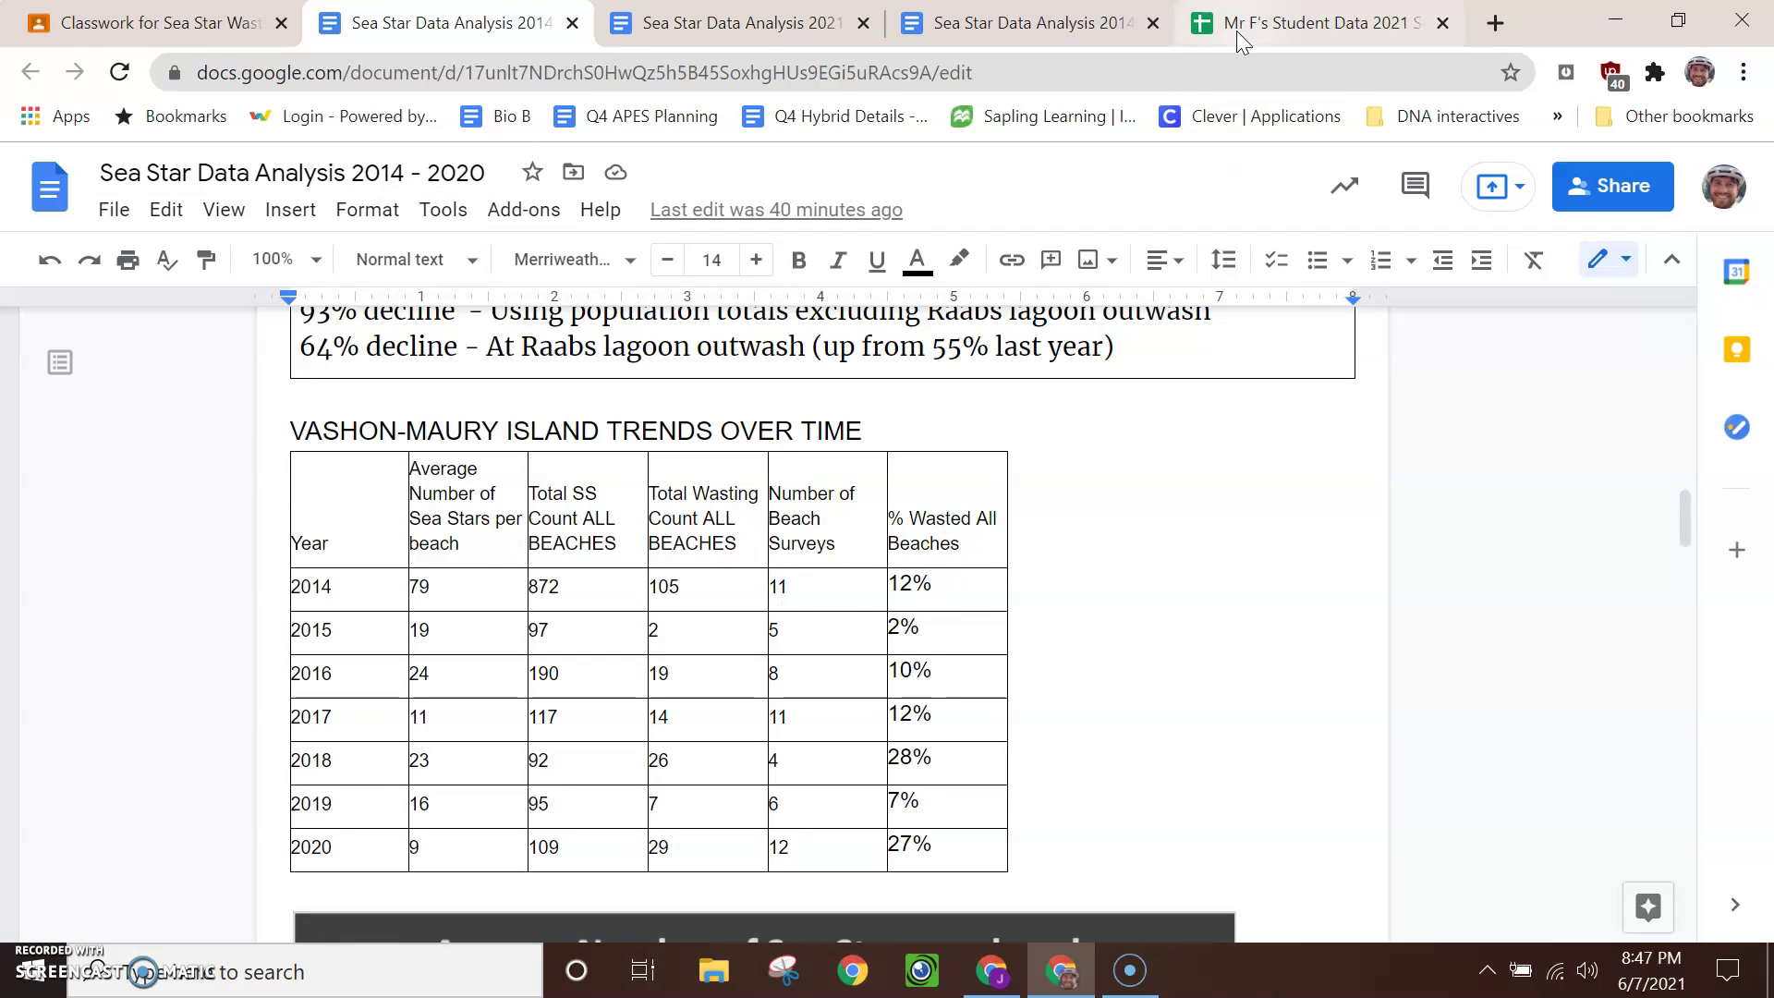
Step: Select A1:B9 on Sheet6 and insert a 'Percent wasted (all beaches) vs. Year' line chart
left_click(1281, 31)
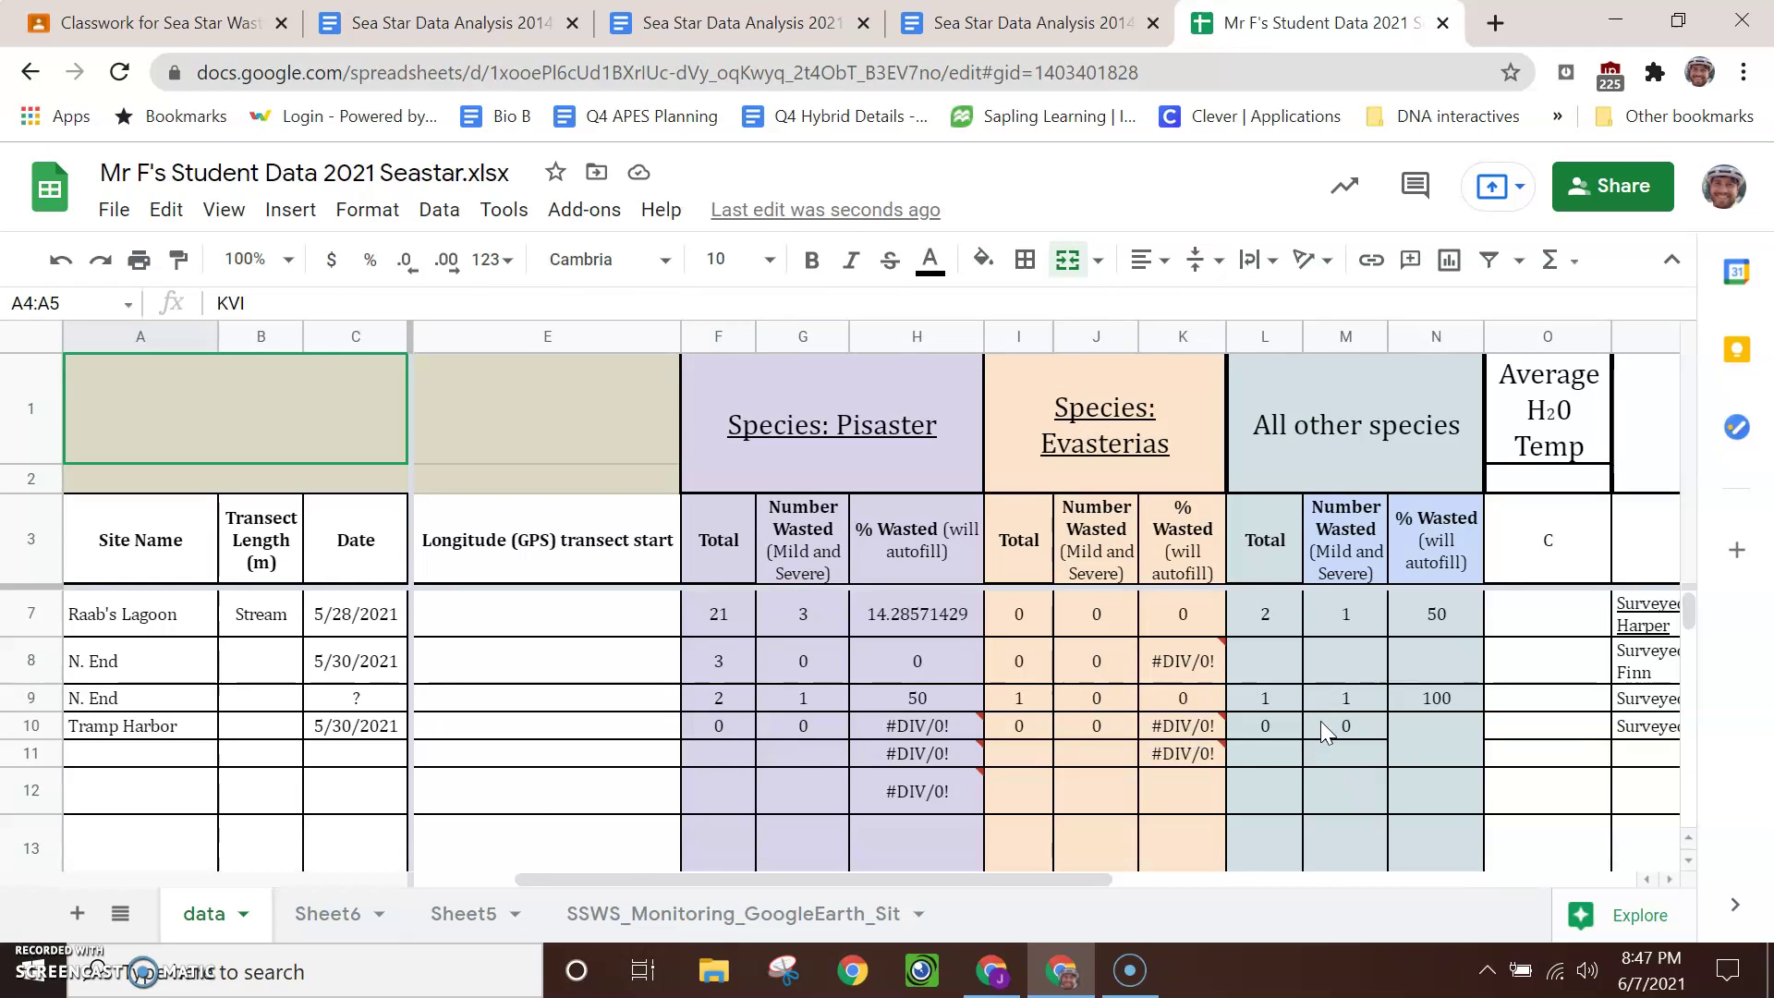
key("ctrl+shift+Page_Down")
left_click(185, 369)
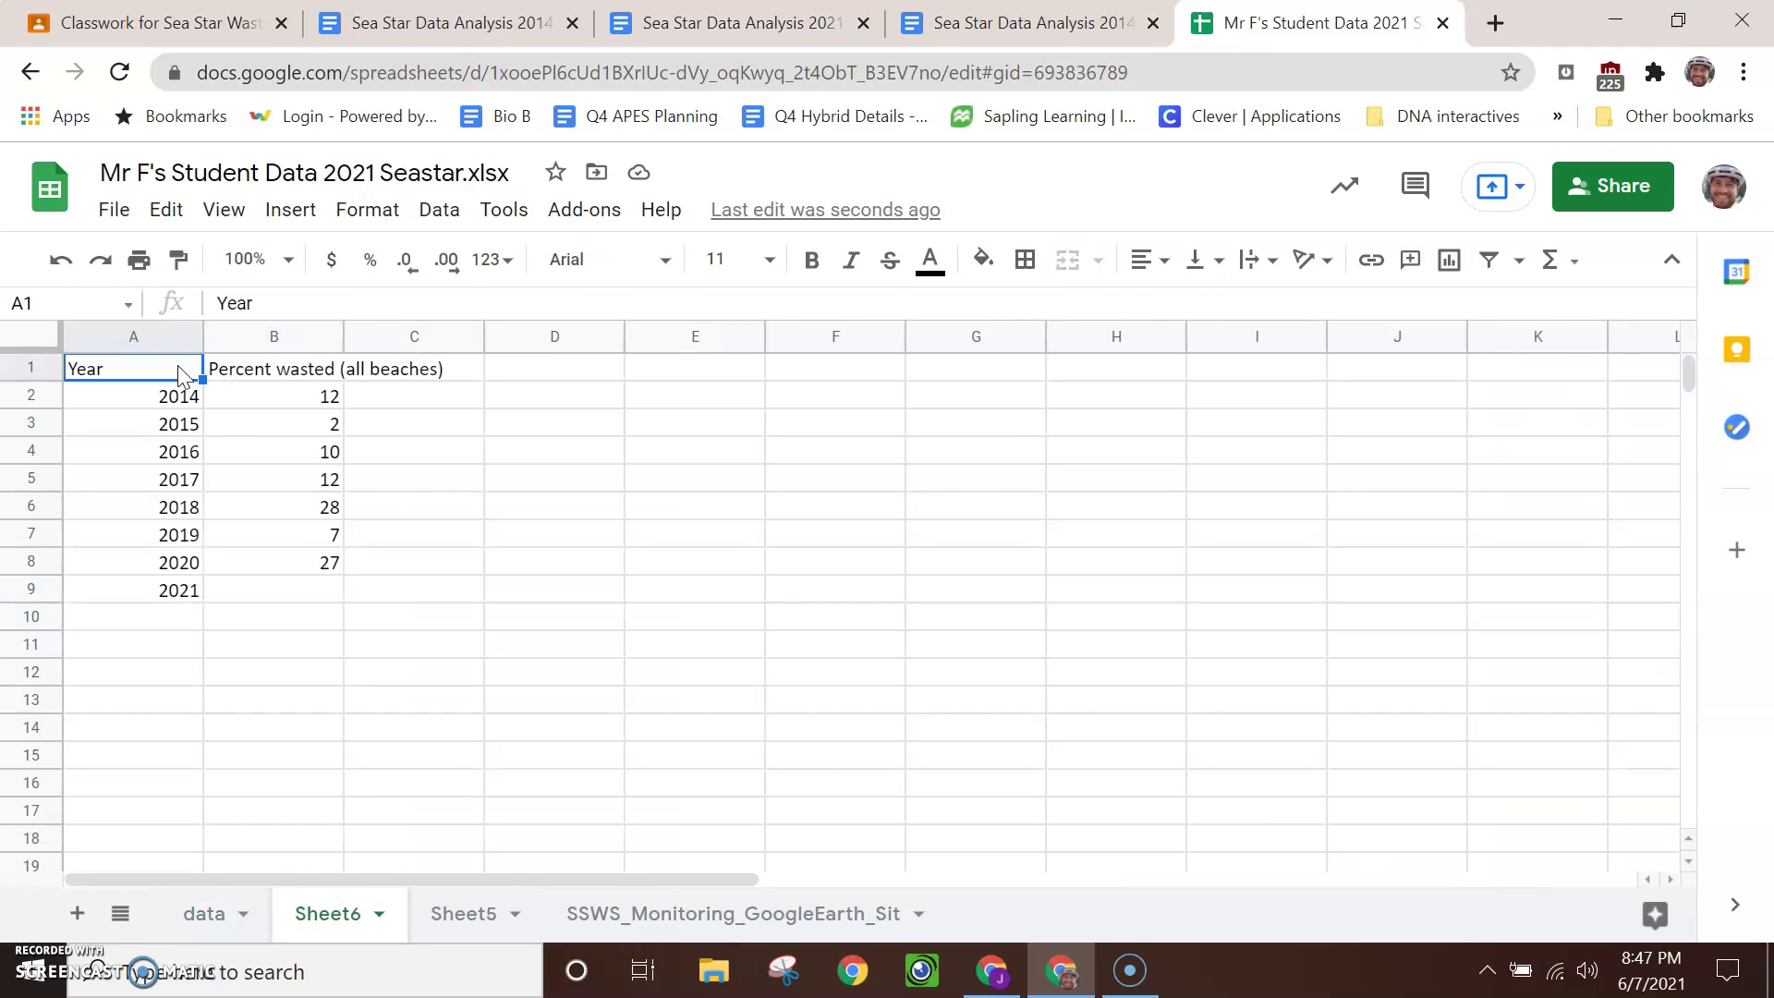
left_click(328, 594, "shift")
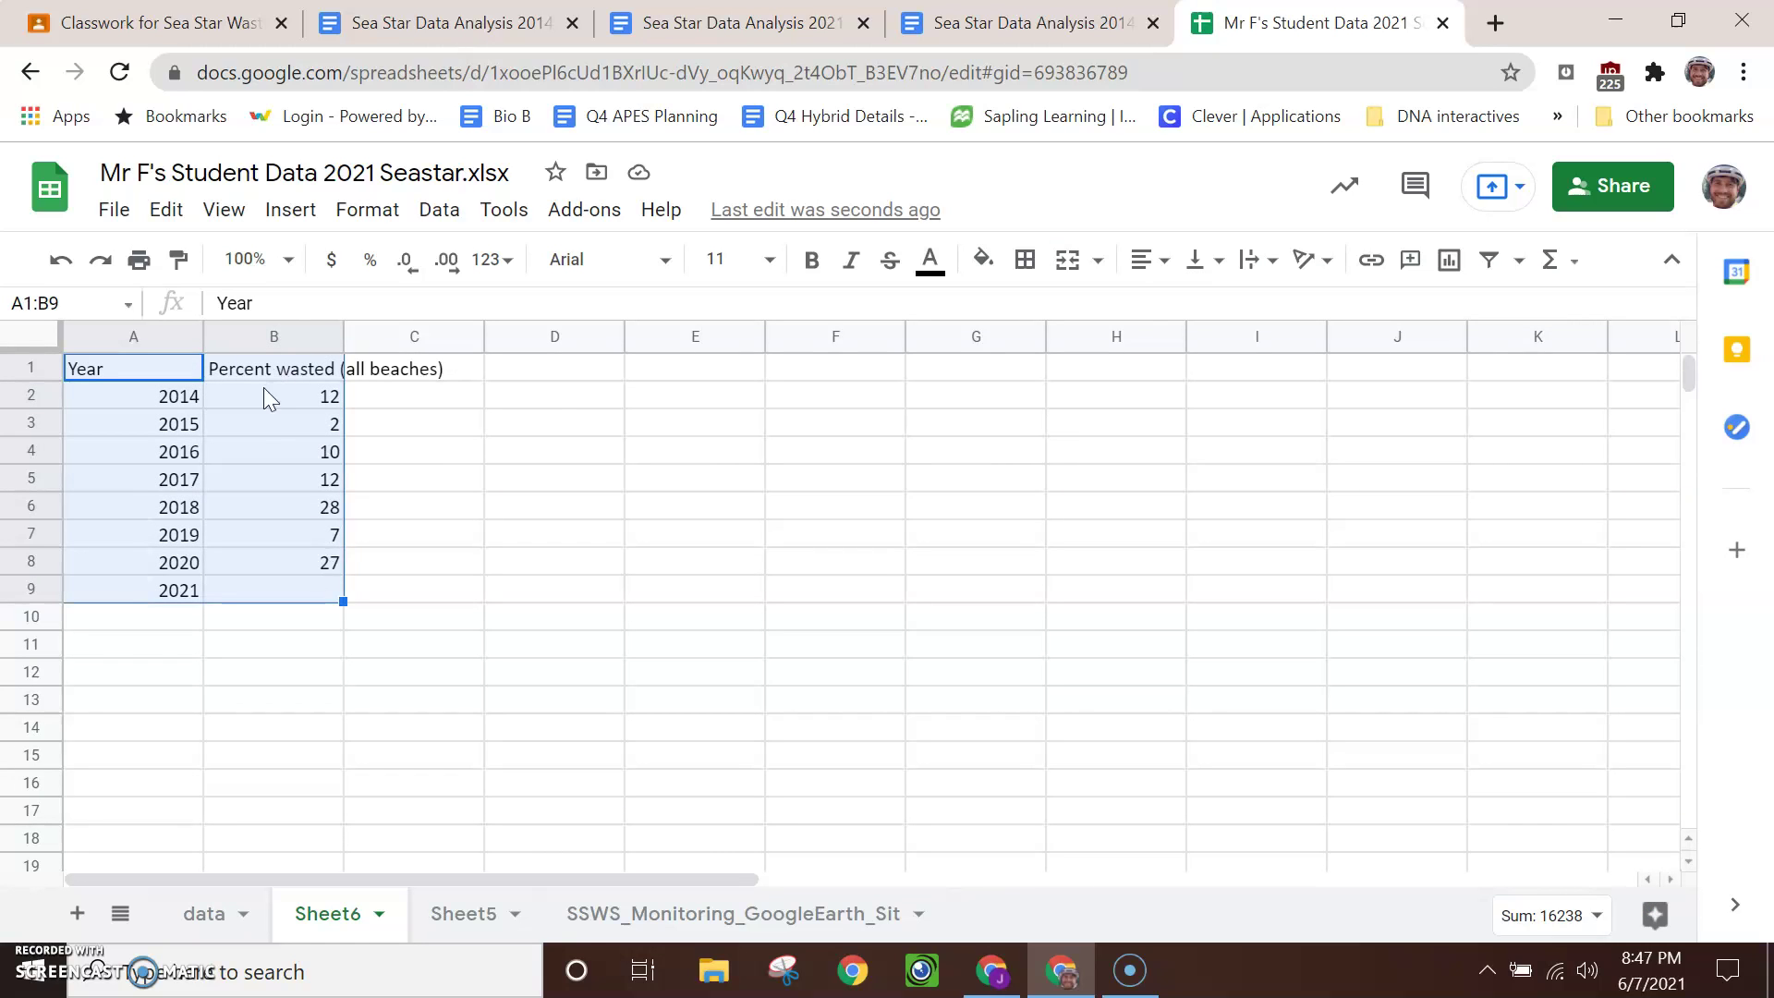
left_click(291, 211)
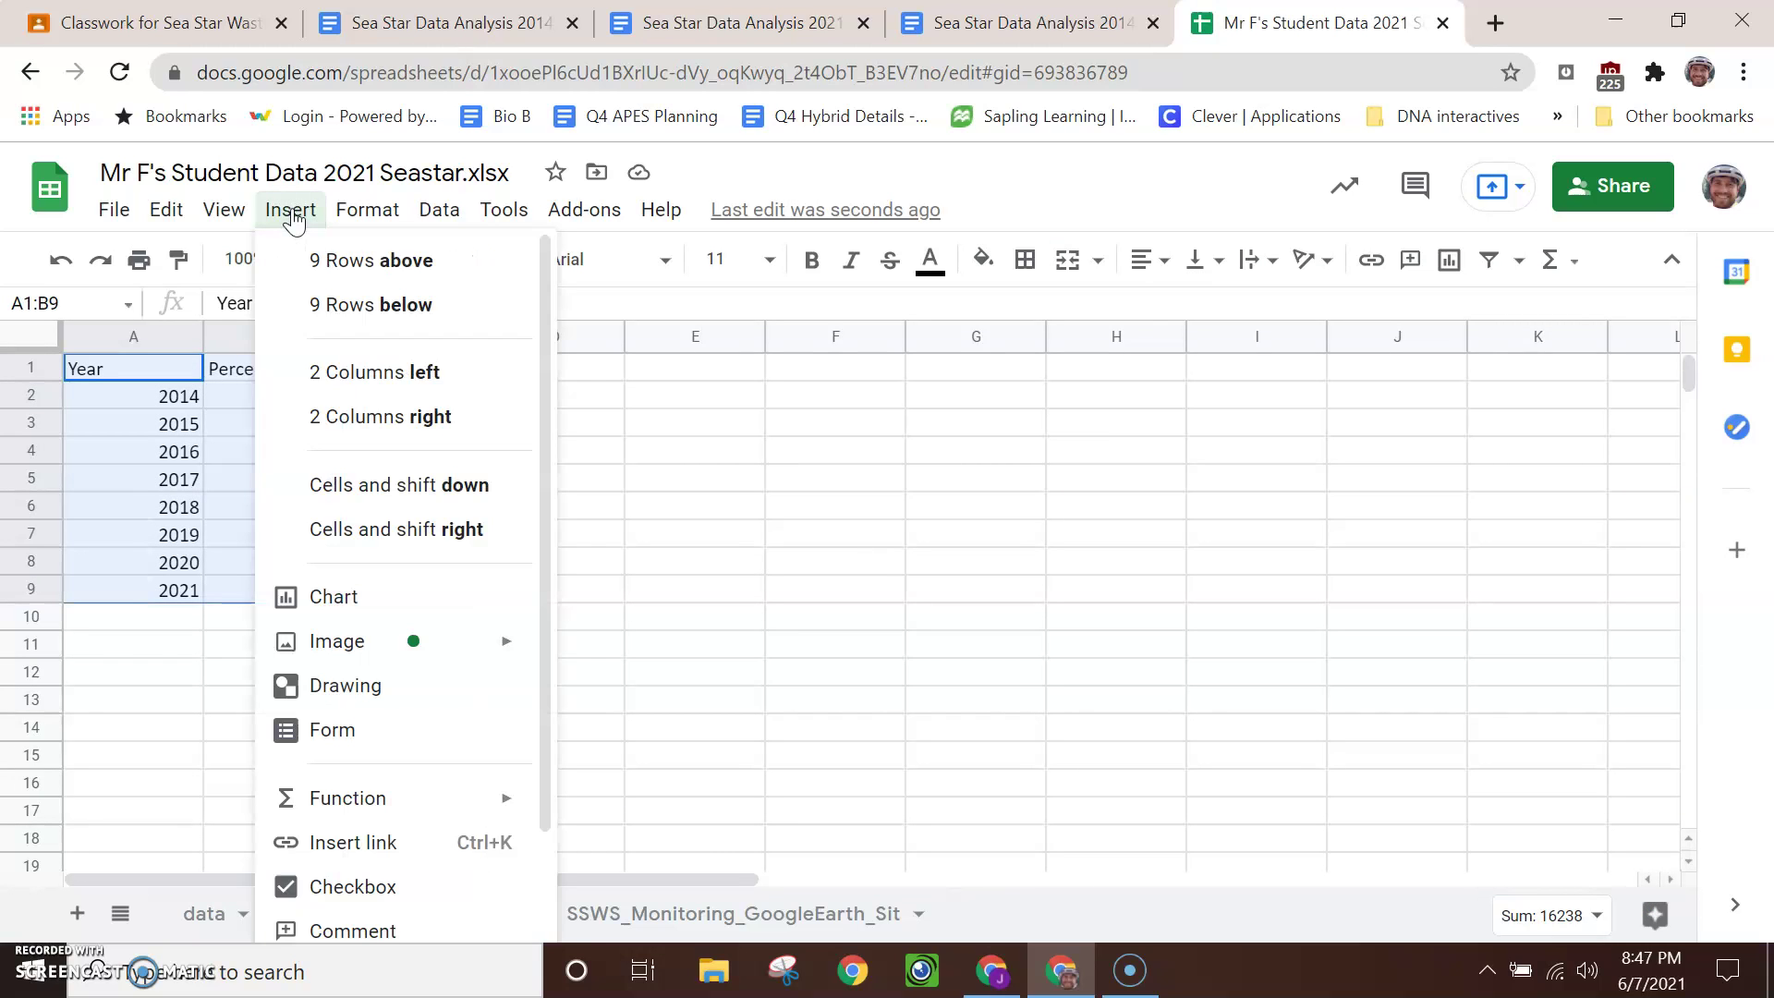
left_click(414, 621)
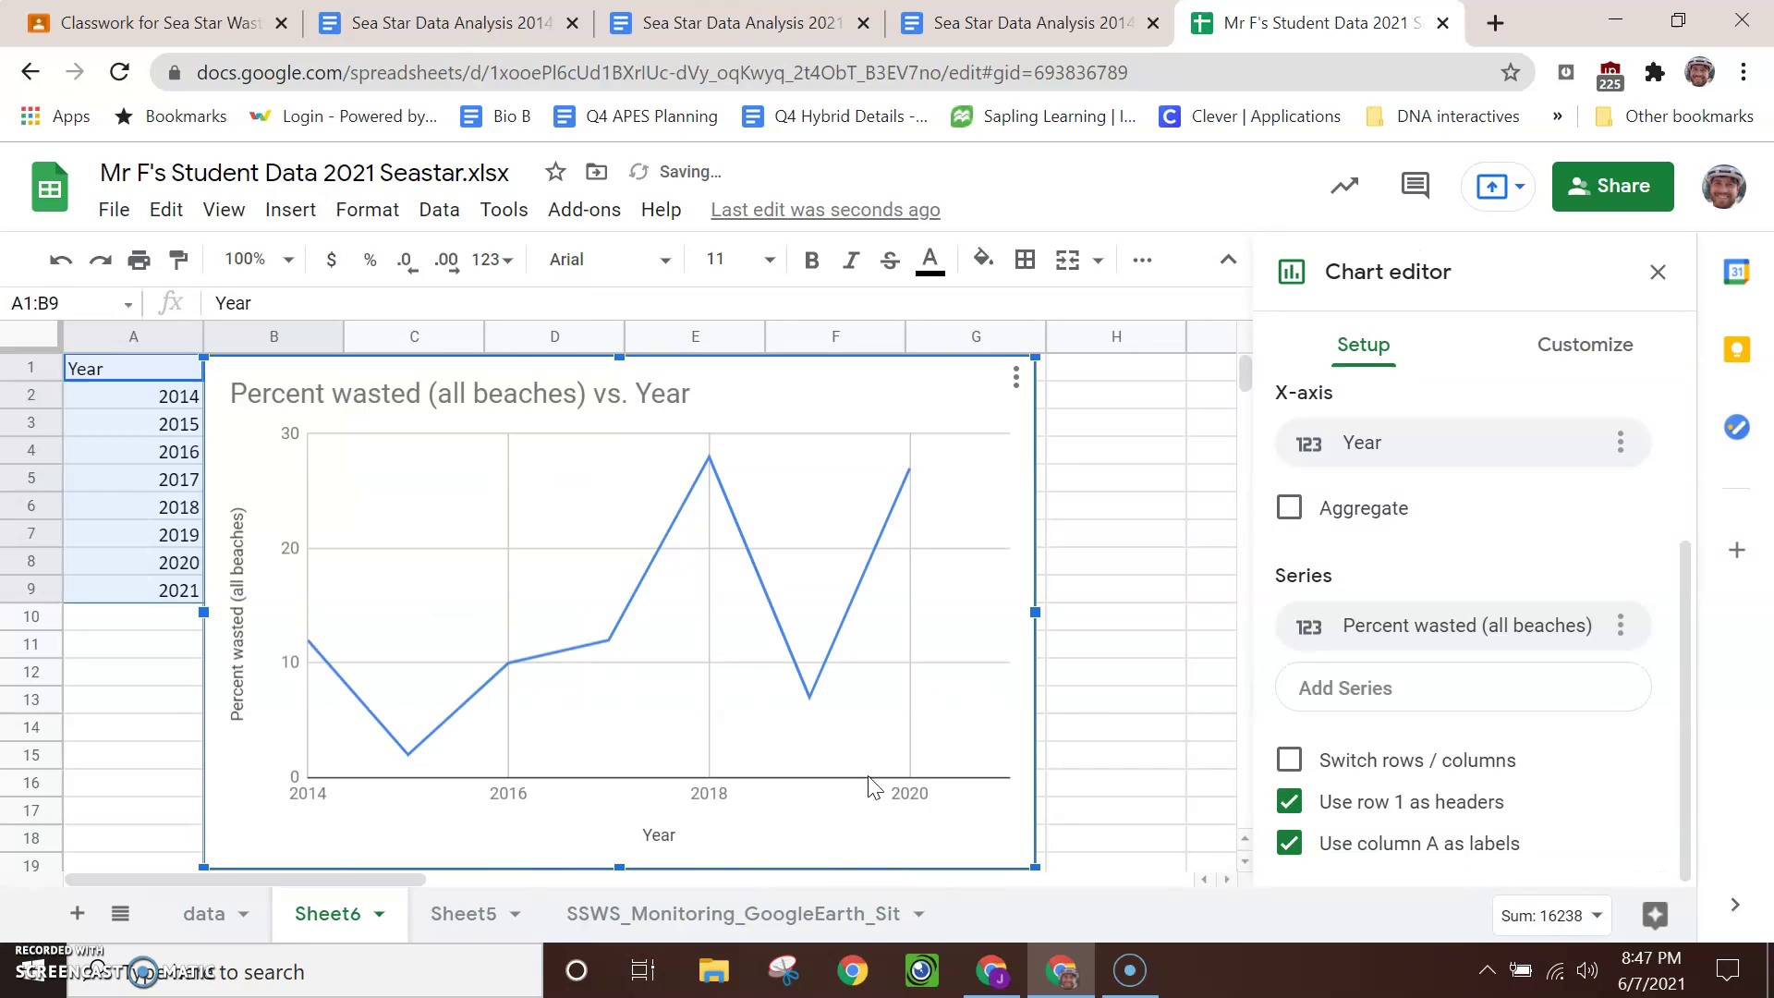